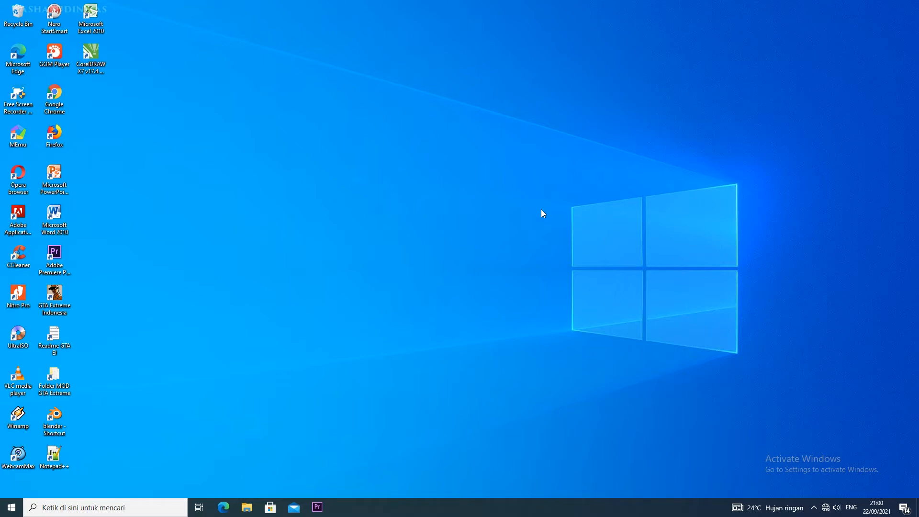
pyautogui.rightClick(542, 209)
pyautogui.click(578, 237)
pyautogui.rightClick(578, 237)
pyautogui.click(605, 266)
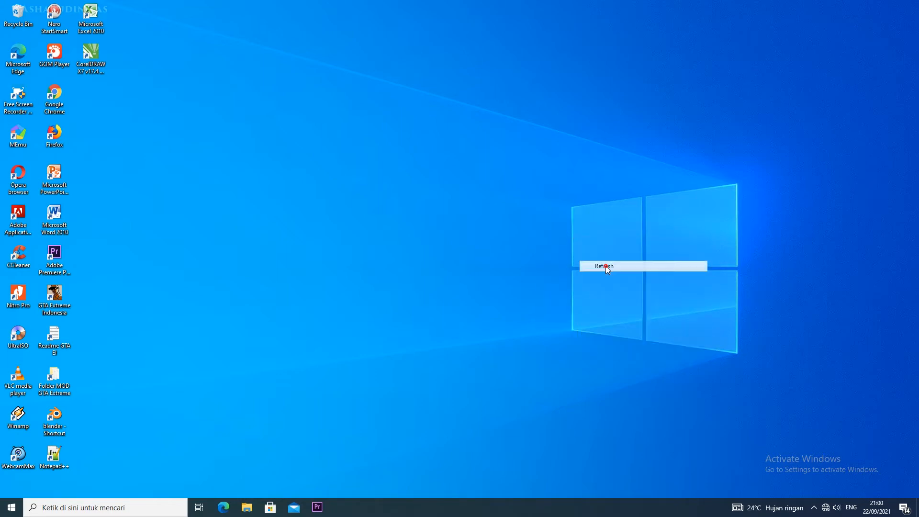
pyautogui.rightClick(605, 266)
pyautogui.click(621, 291)
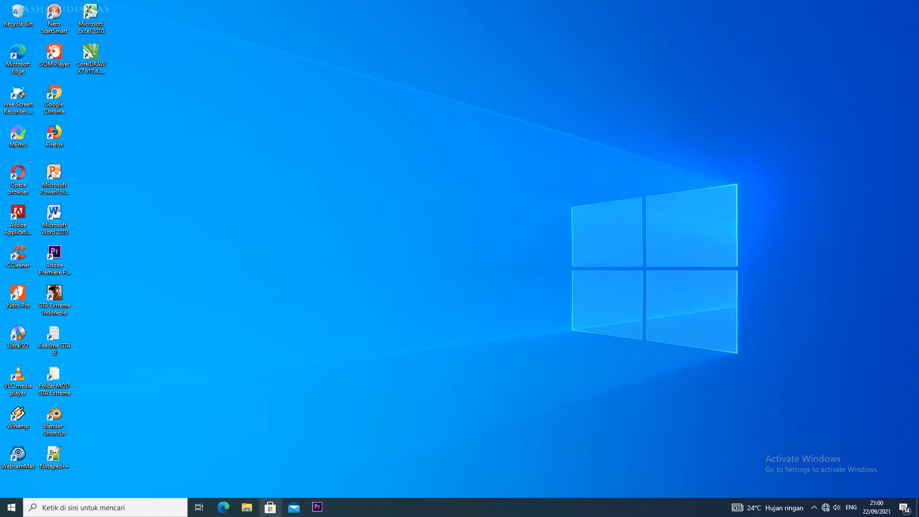
# Open the Pariwisata document from the SURAT MASA folder in Pictures and dismiss the Office activation wizard.
pyautogui.click(256, 512)
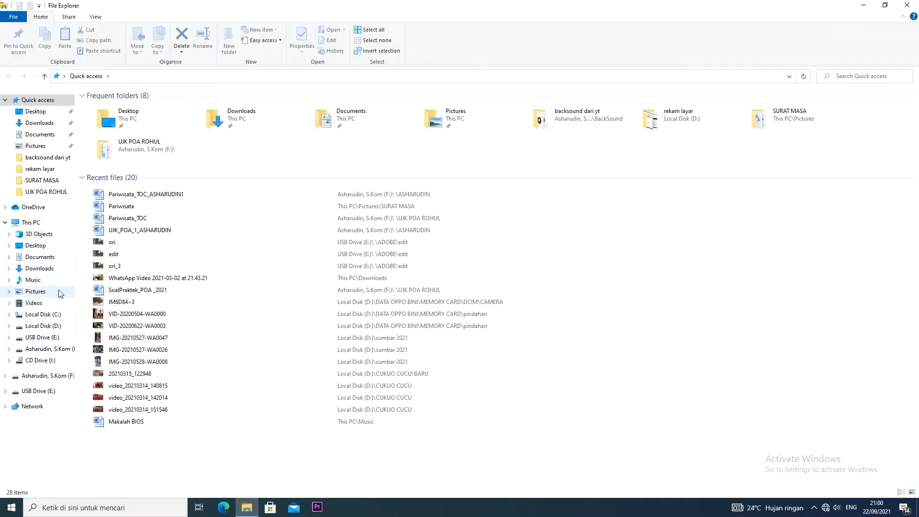
pyautogui.click(36, 291)
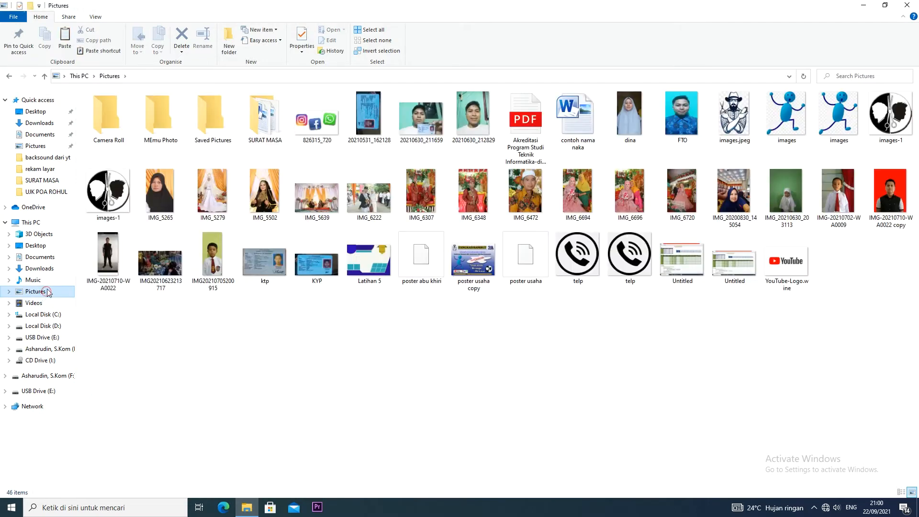
pyautogui.doubleClick(264, 138)
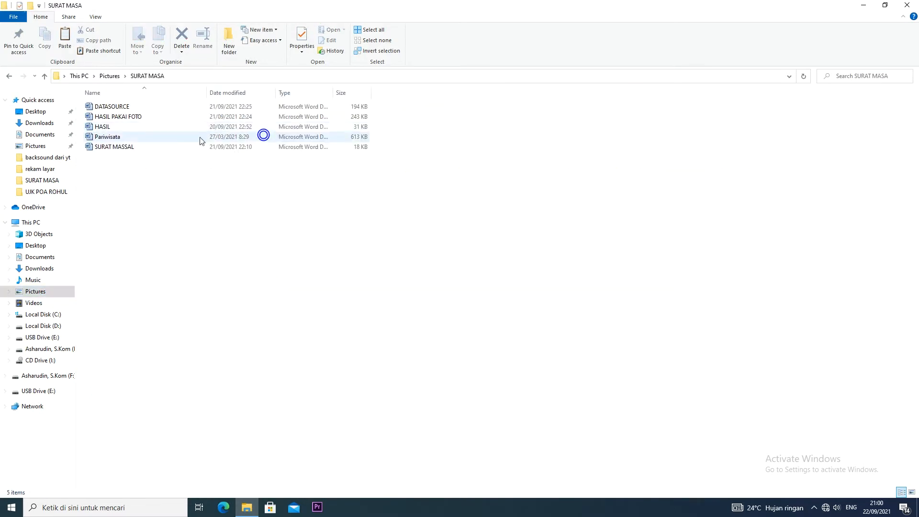
pyautogui.click(119, 140)
pyautogui.doubleClick(120, 140)
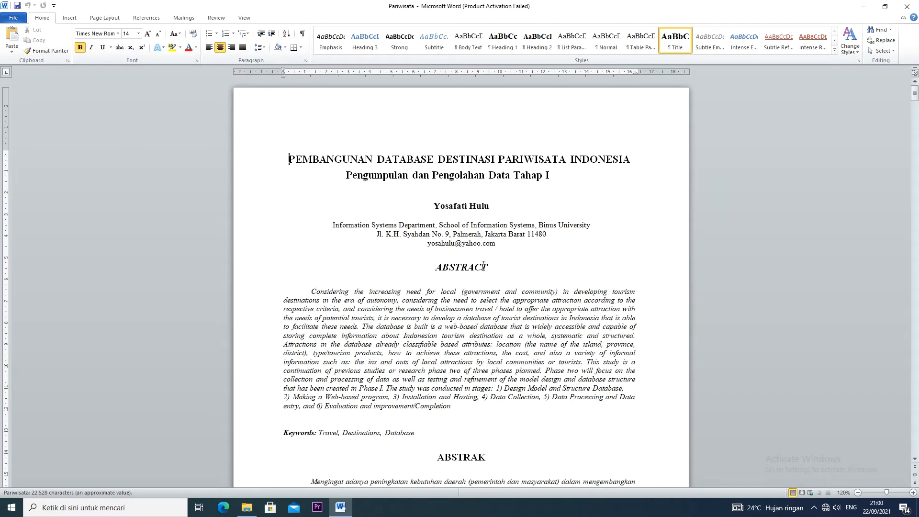
pyautogui.click(600, 238)
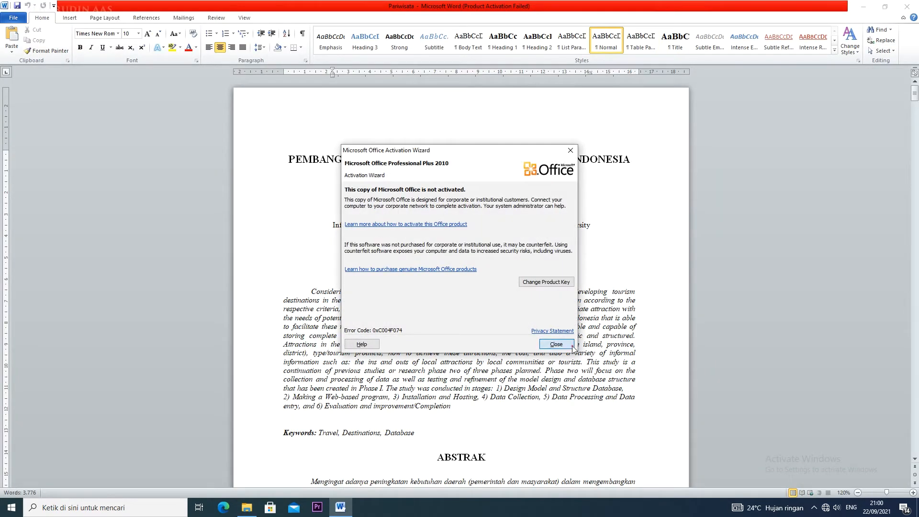
pyautogui.click(580, 341)
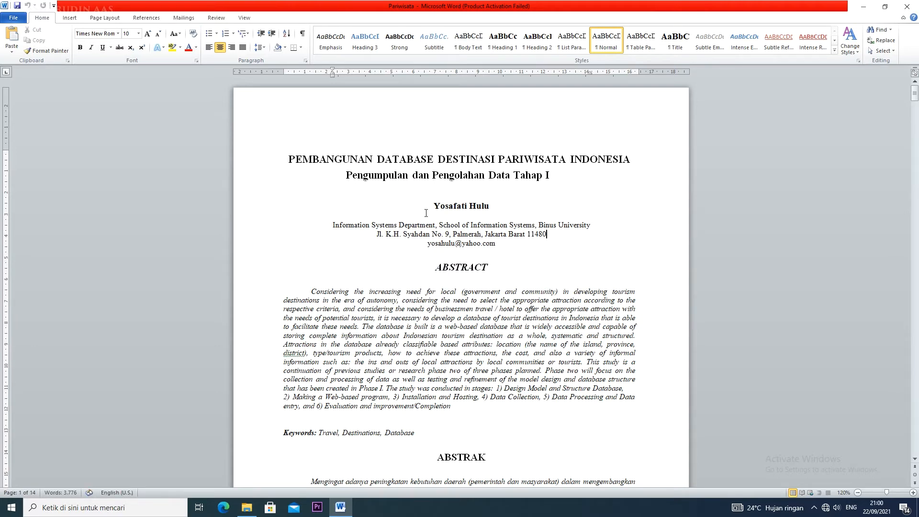
# Look through the document from the title page to the METODE section, examining its headings, citations and Gambar 1.
pyautogui.scroll(-7, 479, 299)
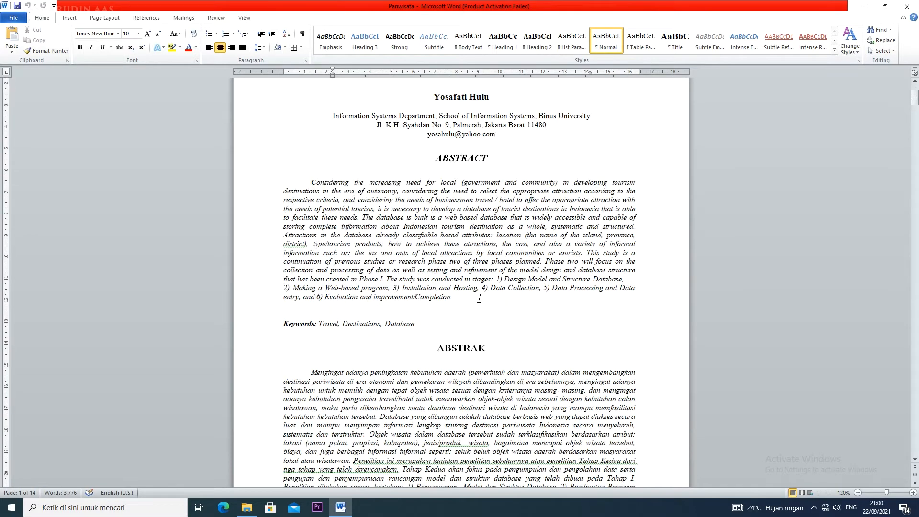
pyautogui.scroll(-8, 479, 299)
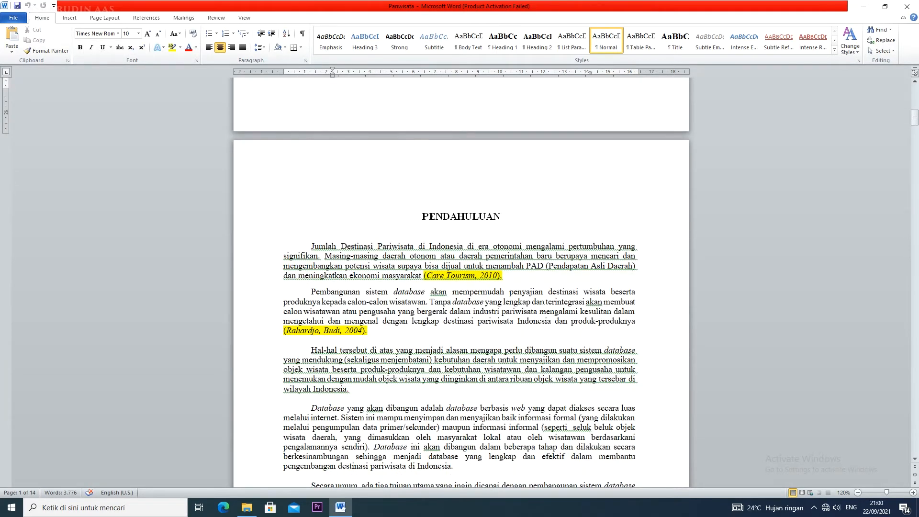
pyautogui.scroll(-15, 543, 307)
pyautogui.scroll(-12, 542, 307)
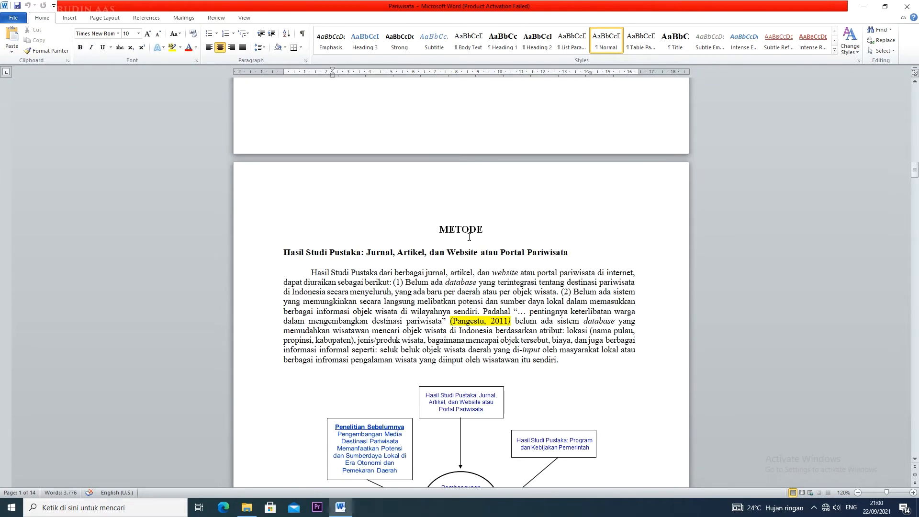
pyautogui.scroll(-2, 469, 236)
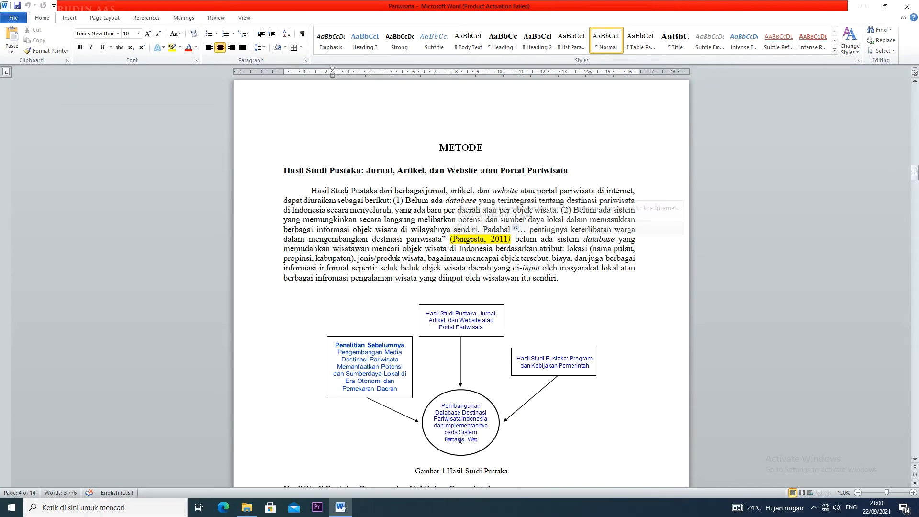
pyautogui.scroll(-10, 469, 241)
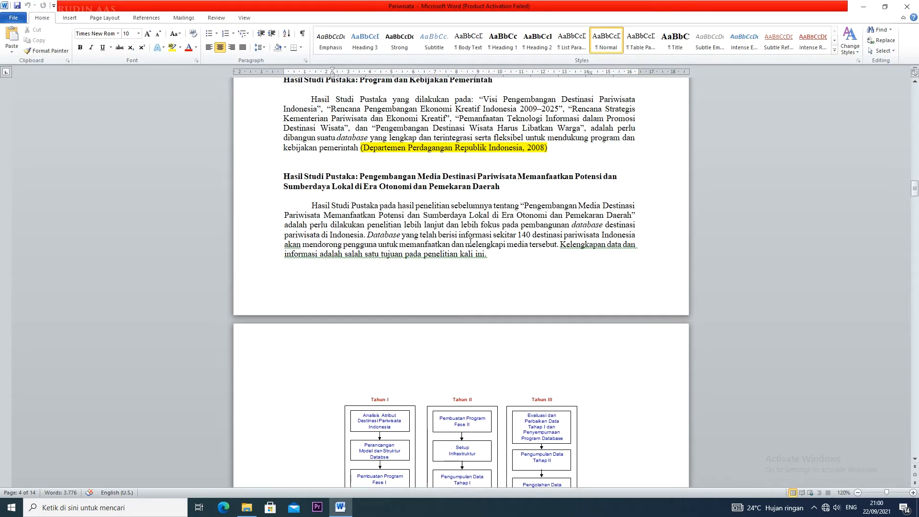
pyautogui.scroll(-8, 471, 242)
pyautogui.scroll(9, 470, 242)
pyautogui.scroll(14, 470, 242)
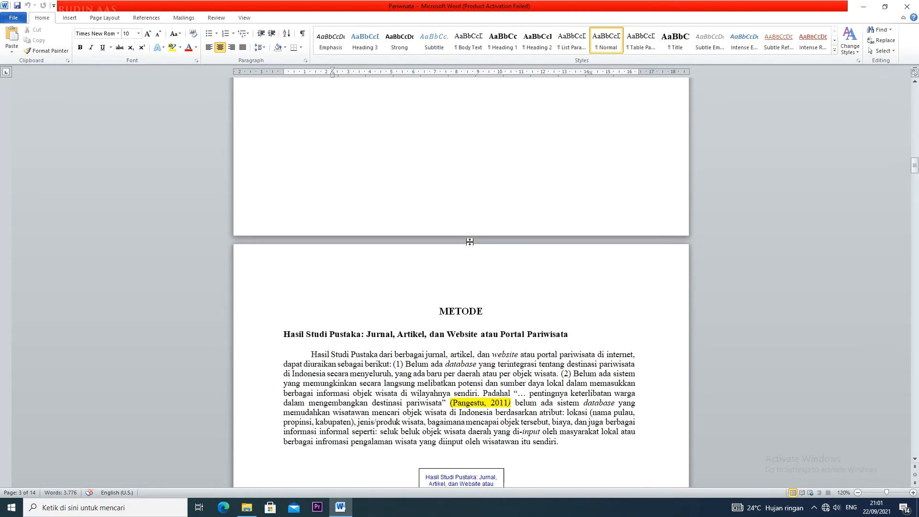
pyautogui.scroll(-8, 470, 242)
pyautogui.scroll(4, 469, 241)
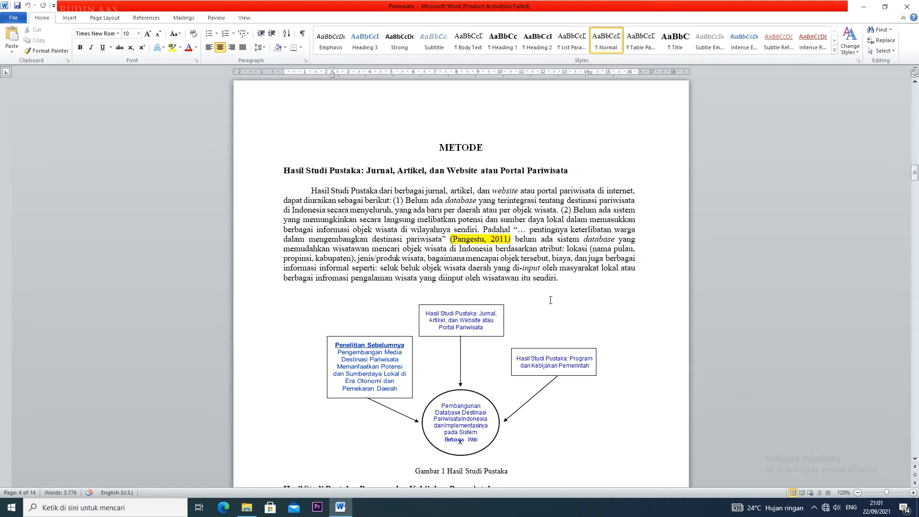
# Examine the Tahapan Penelitian and HASIL DAN PEMBAHASAN sections, checking the caption under the Gambar 3 diagram.
pyautogui.scroll(-5, 608, 326)
pyautogui.scroll(-20, 608, 326)
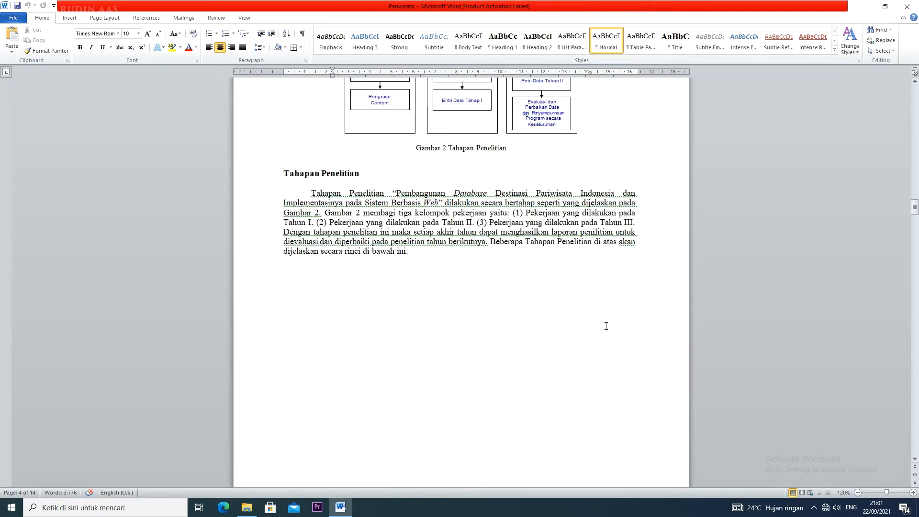
pyautogui.scroll(-4, 605, 325)
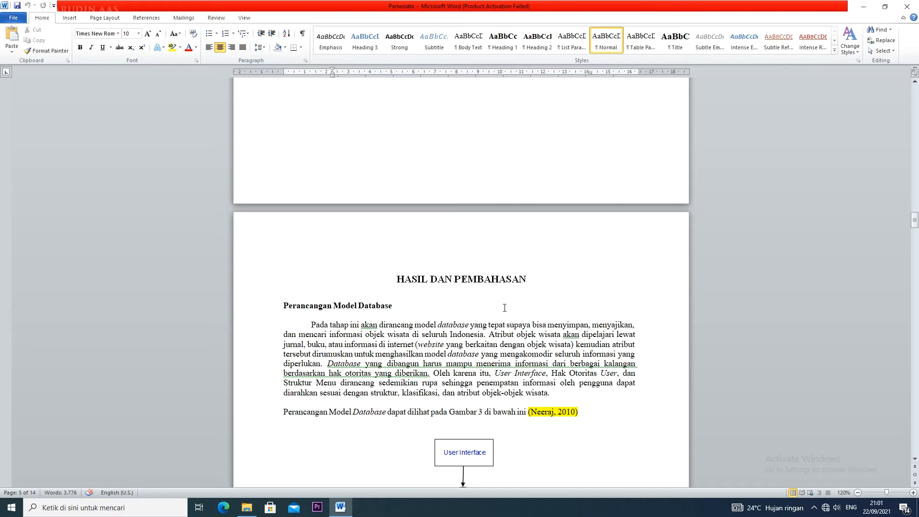
pyautogui.scroll(-10, 365, 308)
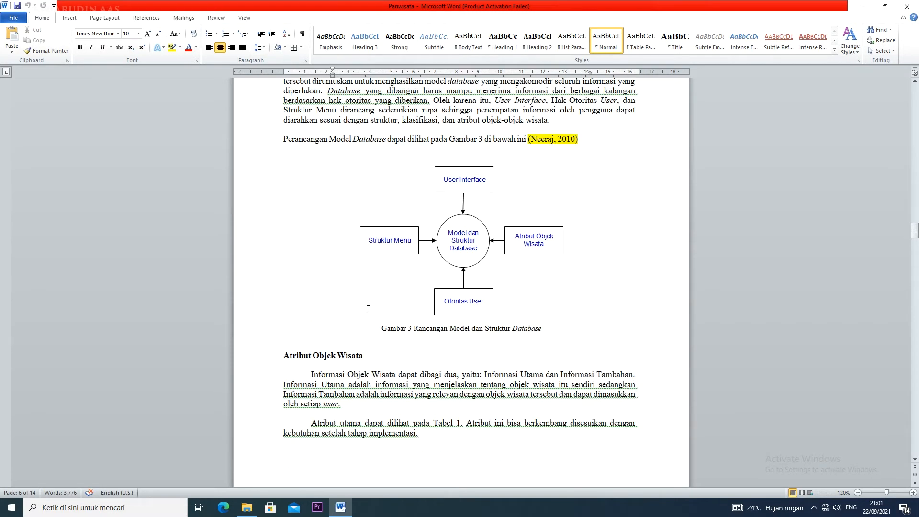
pyautogui.click(546, 327)
pyautogui.click(518, 330)
pyautogui.click(501, 329)
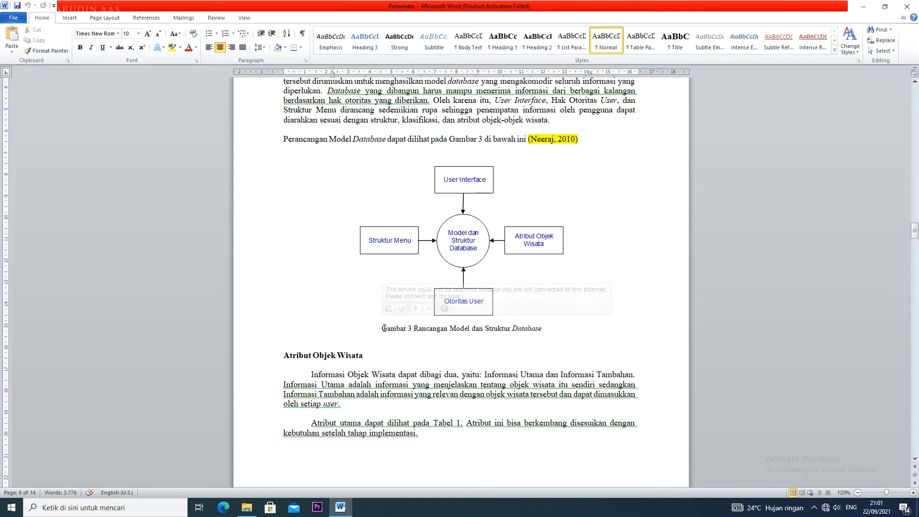
pyautogui.click(553, 330)
# Examine the captioned tables, remaining figures and DAFTAR PUSTAKA, and return to the beginning of the document.
pyautogui.scroll(-5, 554, 331)
pyautogui.scroll(-20, 554, 332)
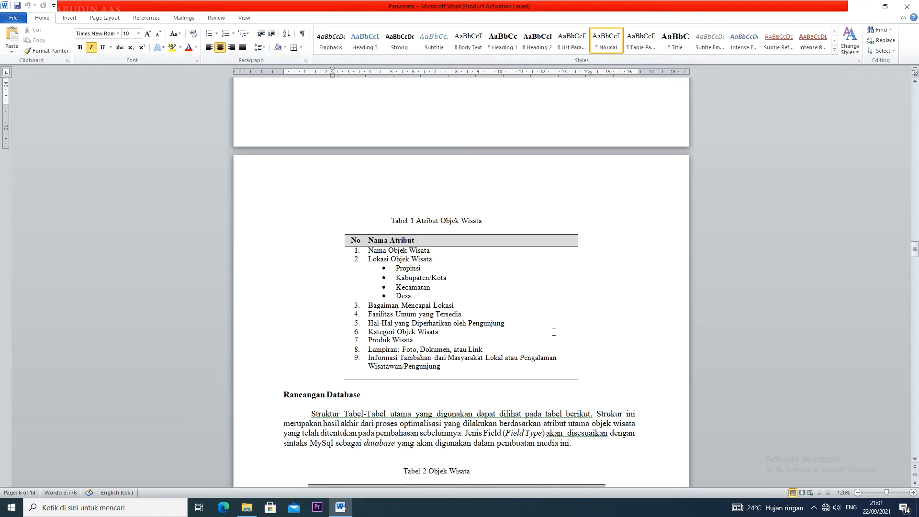
pyautogui.scroll(-20, 553, 331)
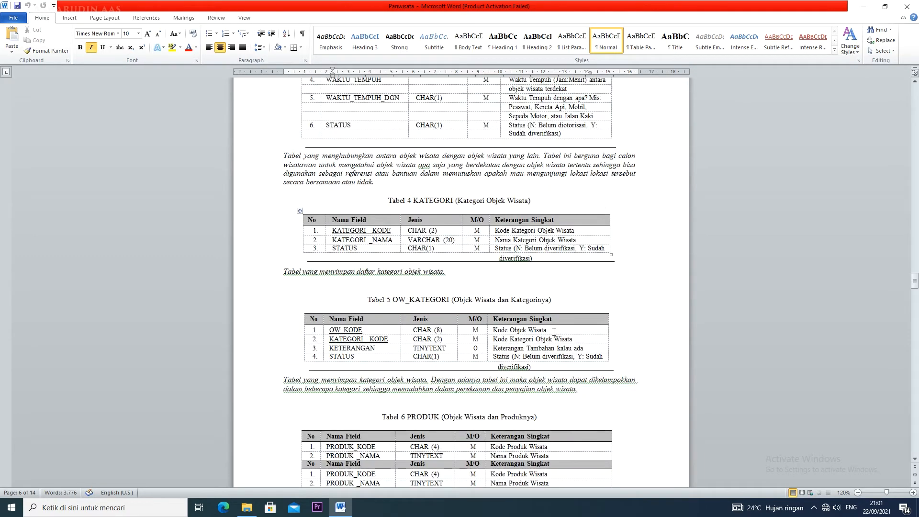
pyautogui.scroll(-20, 554, 331)
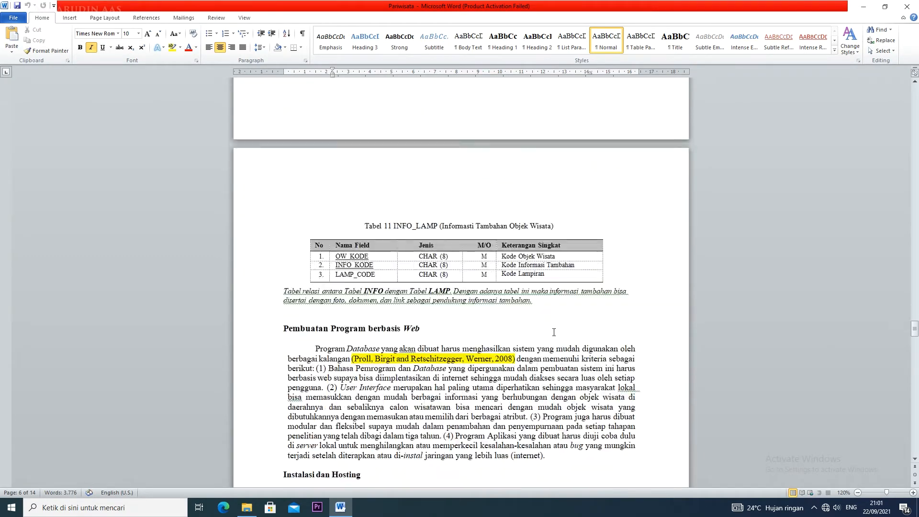
pyautogui.scroll(-20, 554, 334)
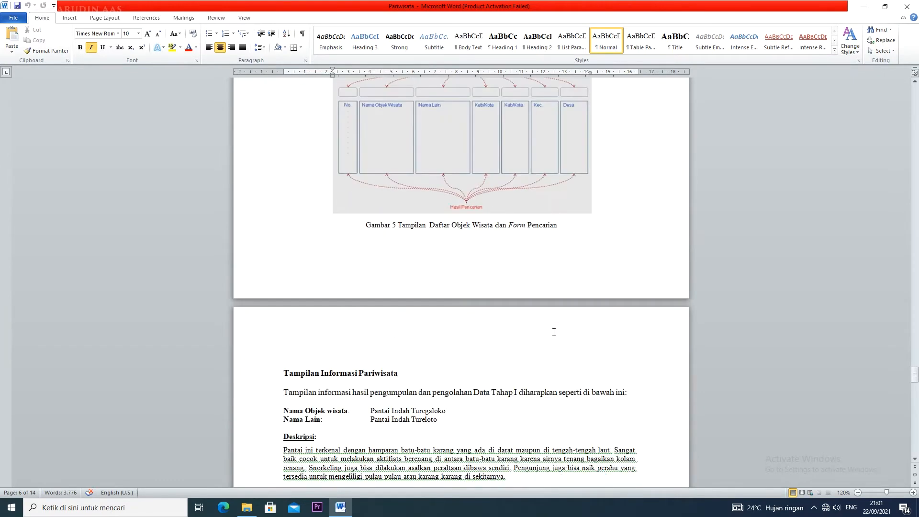
pyautogui.scroll(-15, 553, 332)
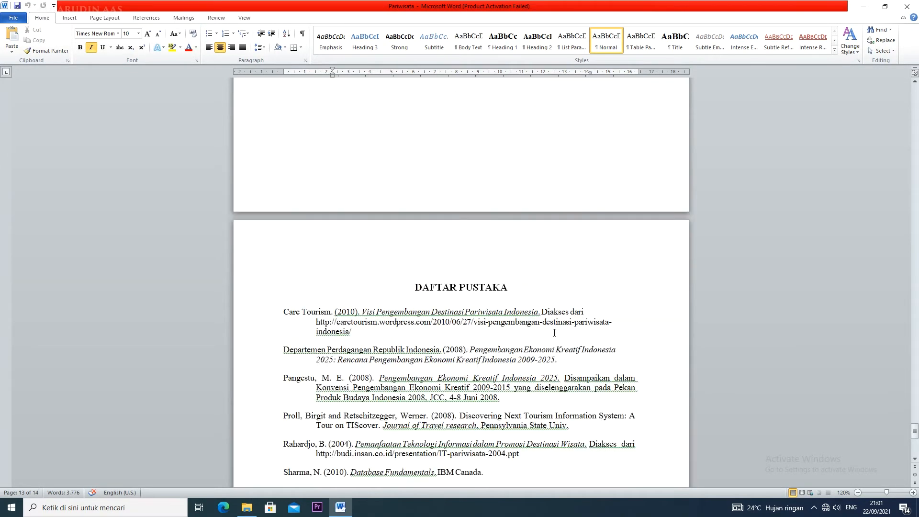
pyautogui.moveTo(914, 431); pyautogui.dragTo(914, 93)
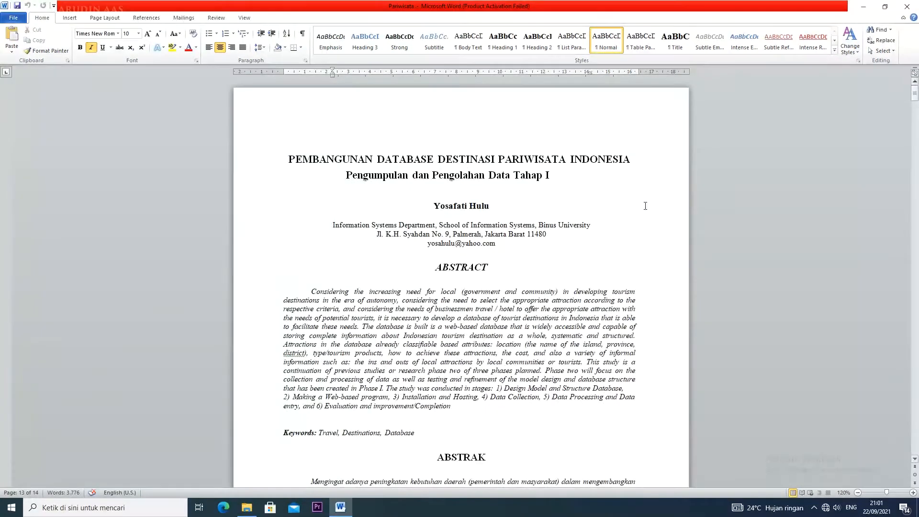
# Examine the ABSTRACT, ABSTRAK and PENDAHULUAN headings, and select the ABSTRACT heading to check its formatting.
pyautogui.click(599, 254)
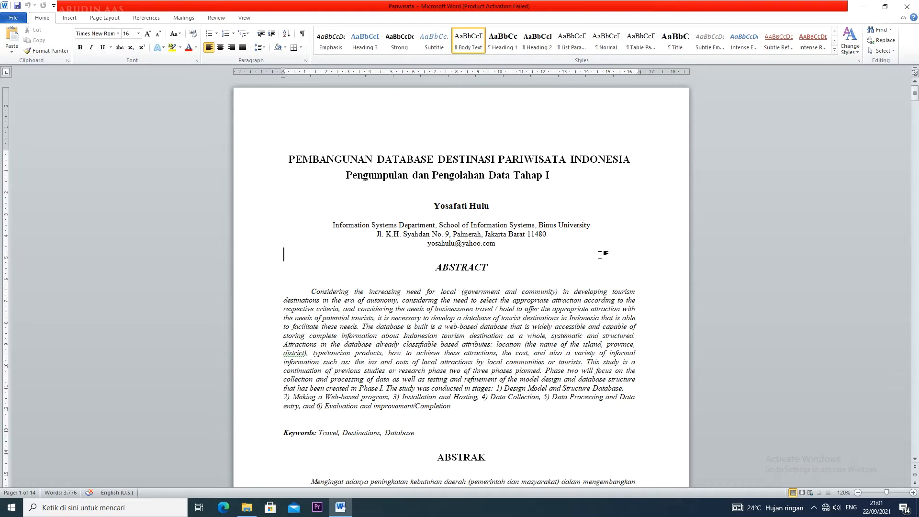
pyautogui.scroll(-4, 599, 254)
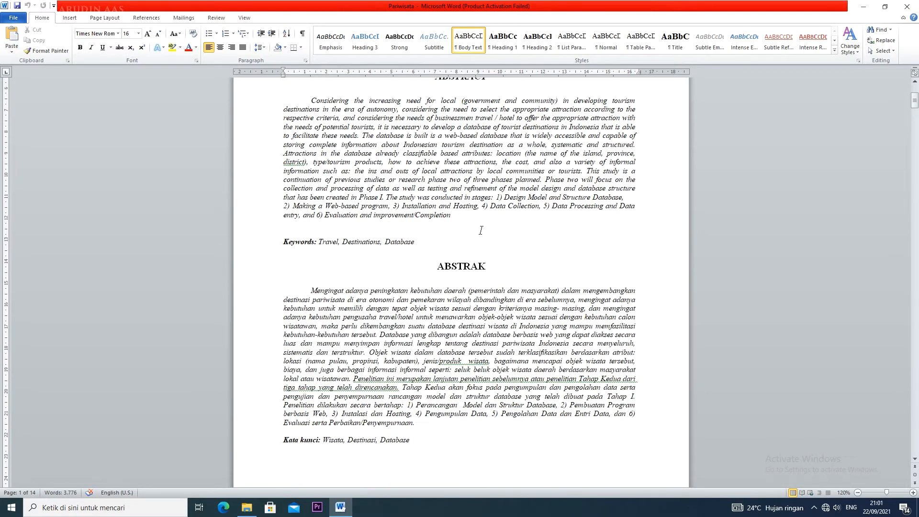
pyautogui.scroll(-6, 451, 332)
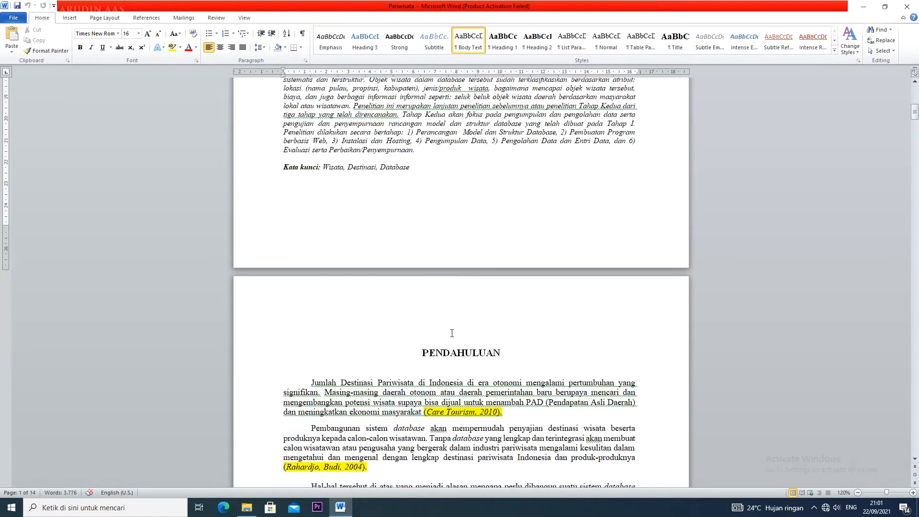
pyautogui.moveTo(477, 347)
pyautogui.moveTo(453, 371)
pyautogui.scroll(12, 453, 371)
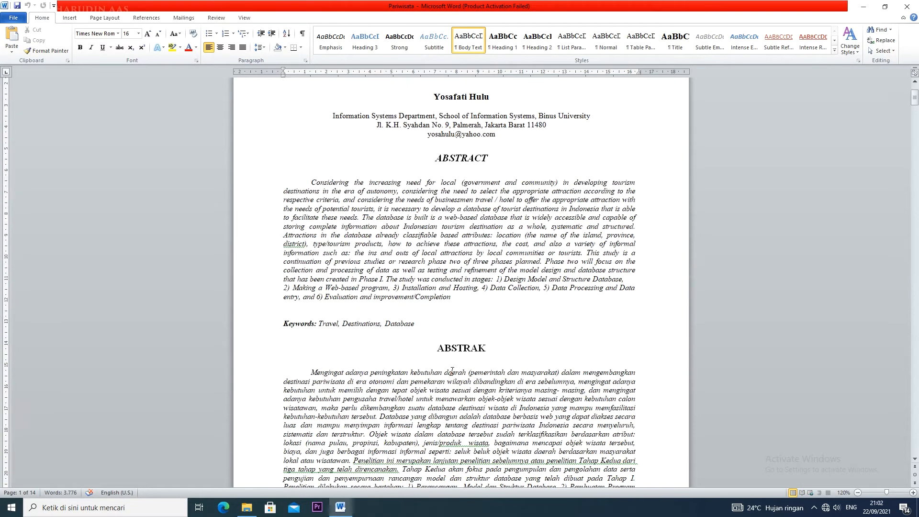
pyautogui.scroll(4, 452, 370)
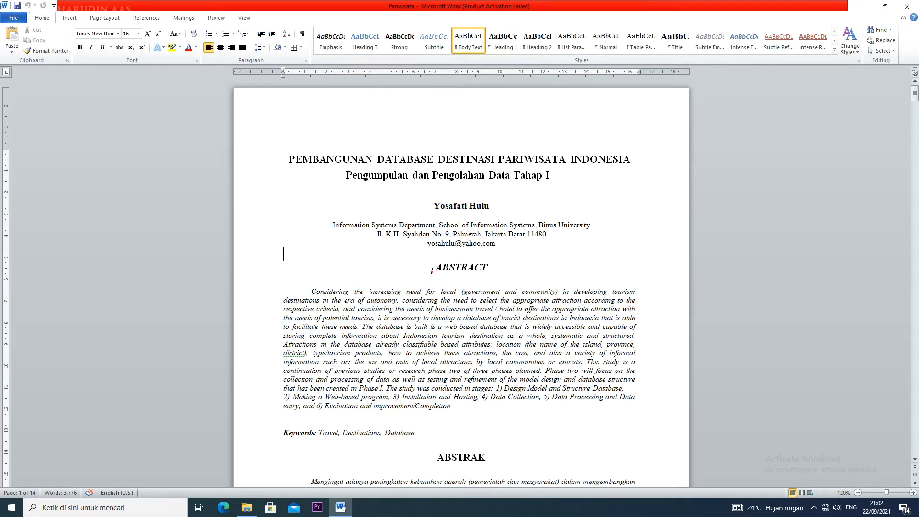
pyautogui.moveTo(431, 271); pyautogui.dragTo(490, 268)
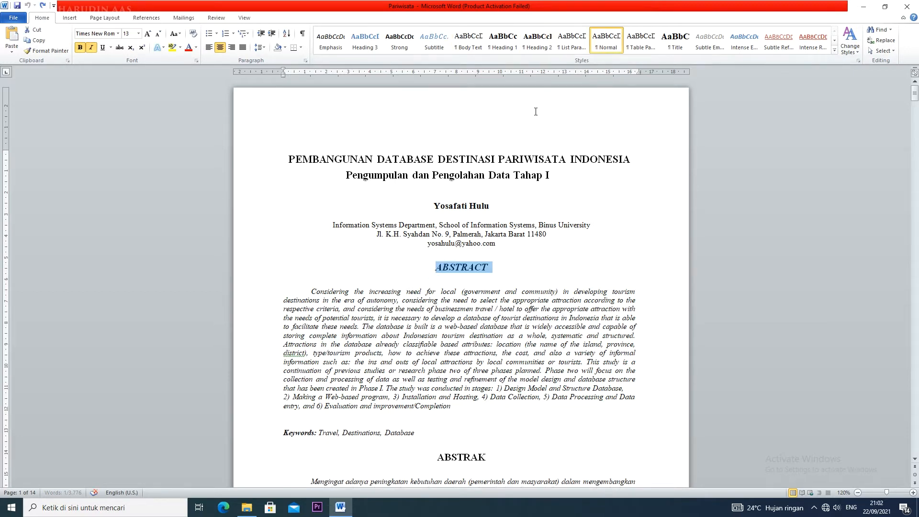
pyautogui.click(544, 256)
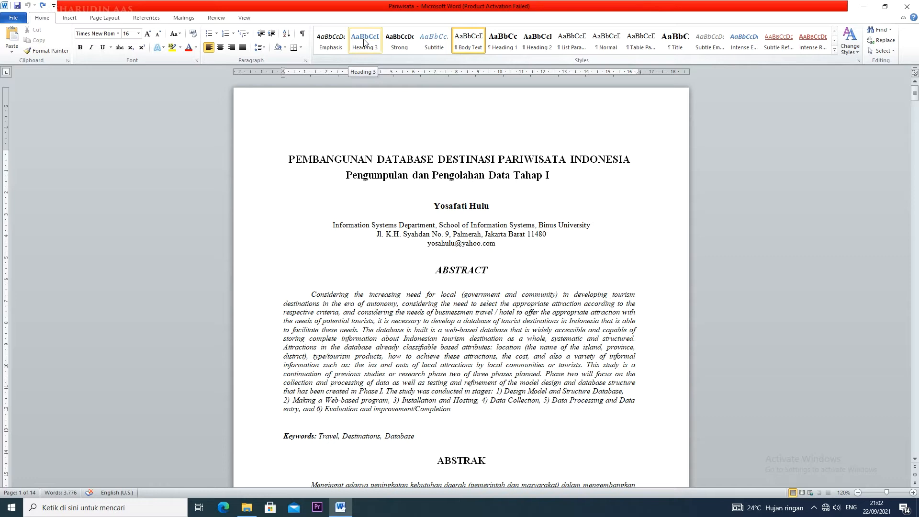
# Go to the PENDAHULUAN section and look over its heading and body text.
pyautogui.scroll(-12, 481, 330)
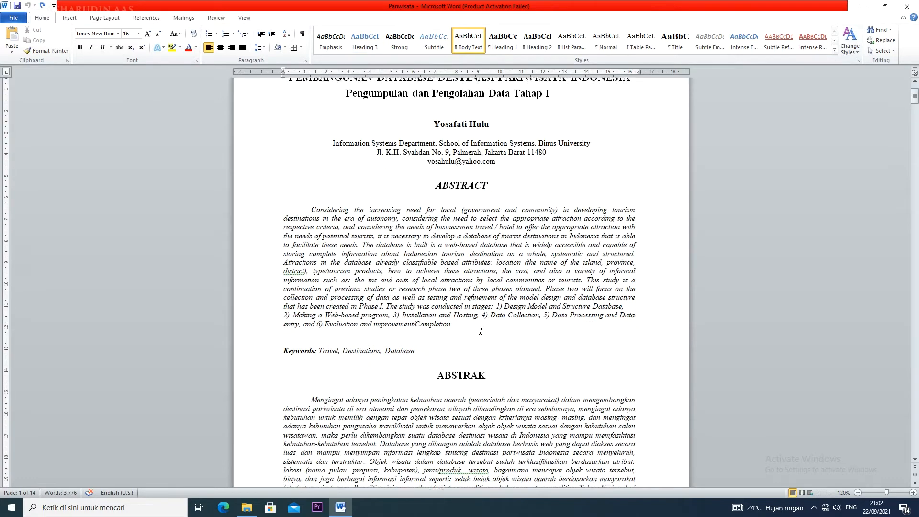
pyautogui.scroll(-5, 481, 329)
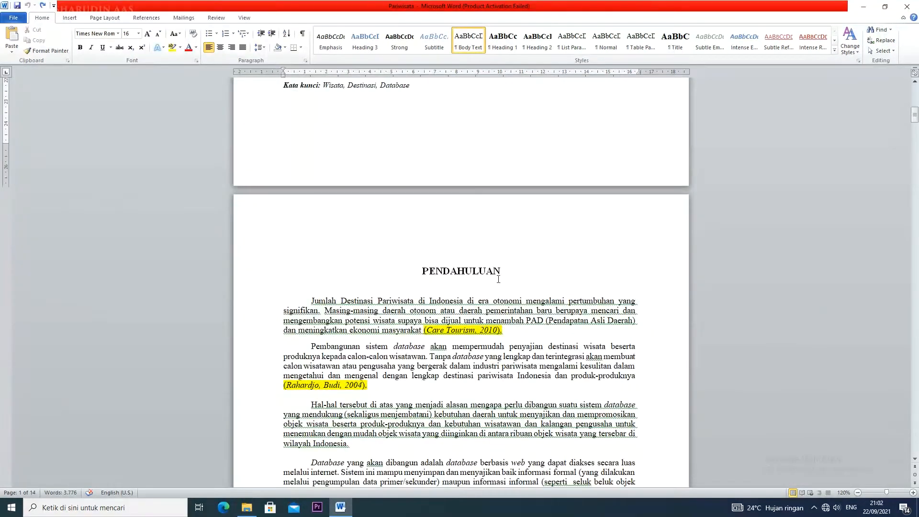
pyautogui.scroll(-18, 483, 282)
pyautogui.scroll(10, 482, 283)
pyautogui.scroll(3, 483, 282)
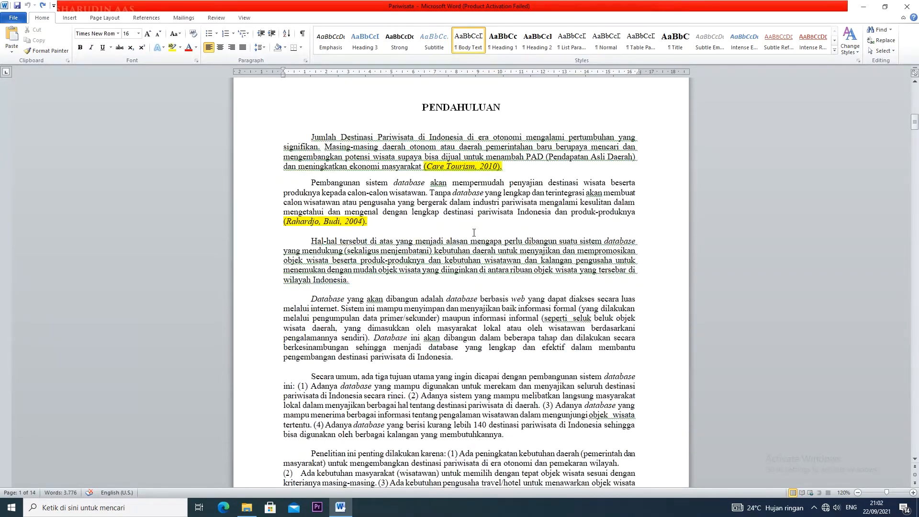
# Look through the document from PENDAHULUAN through METODE and the numbered tables to the Pembuatan Program berbasis Web subheading.
pyautogui.scroll(-15, 468, 213)
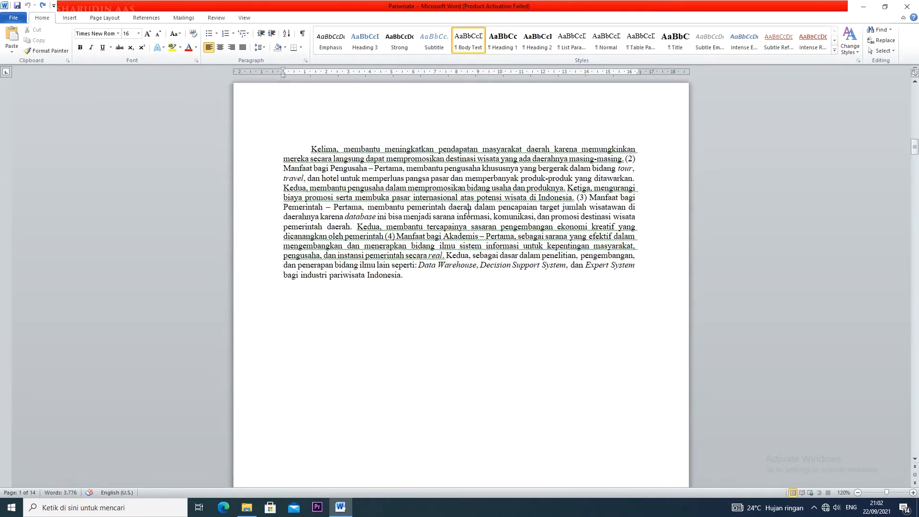
pyautogui.scroll(-5, 468, 214)
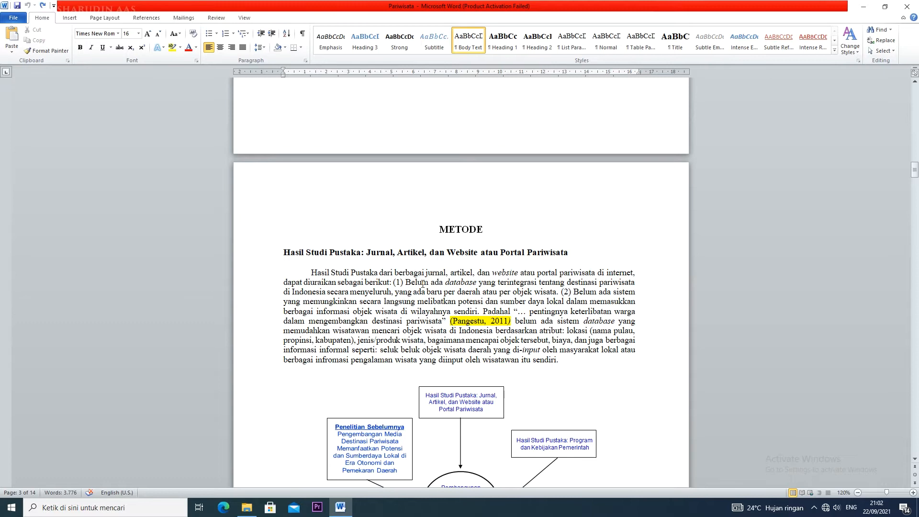
pyautogui.scroll(-4, 423, 286)
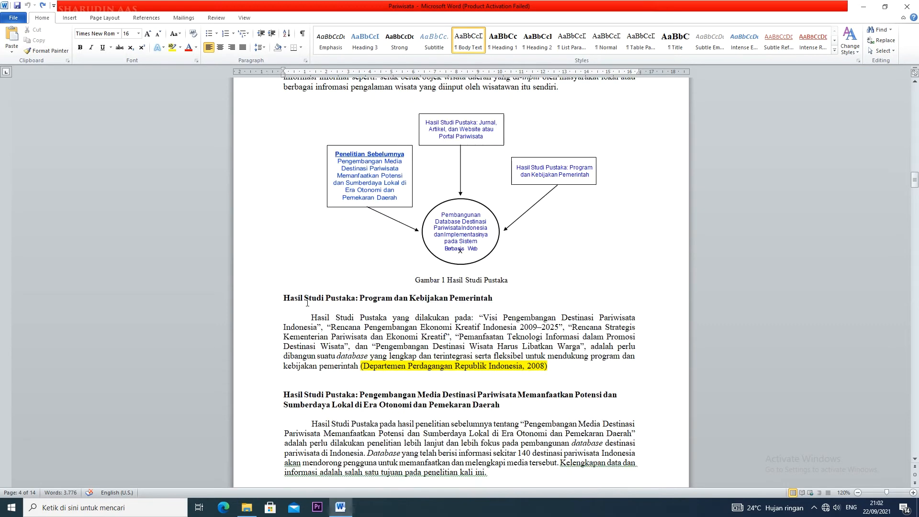
pyautogui.scroll(-15, 307, 302)
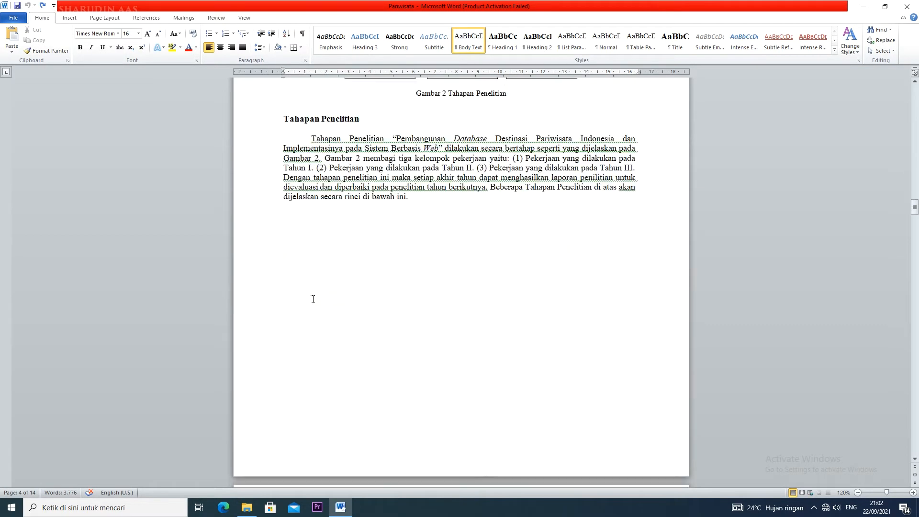
pyautogui.scroll(-15, 313, 299)
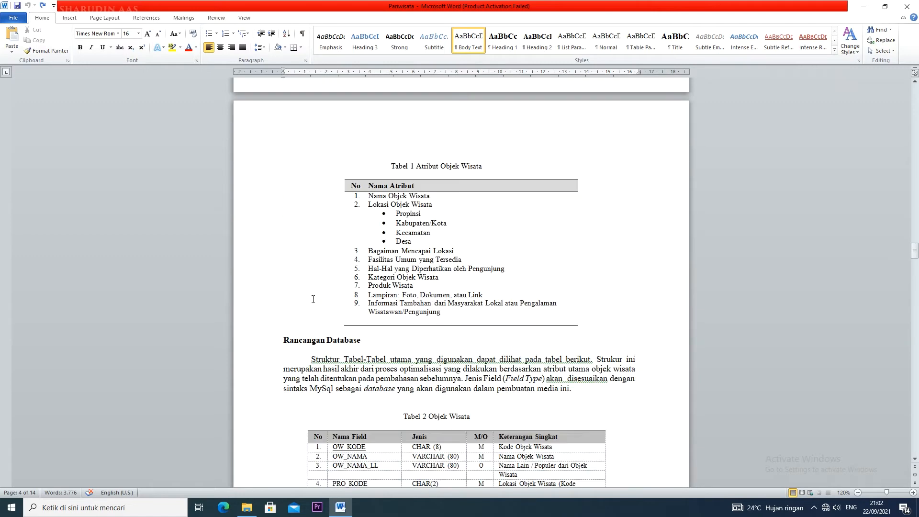
pyautogui.scroll(-15, 312, 298)
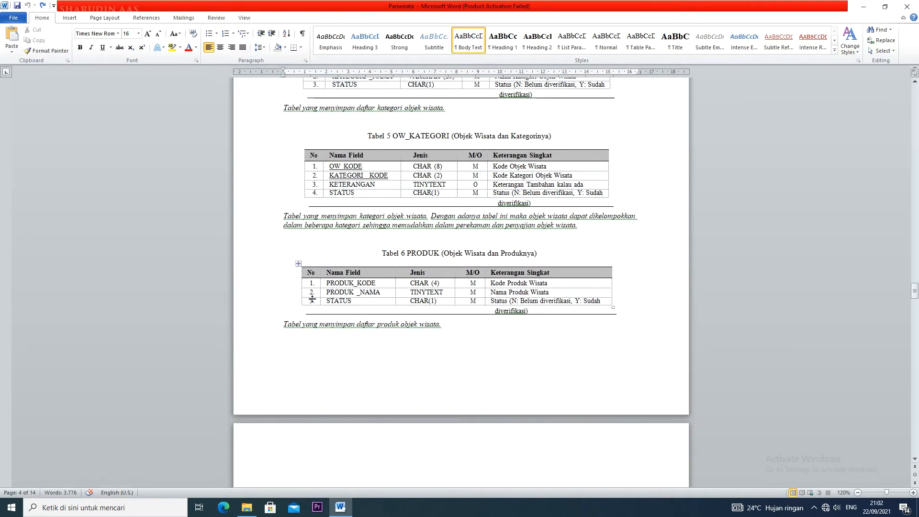
pyautogui.scroll(-15, 313, 299)
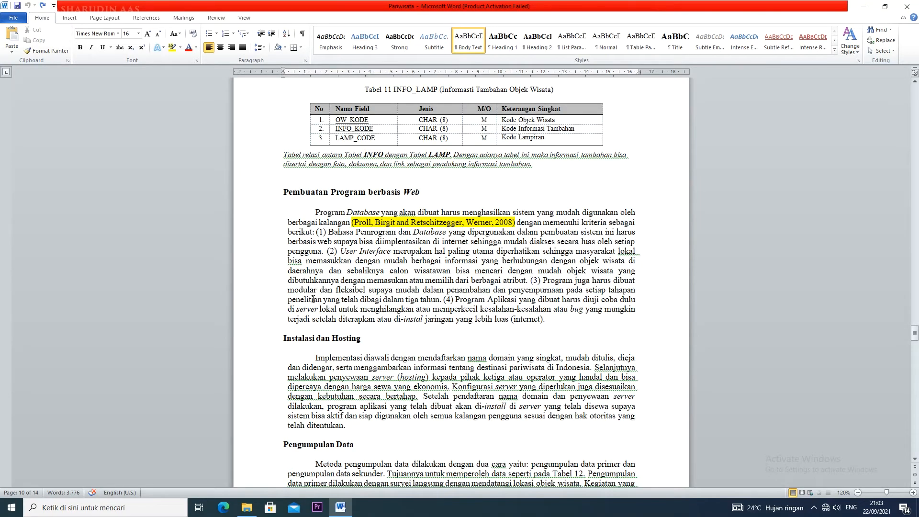
# Recheck the Rancangan Database tables, and examine the subheadings and figures through Tampilan Informasi Pariwisata.
pyautogui.scroll(15, 313, 299)
pyautogui.scroll(15, 317, 296)
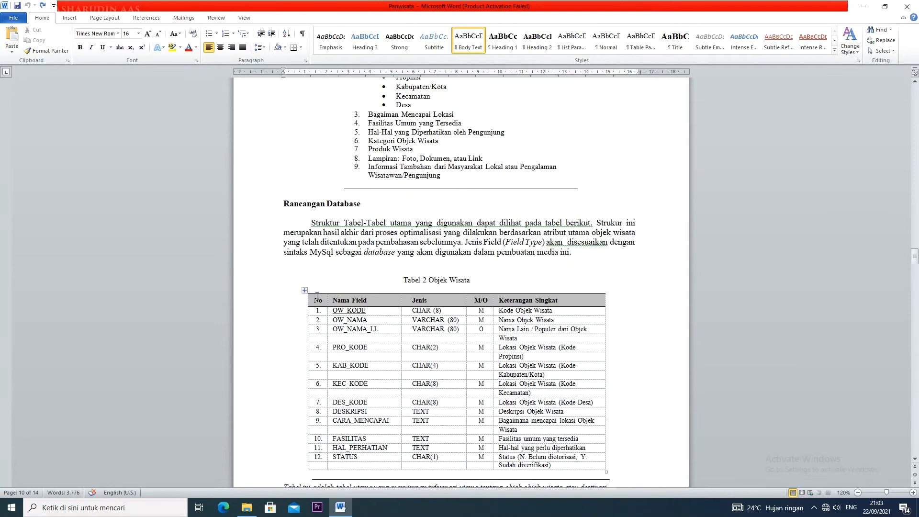
pyautogui.scroll(-15, 316, 296)
pyautogui.scroll(-15, 316, 295)
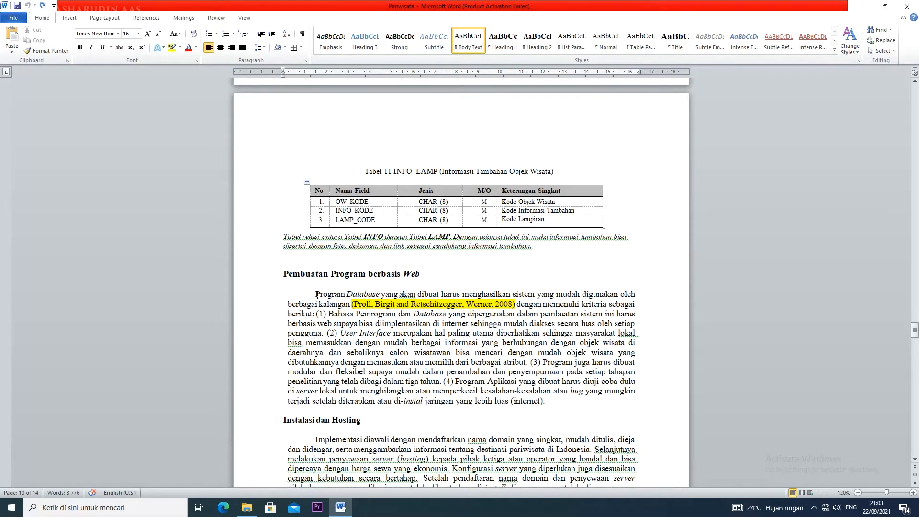
pyautogui.scroll(-15, 316, 295)
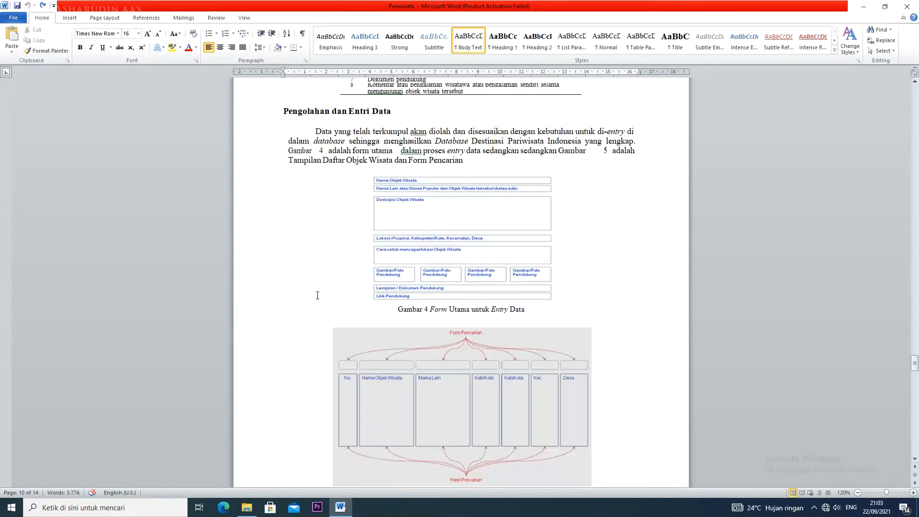
pyautogui.scroll(-3, 316, 296)
pyautogui.scroll(-12, 316, 296)
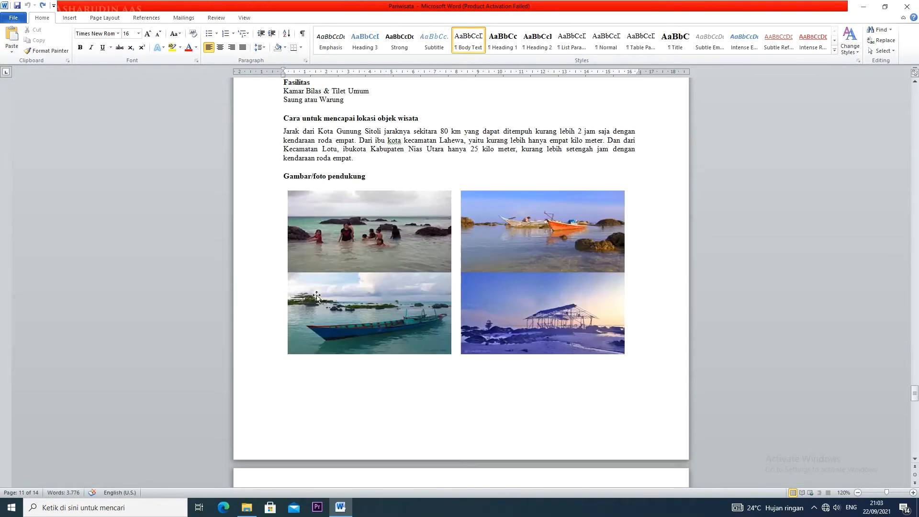
pyautogui.scroll(12, 317, 296)
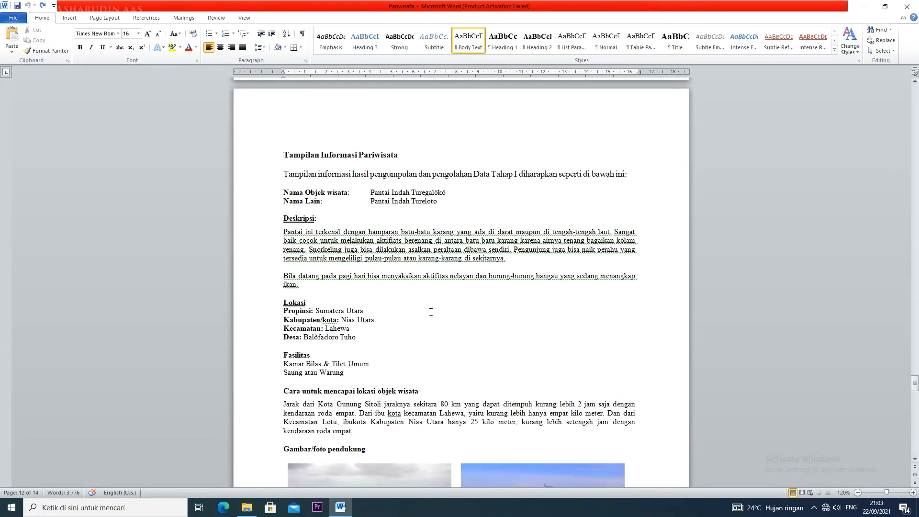
# Return to the beginning of the document and apply the Heading 1 style to the ABSTRACT heading.
pyautogui.moveTo(914, 382); pyautogui.dragTo(911, 93)
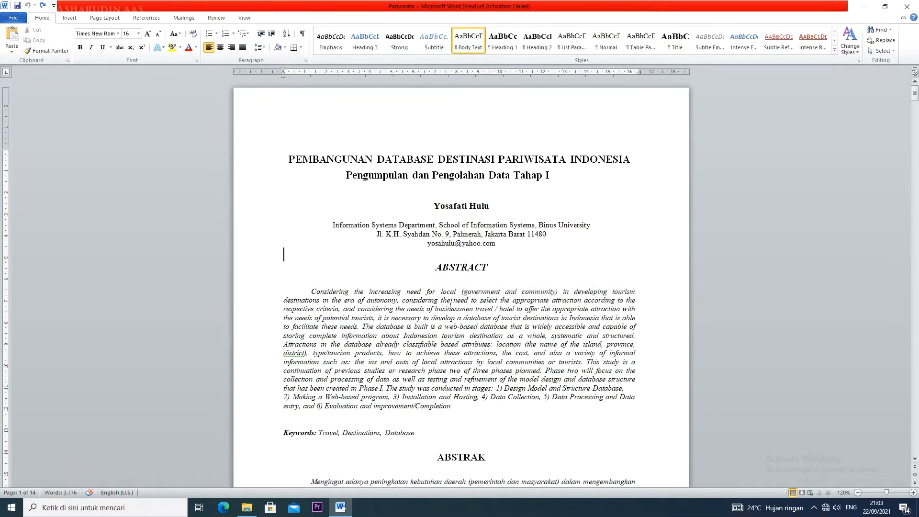
pyautogui.click(408, 268)
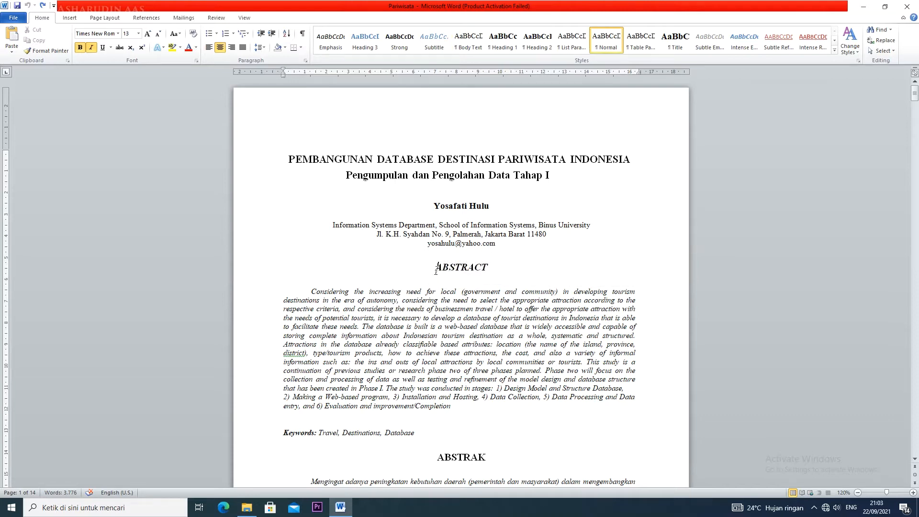
pyautogui.keyDown('shift'); pyautogui.click(503, 266); pyautogui.keyUp('shift')
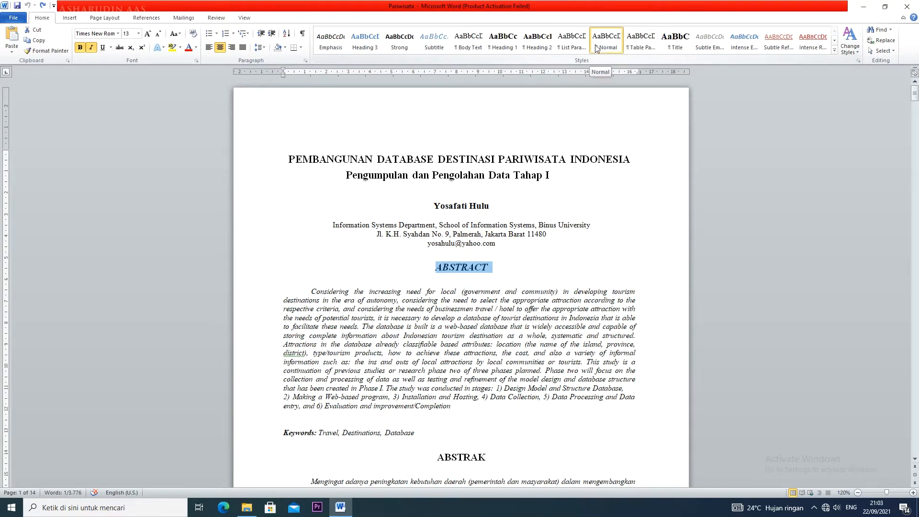
pyautogui.click(504, 52)
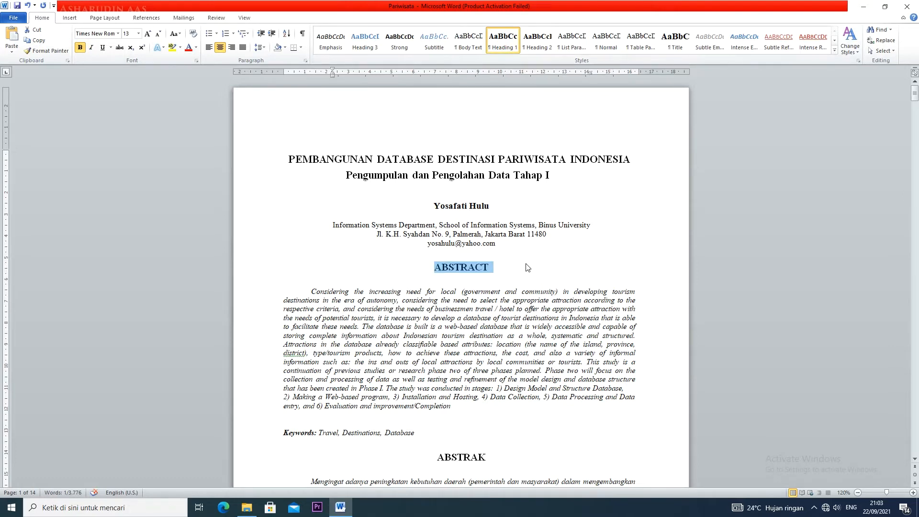
# Apply the Heading 1 style to the ABSTRAK and PENDAHULUAN headings.
pyautogui.scroll(-3, 478, 318)
pyautogui.moveTo(444, 378); pyautogui.dragTo(491, 376)
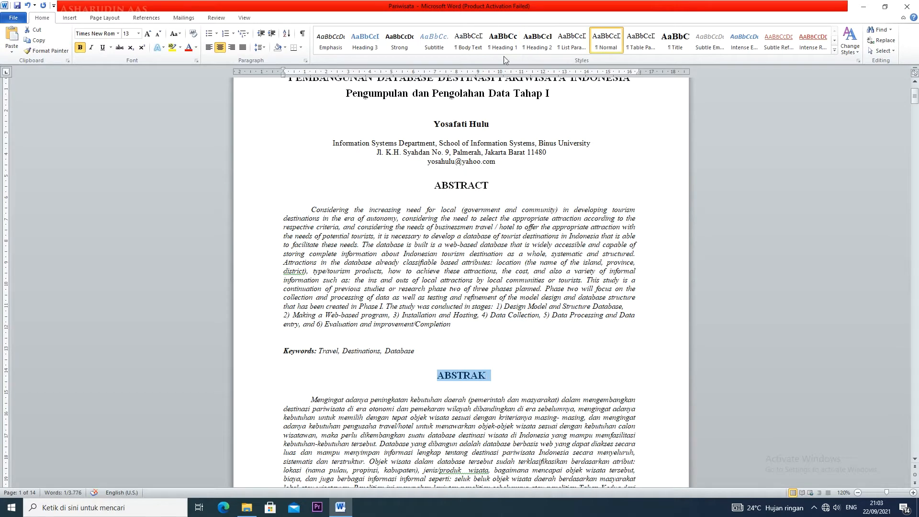
pyautogui.click(507, 43)
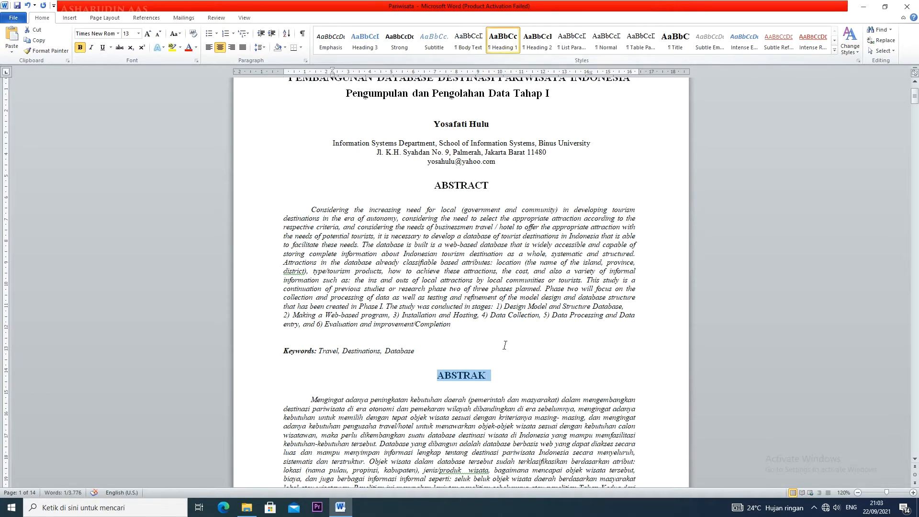
pyautogui.scroll(-12, 504, 345)
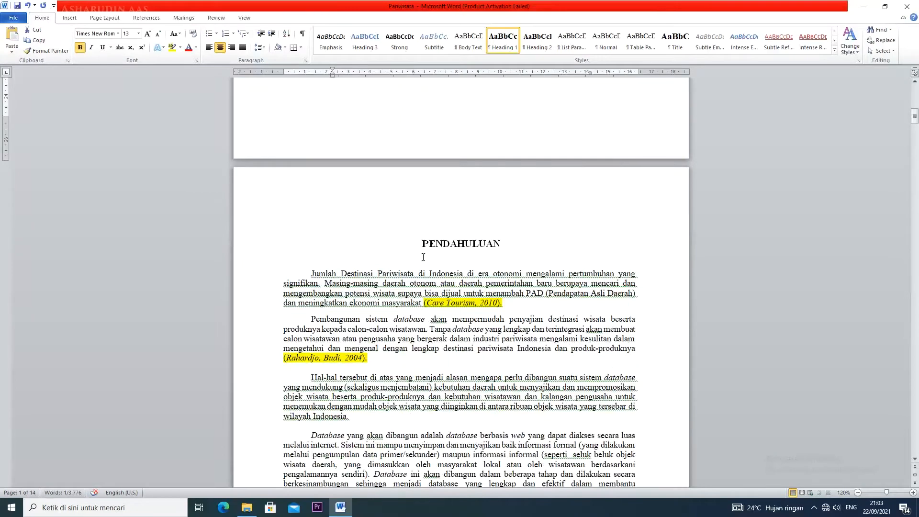
pyautogui.moveTo(422, 243); pyautogui.dragTo(519, 244)
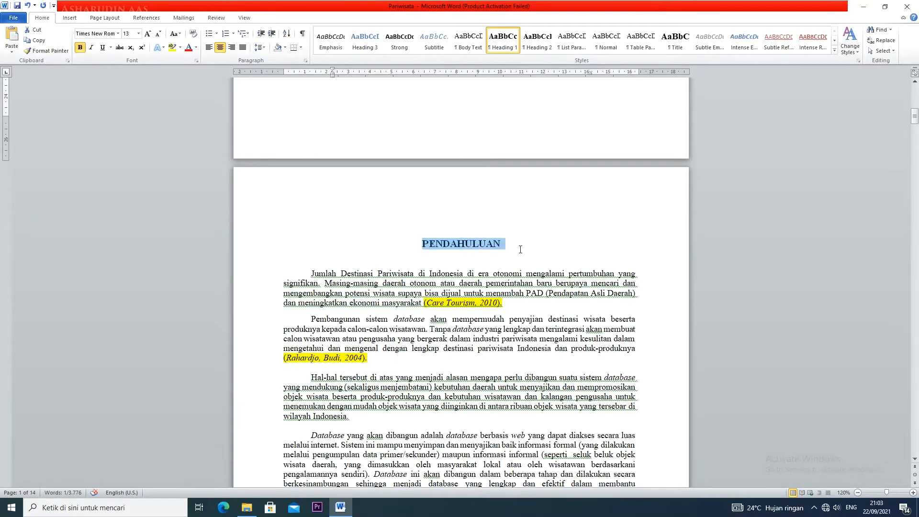
pyautogui.click(509, 46)
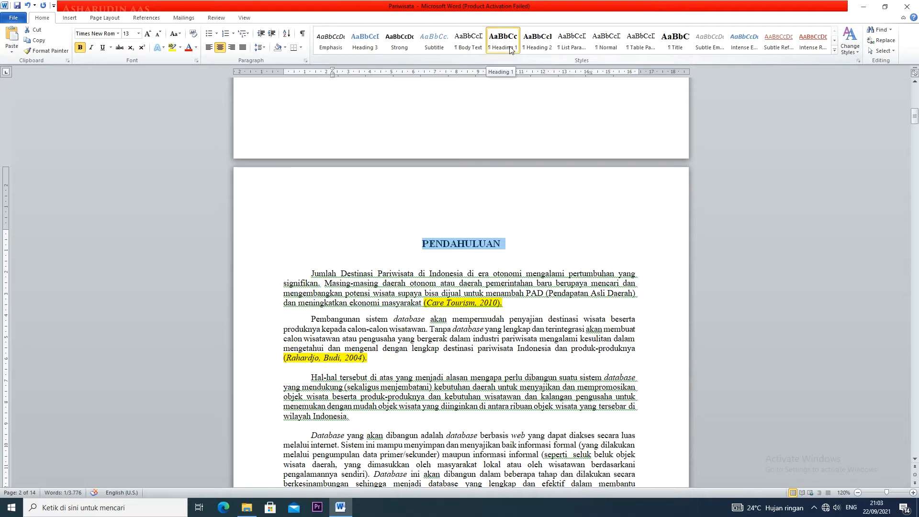
# Modify the Heading 1 style to use left alignment and the blue Accent 1 font colour.
pyautogui.rightClick(510, 49)
pyautogui.click(527, 61)
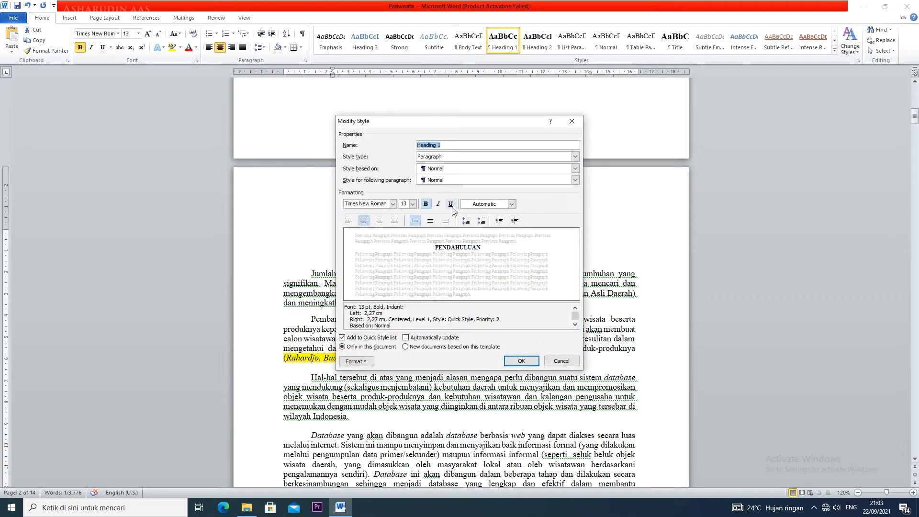
pyautogui.click(348, 221)
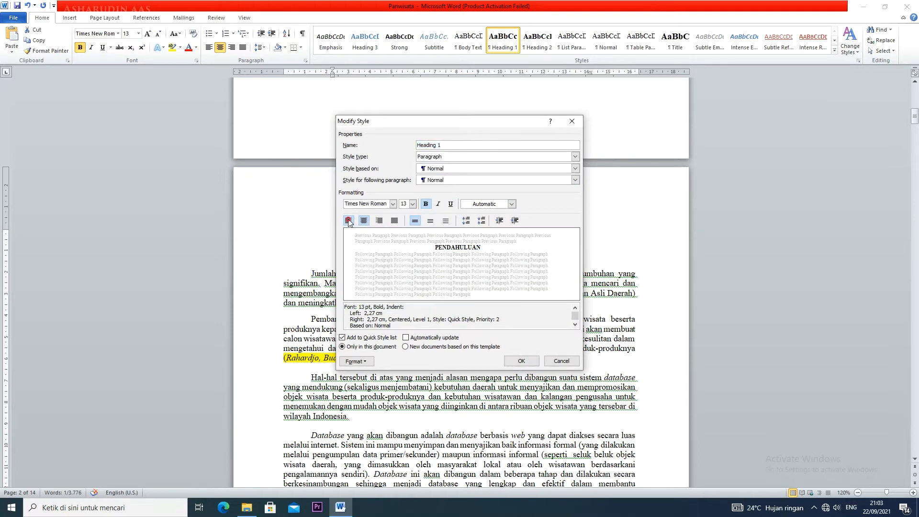
pyautogui.click(511, 204)
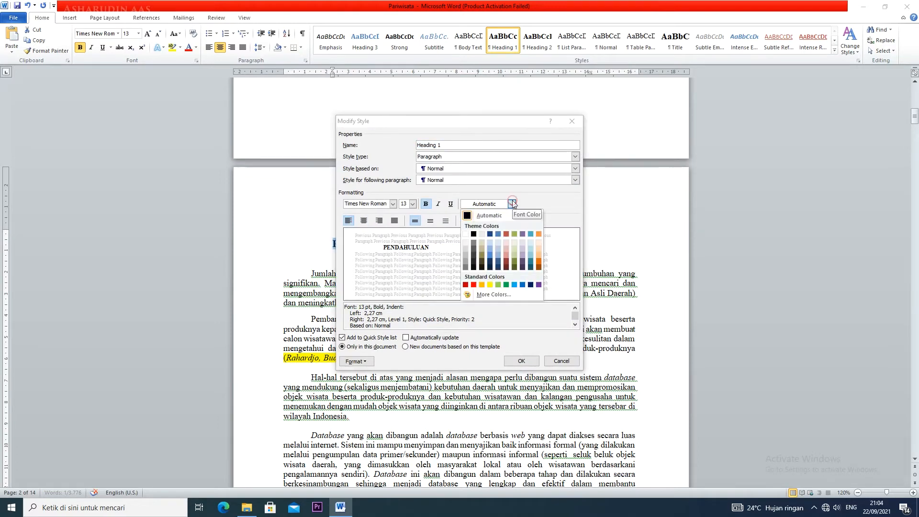
pyautogui.click(497, 234)
pyautogui.click(522, 360)
pyautogui.scroll(3, 441, 238)
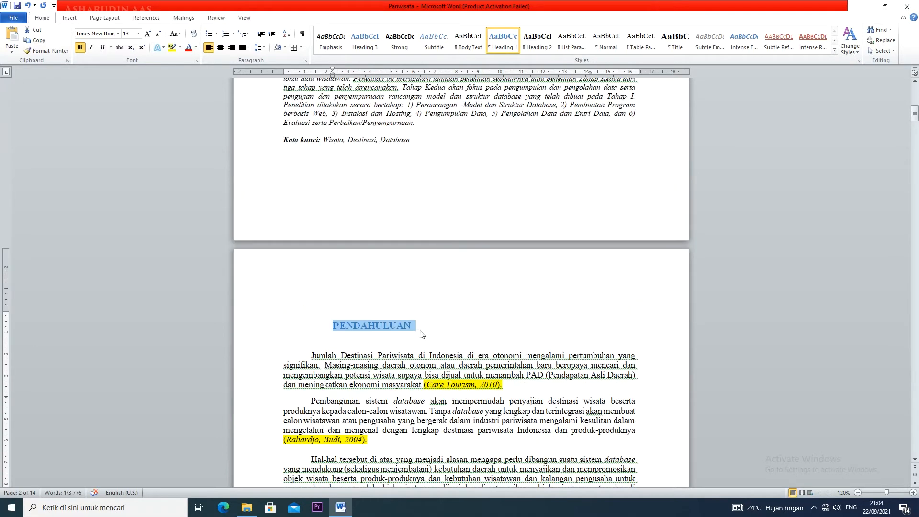
# Modify the Heading 1 style to use centred alignment and the black Text 1 font colour.
pyautogui.click(421, 334)
pyautogui.moveTo(331, 329); pyautogui.dragTo(417, 328)
pyautogui.rightClick(508, 48)
pyautogui.click(522, 64)
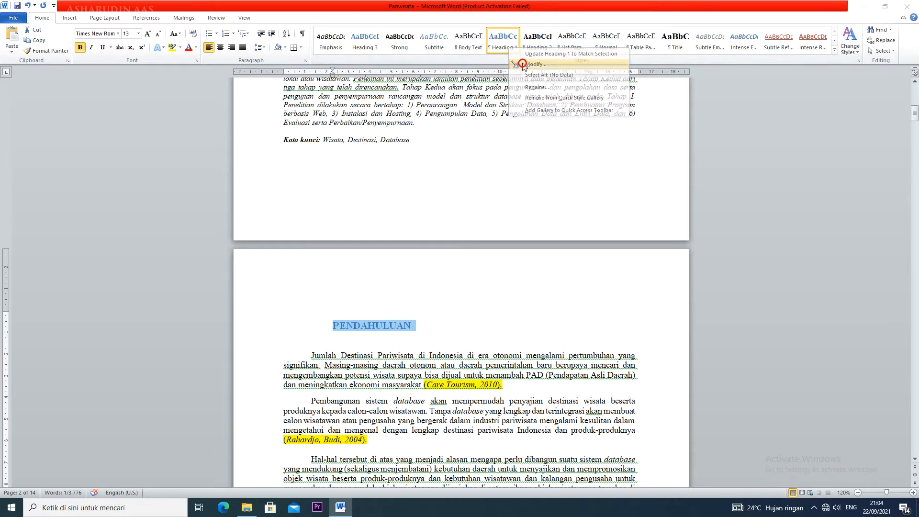
pyautogui.click(364, 221)
pyautogui.click(512, 204)
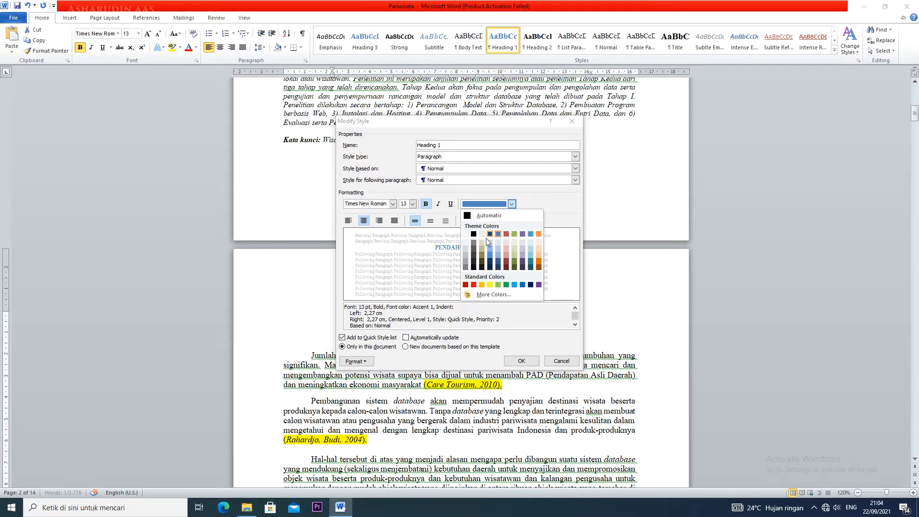
pyautogui.click(473, 234)
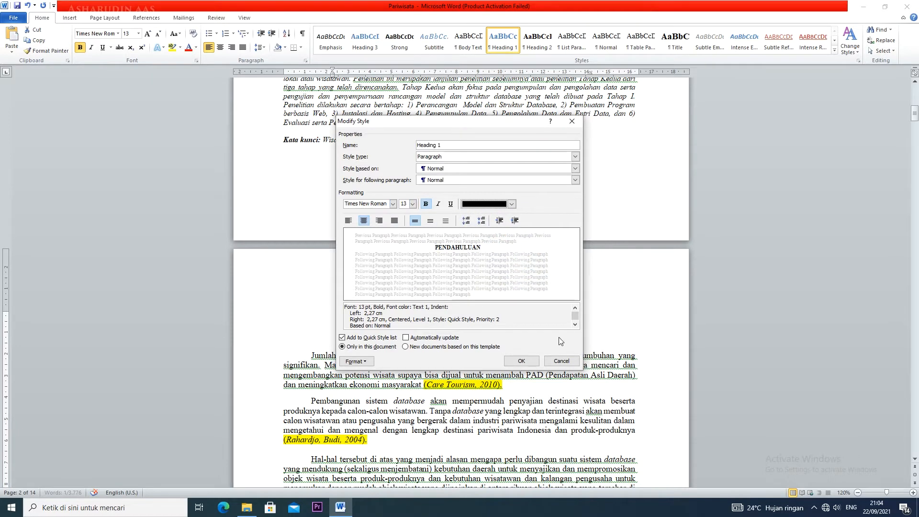
pyautogui.click(523, 362)
# Check the METODE heading's style and apply Heading 2 to the subheading "Hasil Studi Pustaka: Jurnal, Artikel, dan Website atau Portal Pariwisata".
pyautogui.scroll(-3, 535, 361)
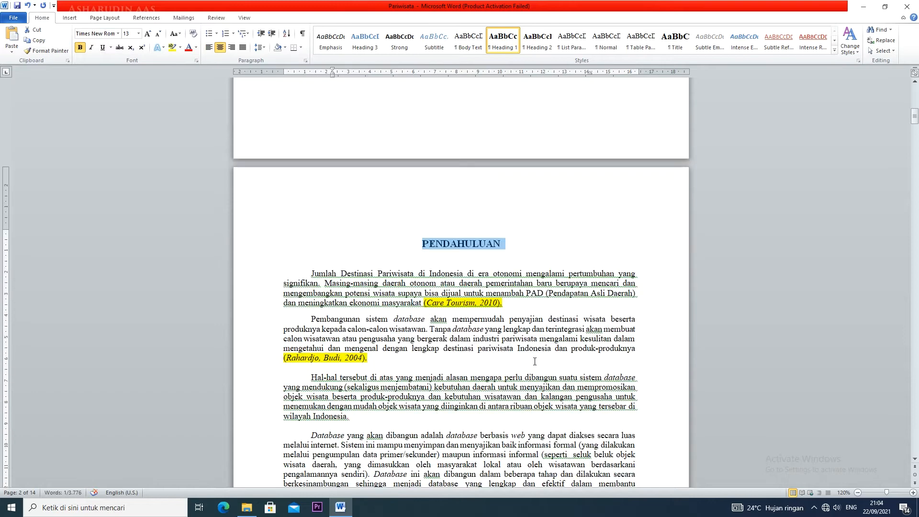
pyautogui.scroll(-20, 533, 362)
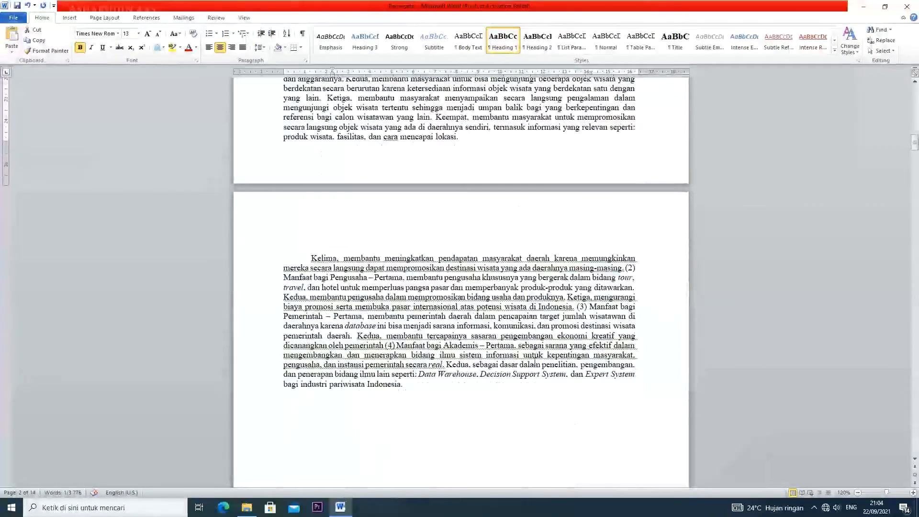
pyautogui.scroll(-20, 534, 361)
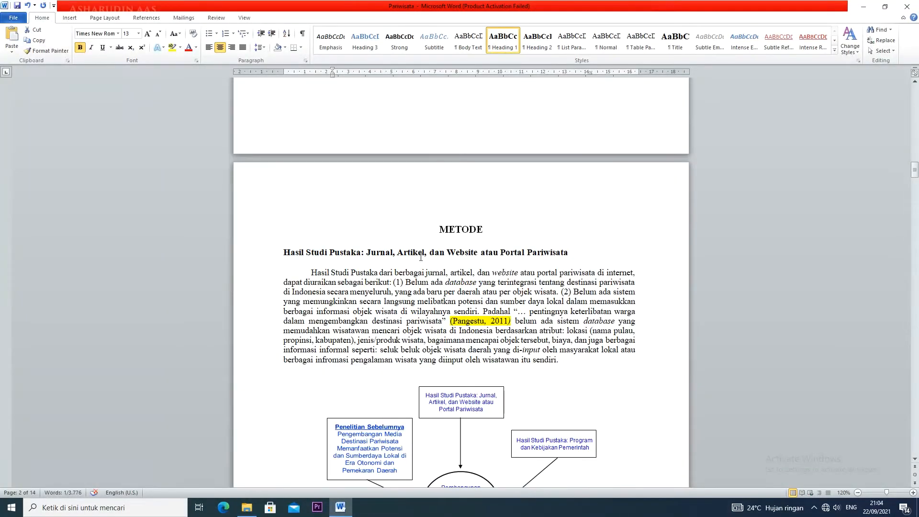
pyautogui.moveTo(437, 230); pyautogui.dragTo(488, 230)
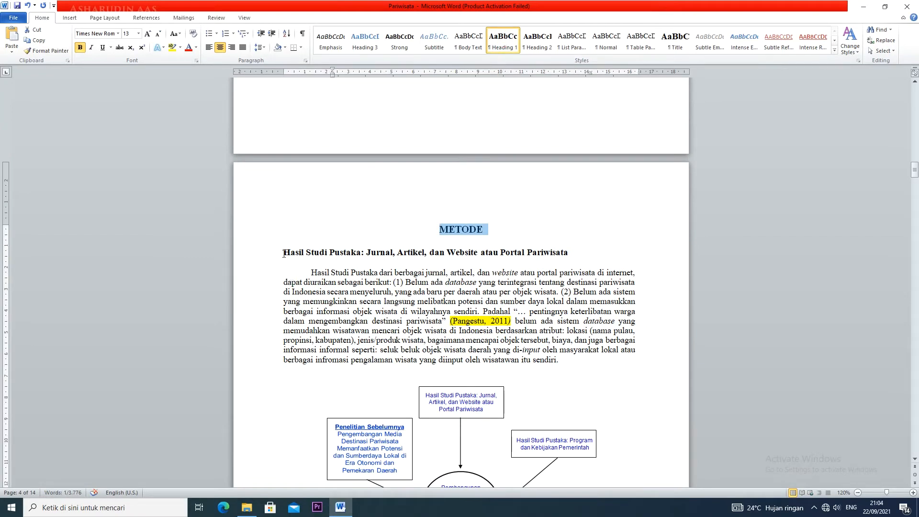
pyautogui.moveTo(284, 254); pyautogui.dragTo(661, 259)
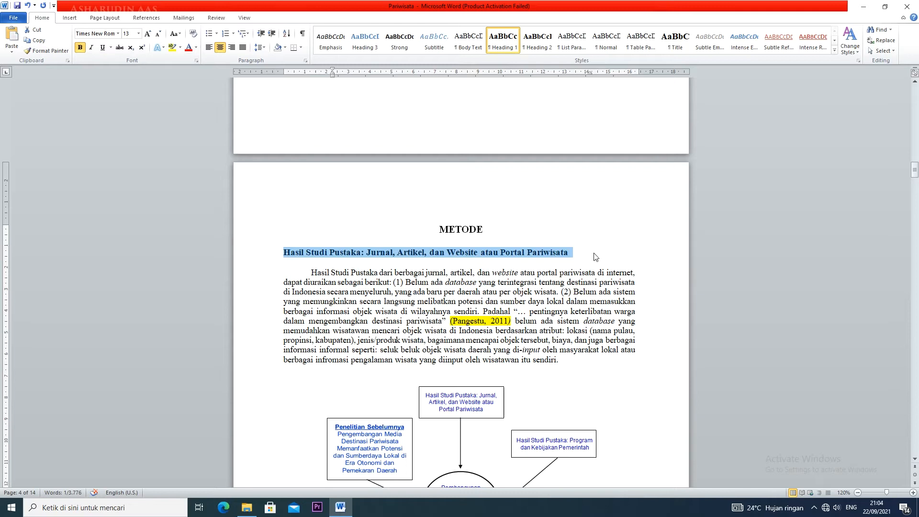
pyautogui.click(536, 46)
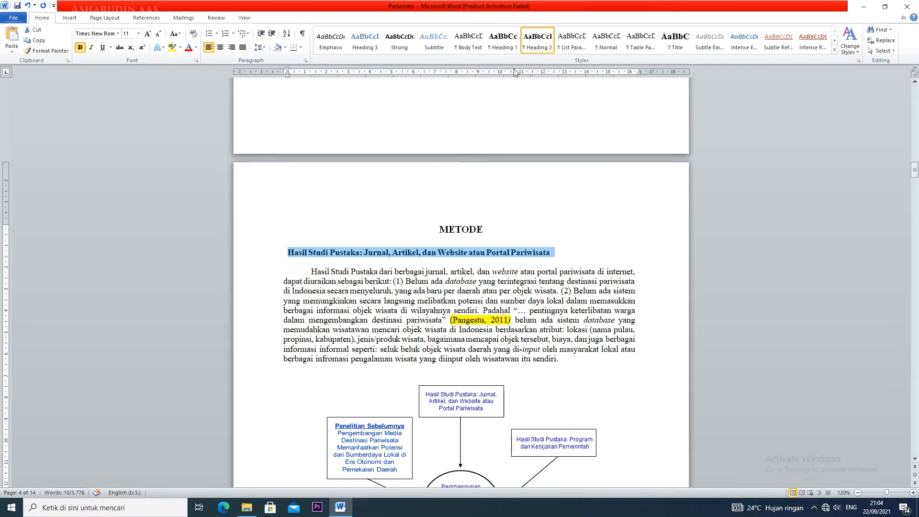
# Modify the Heading 2 style to use a font size of 12.
pyautogui.rightClick(537, 44)
pyautogui.click(550, 62)
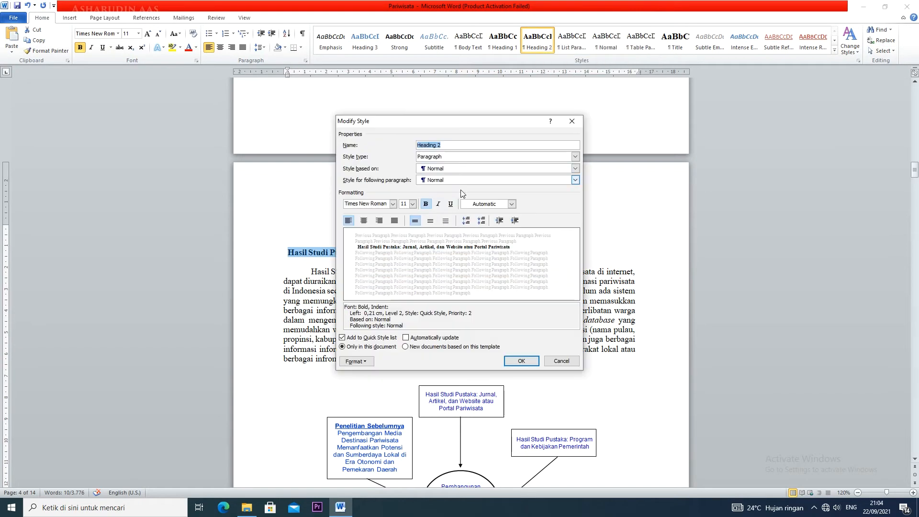
pyautogui.click(412, 204)
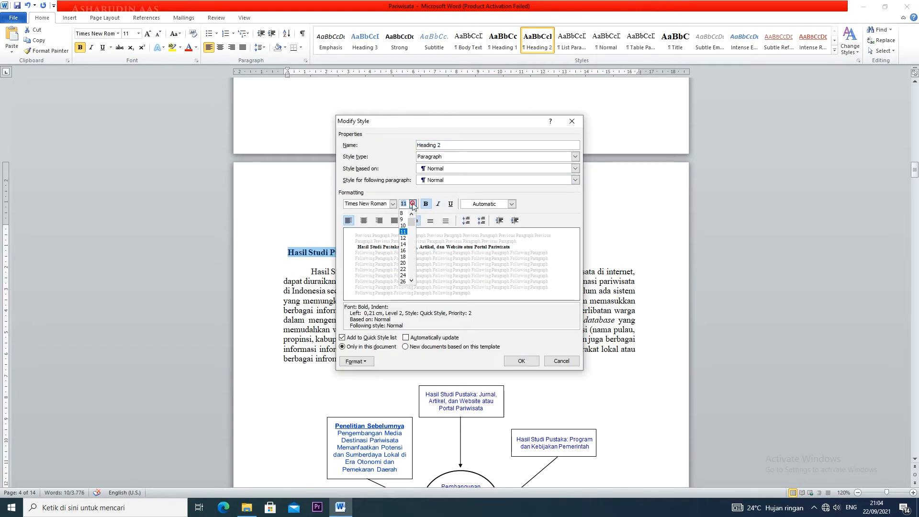
pyautogui.click(402, 238)
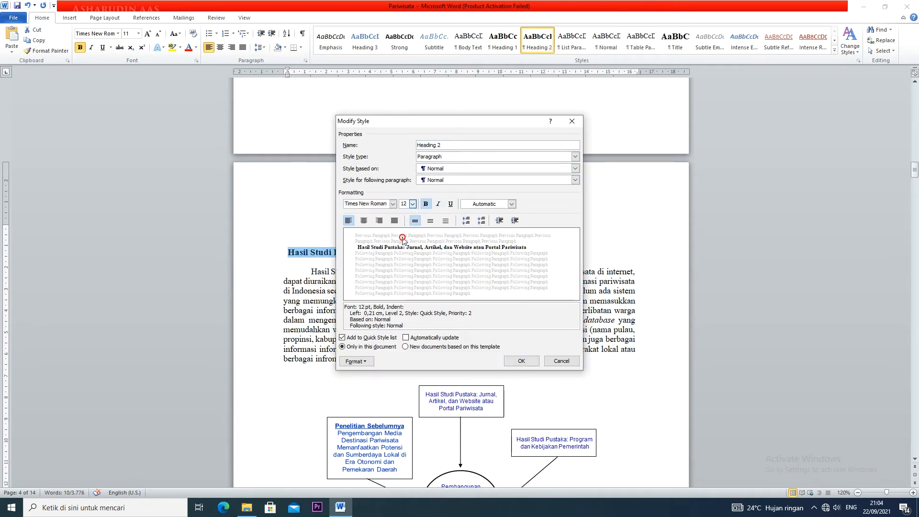
pyautogui.click(521, 360)
# Apply Heading 2 to the subheadings "Hasil Studi Pustaka: Program dan Kebijakan Pemerintah" and "Hasil Studi Pustaka: Pengembangan Media Destinasi Pariwisata...".
pyautogui.scroll(-5, 459, 196)
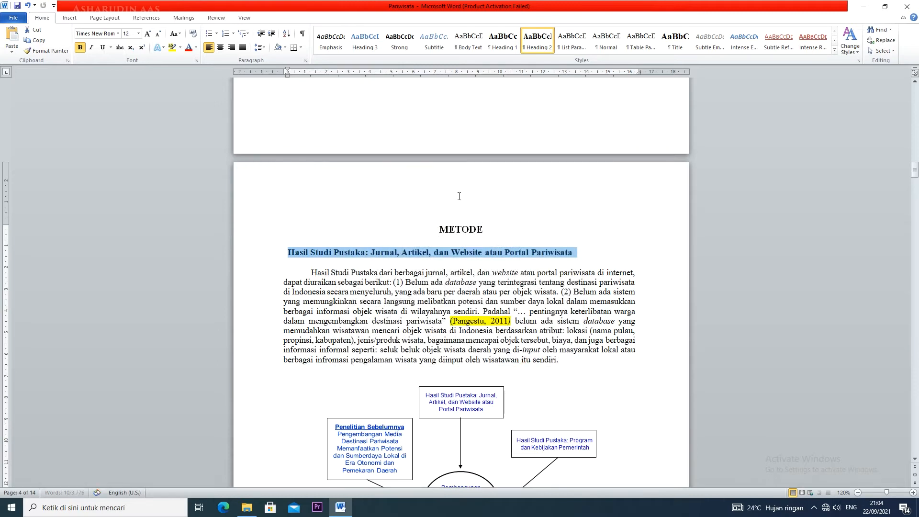
pyautogui.scroll(-9, 459, 196)
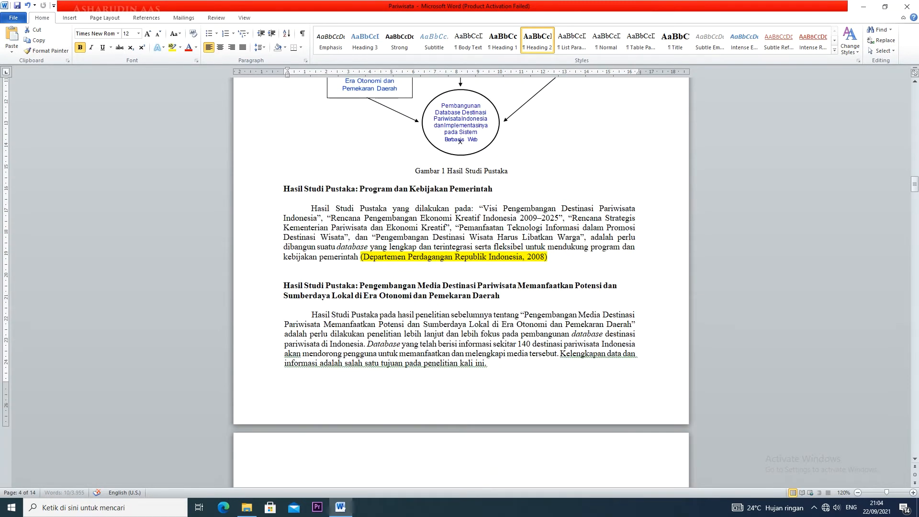
pyautogui.click(278, 187)
pyautogui.click(537, 38)
pyautogui.scroll(-2, 281, 301)
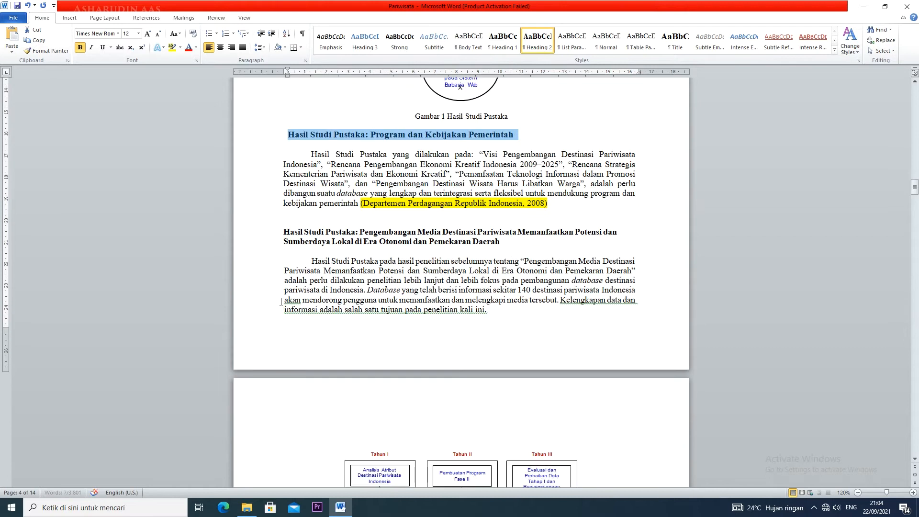
pyautogui.moveTo(284, 234); pyautogui.dragTo(519, 241)
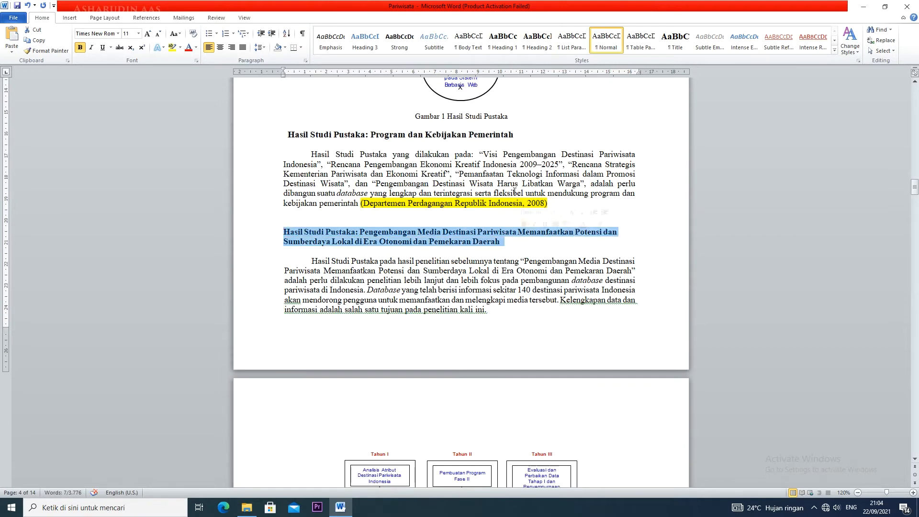
pyautogui.click(532, 41)
# Apply Heading 2 to the subheading "Tahapan Penelitian" below the Gambar 2 caption.
pyautogui.scroll(-17, 281, 204)
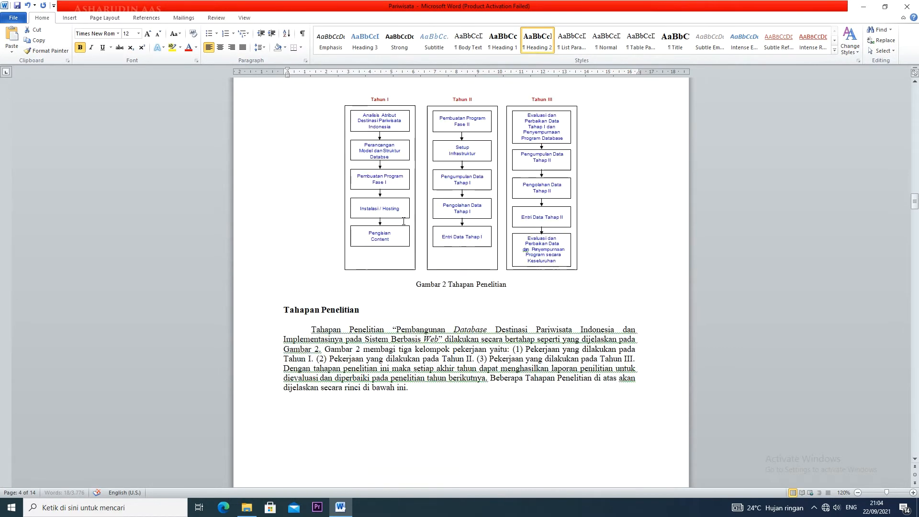
pyautogui.moveTo(281, 204); pyautogui.dragTo(381, 200)
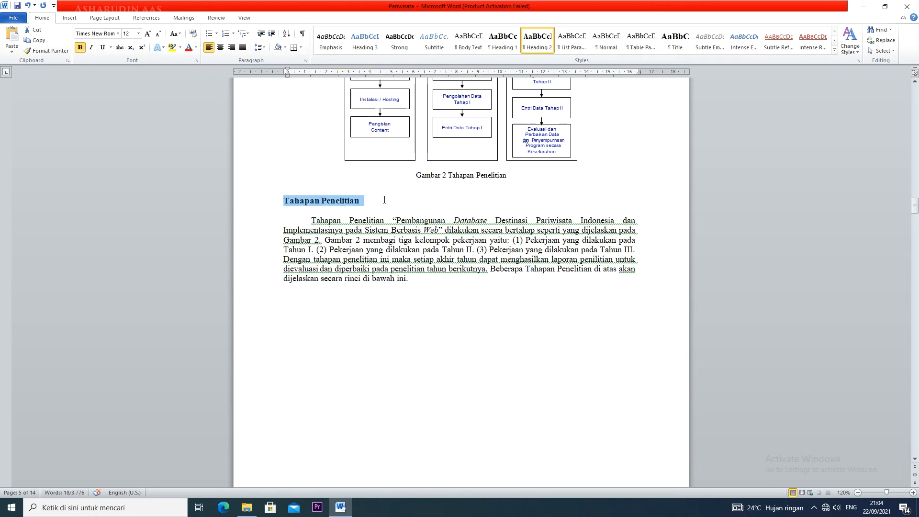
pyautogui.click(526, 43)
# Apply Heading 1 to the HASIL DAN PEMBAHASAN heading and Heading 2 to its subheading "Perancangan Model Database".
pyautogui.scroll(-15, 322, 281)
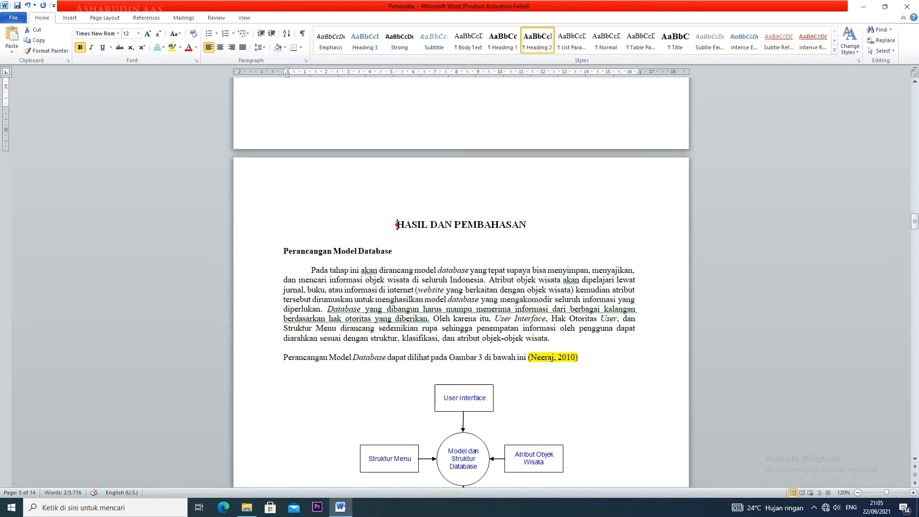
pyautogui.moveTo(397, 225); pyautogui.dragTo(530, 225)
pyautogui.click(502, 41)
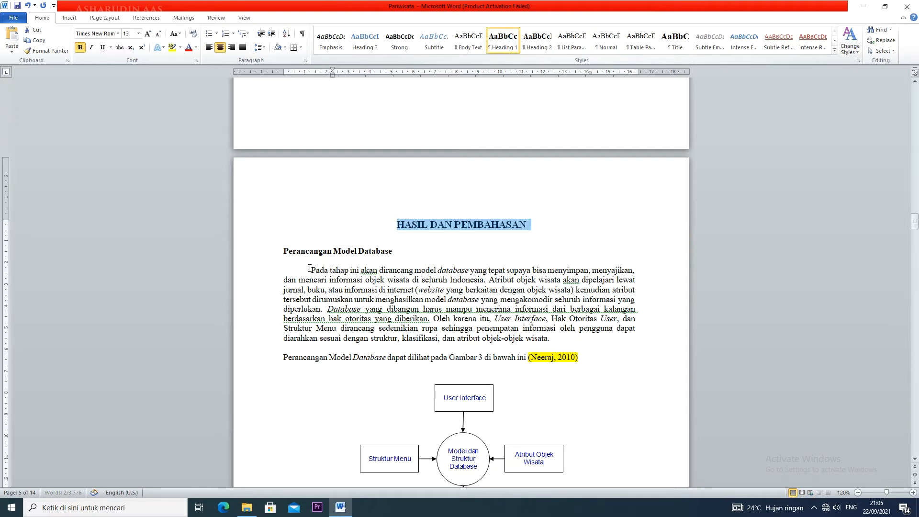
pyautogui.click(269, 252)
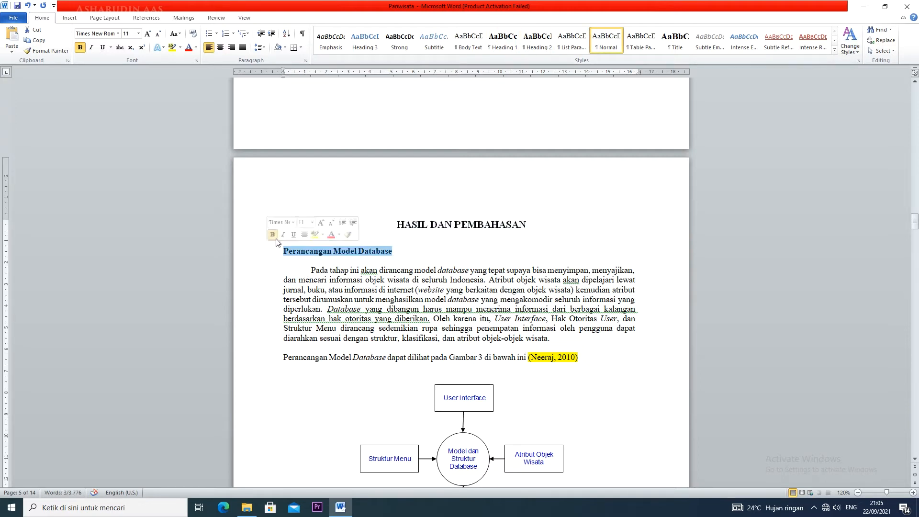
pyautogui.click(537, 42)
# Apply Heading 2 to the subheadings "Atribut Objek Wisata" and "Rancangan Database".
pyautogui.scroll(-5, 378, 333)
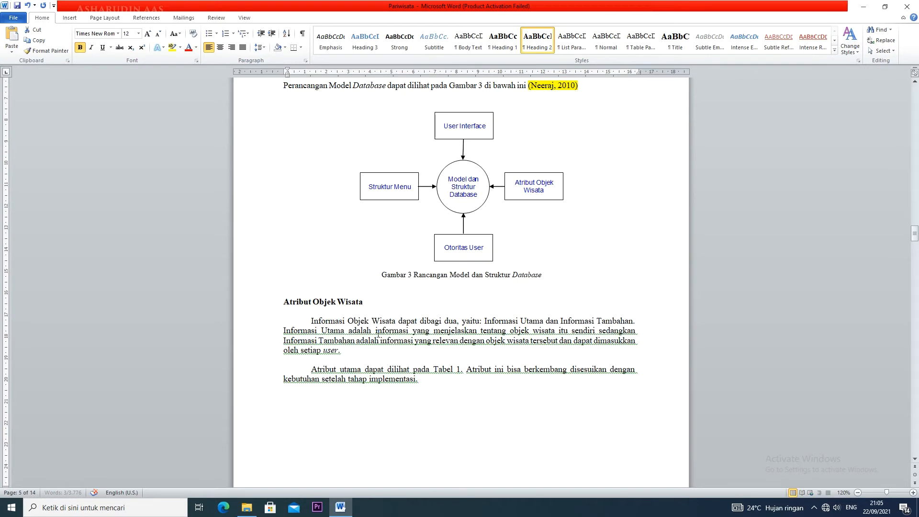
pyautogui.click(280, 303)
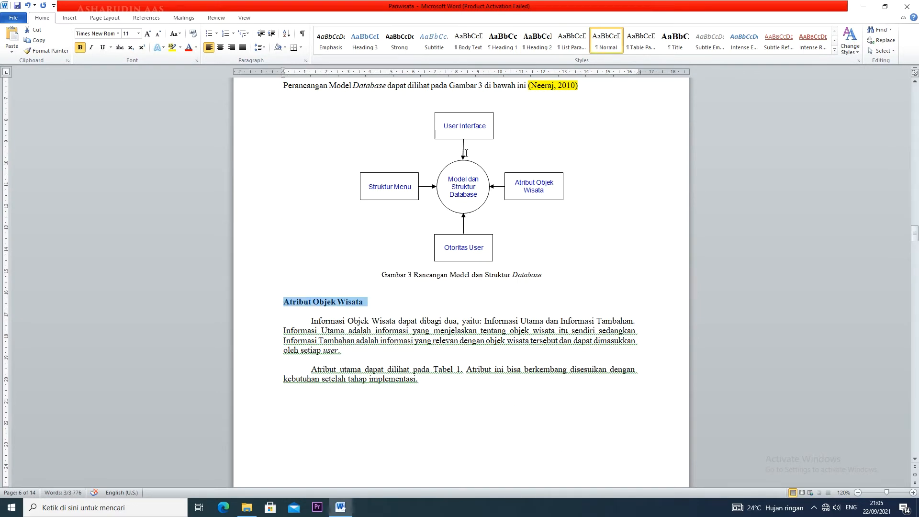
pyautogui.click(540, 43)
pyautogui.scroll(-15, 325, 407)
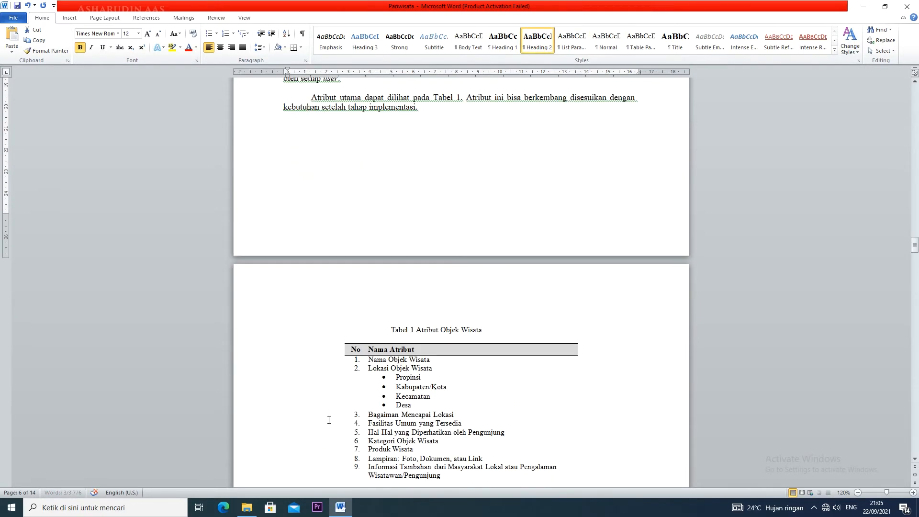
pyautogui.click(281, 259)
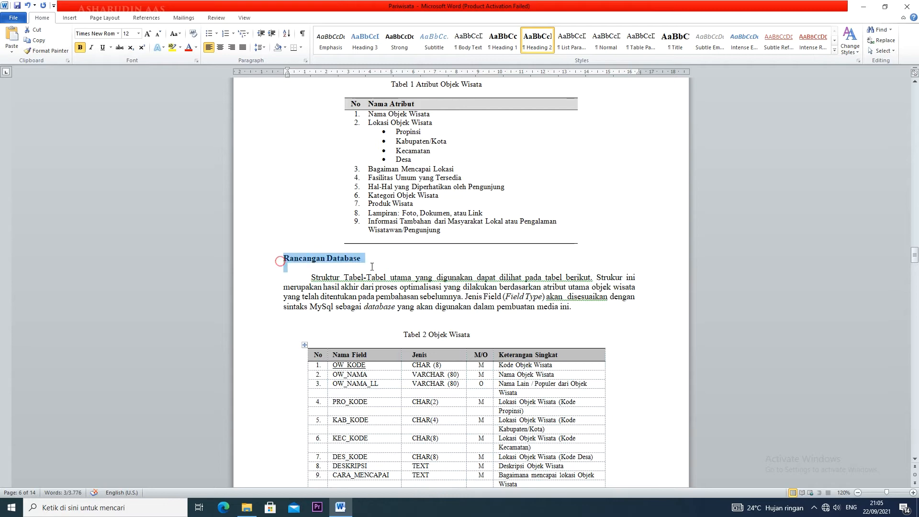
pyautogui.click(537, 43)
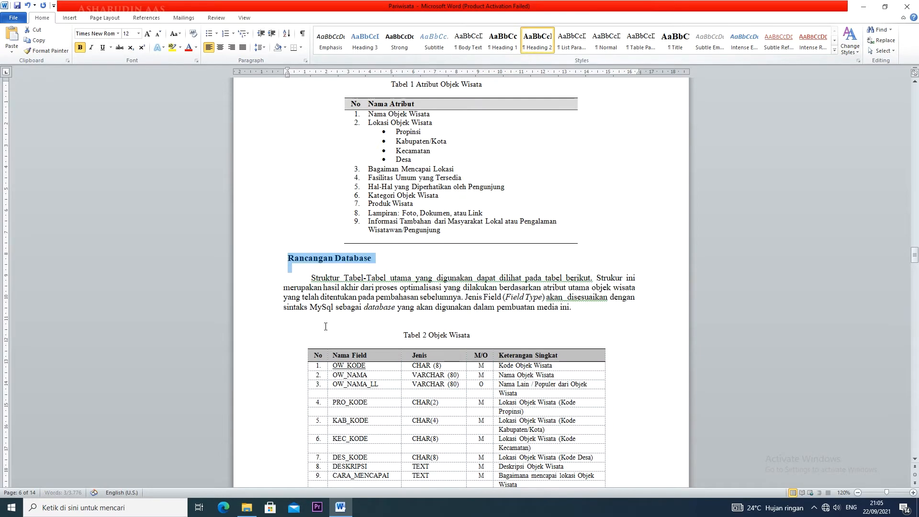
# Apply Heading 2 to the subheadings "Pembuatan Program berbasis Web" and "Instalasi dan Hosting" after Tabel 11.
pyautogui.scroll(-10, 306, 397)
pyautogui.scroll(-20, 305, 397)
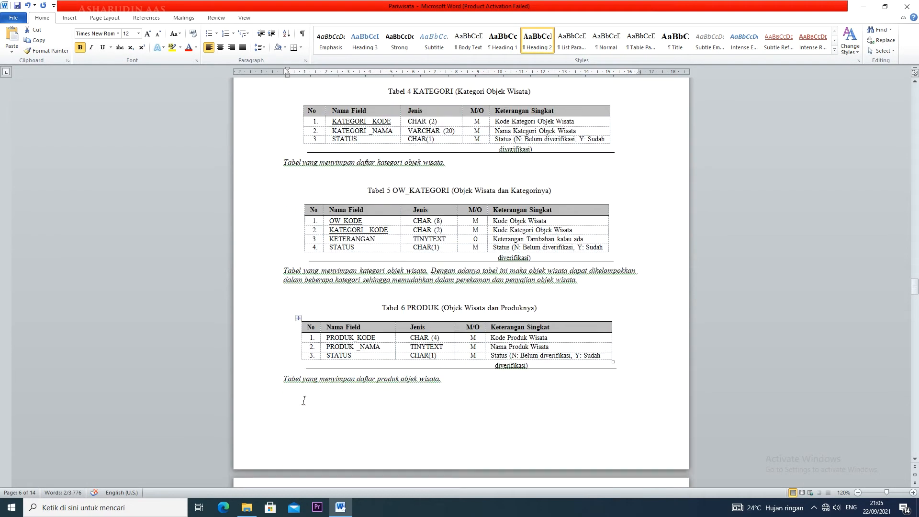
pyautogui.scroll(-15, 303, 398)
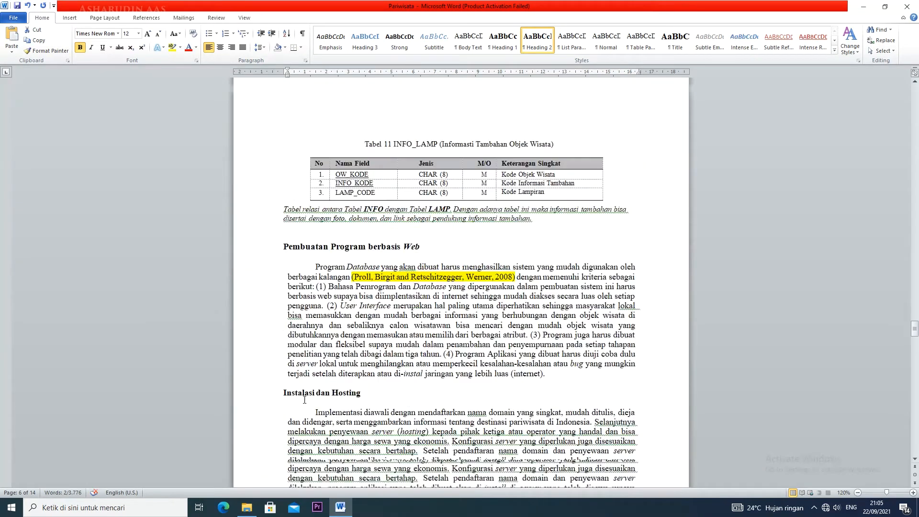
pyautogui.moveTo(279, 248); pyautogui.dragTo(424, 247)
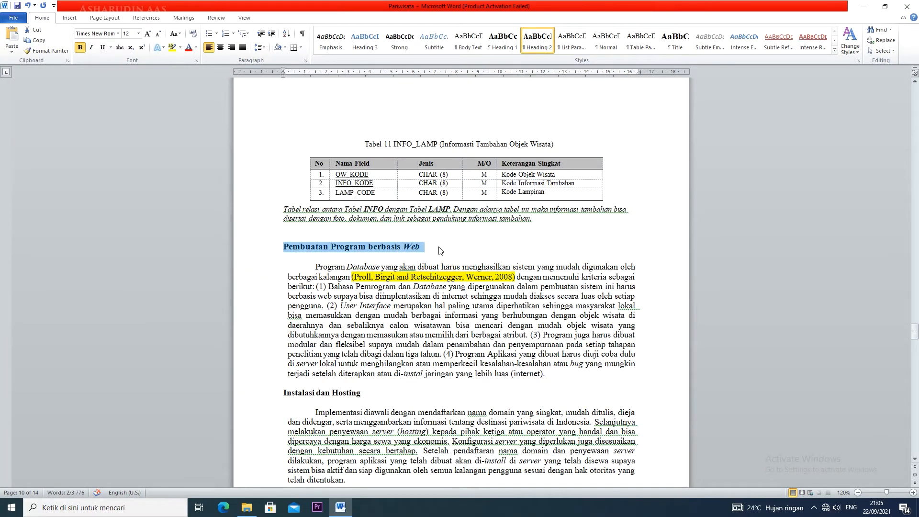
pyautogui.click(541, 42)
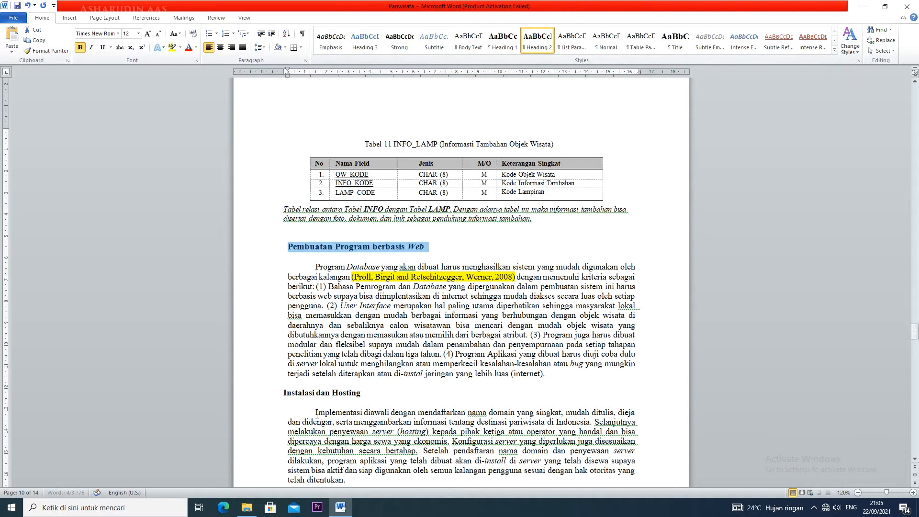
pyautogui.click(363, 399)
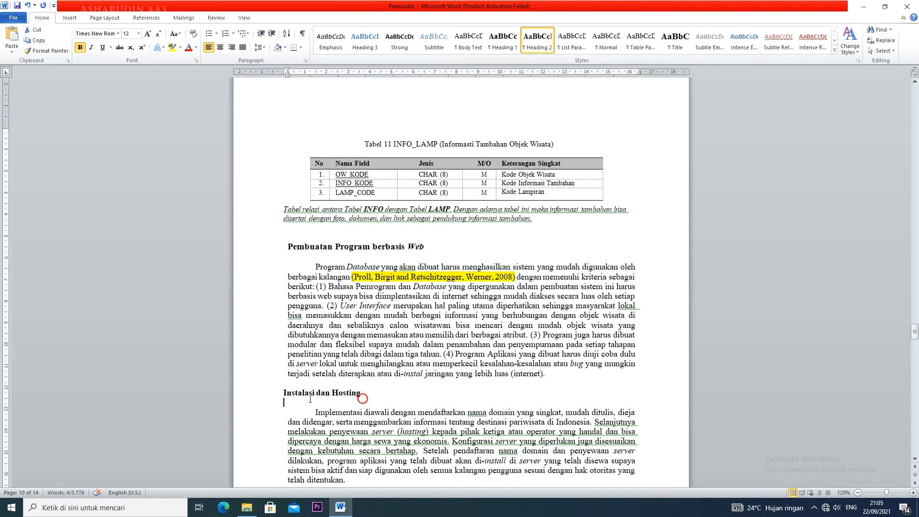
pyautogui.click(279, 396)
pyautogui.click(537, 41)
# Apply Heading 2 to the subheadings "Pengumpulan Data" and "Pengolahan dan Entri Data".
pyautogui.scroll(-10, 466, 293)
pyautogui.scroll(3, 342, 221)
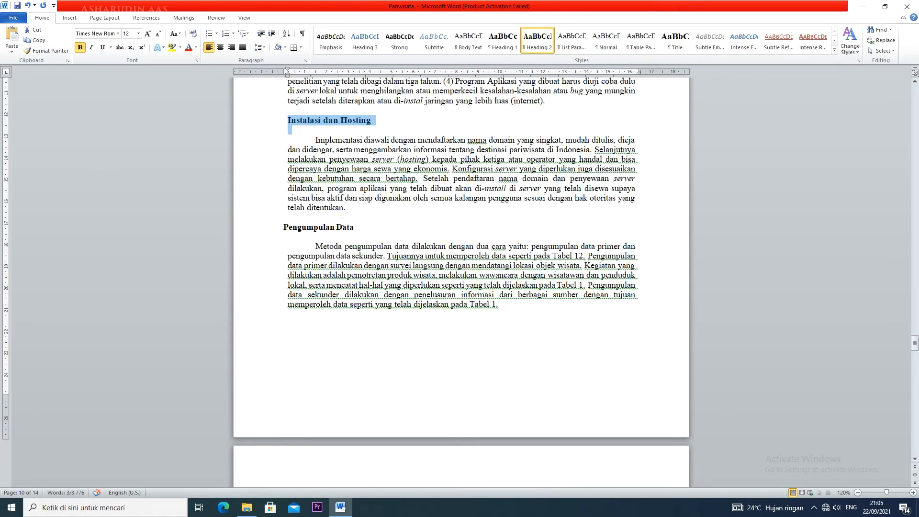
pyautogui.click(281, 228)
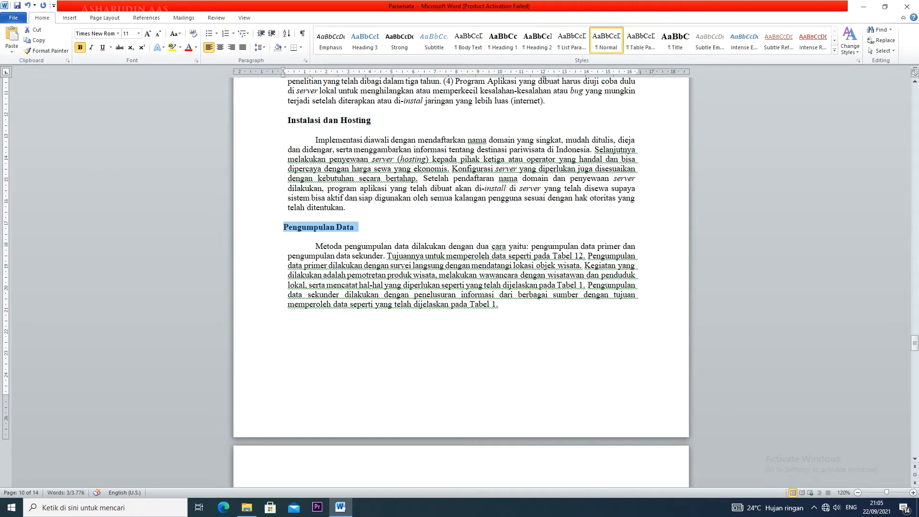
pyautogui.click(548, 47)
pyautogui.scroll(-10, 406, 337)
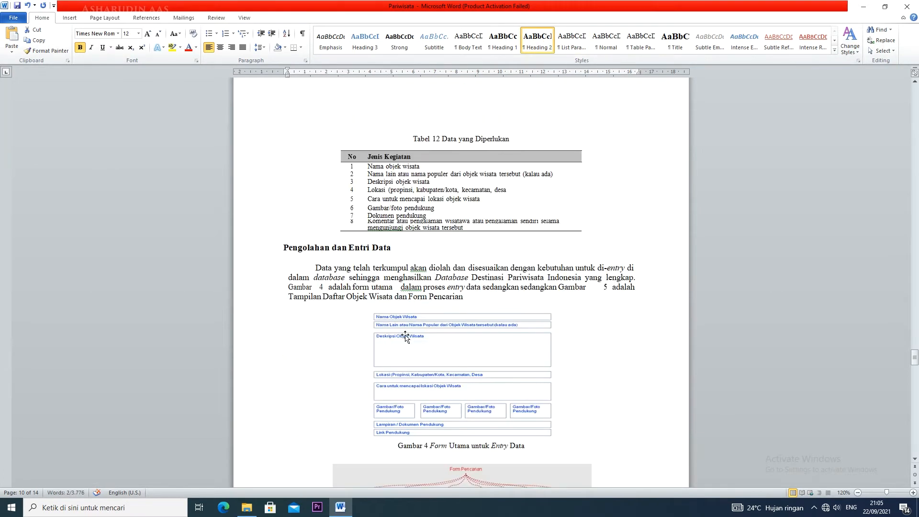
pyautogui.click(279, 248)
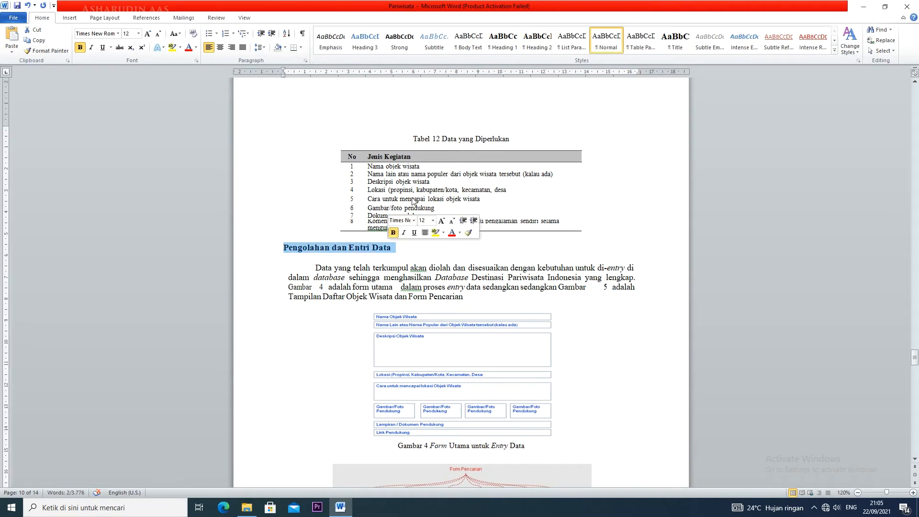
pyautogui.click(545, 43)
# Apply Heading 2 to the subheadings "Tampilan Informasi Pariwisata" and "Cara untuk mencapai lokasi objek wisata".
pyautogui.scroll(-10, 354, 316)
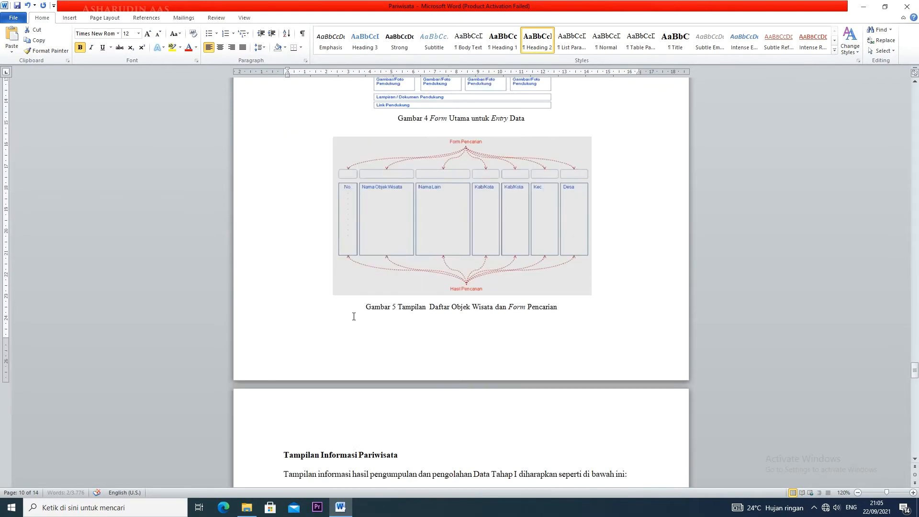
pyautogui.moveTo(285, 325); pyautogui.dragTo(422, 325)
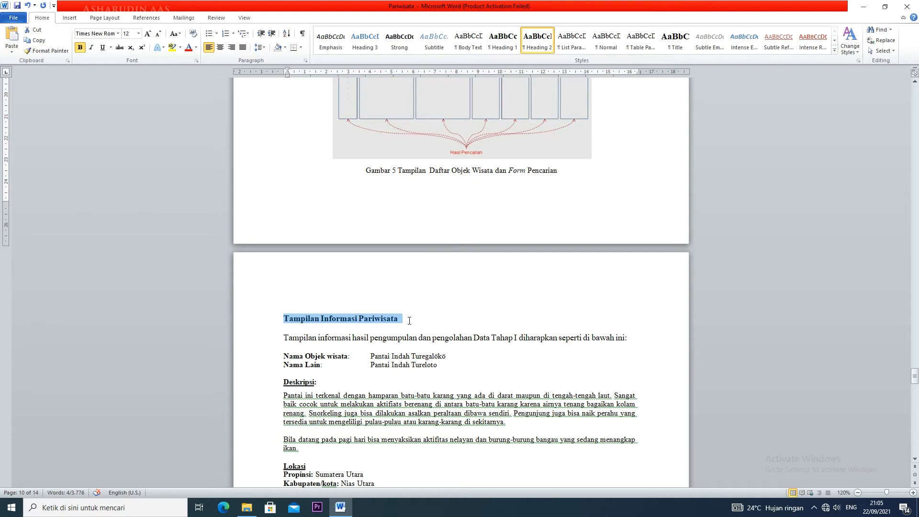
pyautogui.click(545, 44)
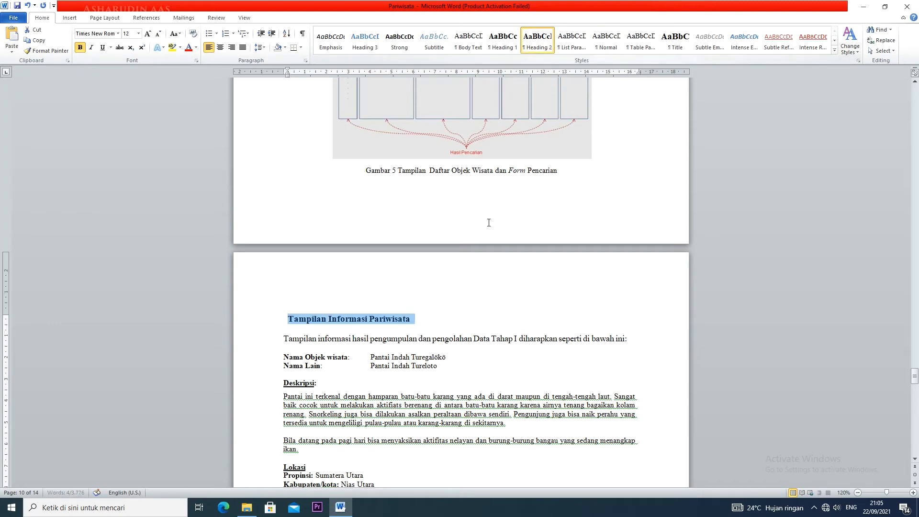
pyautogui.scroll(-10, 407, 356)
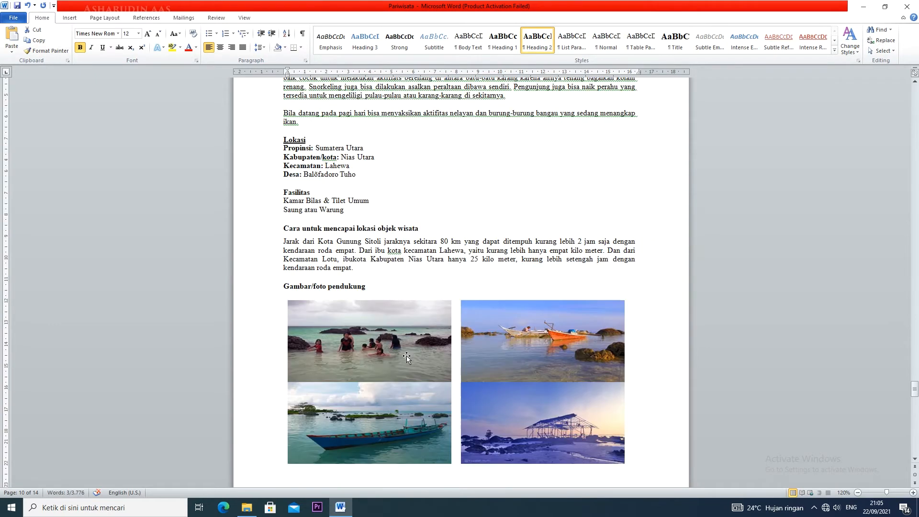
pyautogui.scroll(7, 406, 355)
pyautogui.scroll(-5, 406, 356)
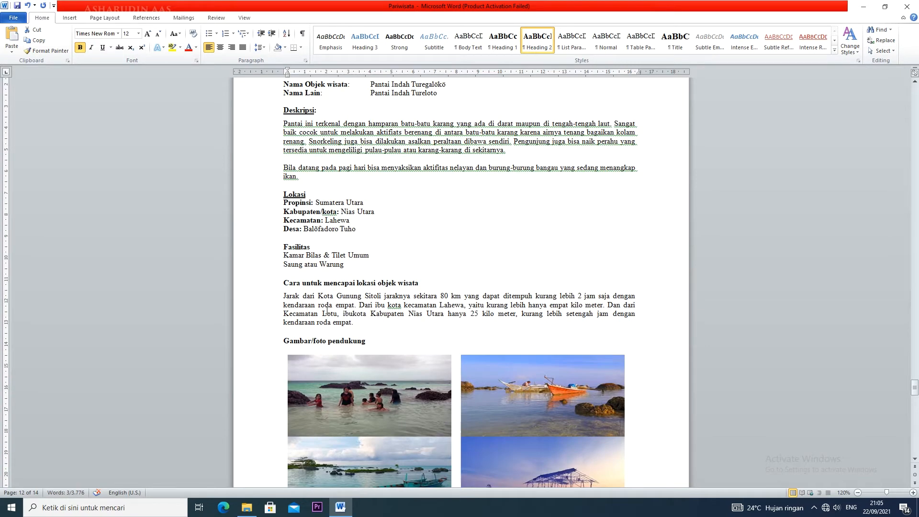
pyautogui.scroll(2, 327, 311)
pyautogui.moveTo(284, 338); pyautogui.dragTo(424, 338)
pyautogui.click(541, 39)
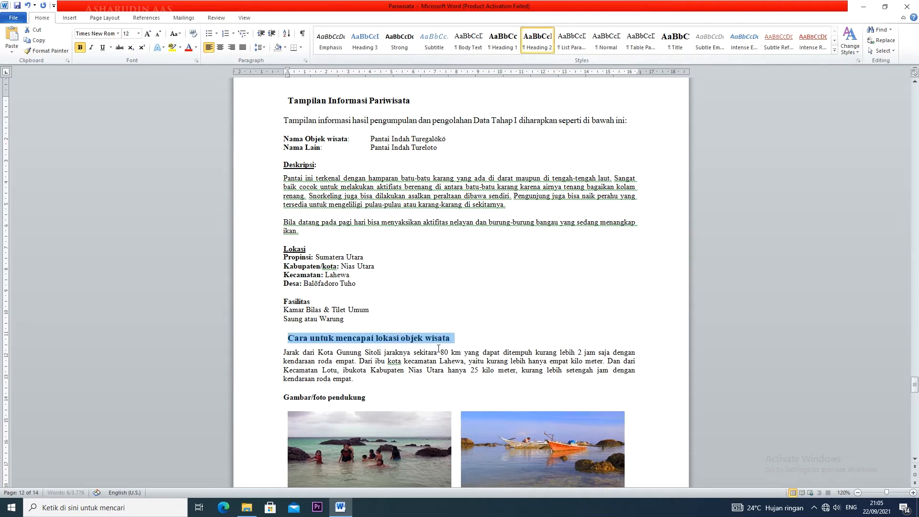
# Apply the Heading 1 style to the SIMPULAN heading.
pyautogui.scroll(-15, 437, 349)
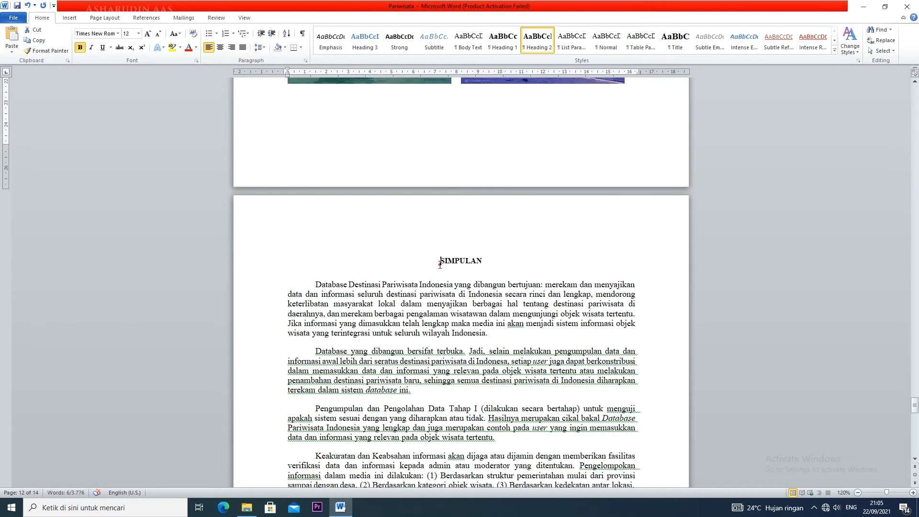
pyautogui.moveTo(440, 265); pyautogui.dragTo(492, 263)
pyautogui.click(536, 43)
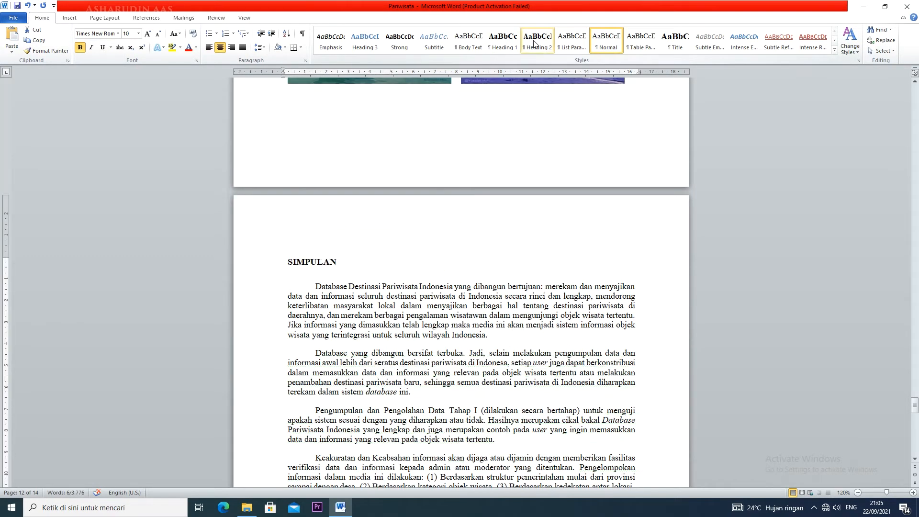
pyautogui.click(504, 47)
pyautogui.scroll(-15, 515, 436)
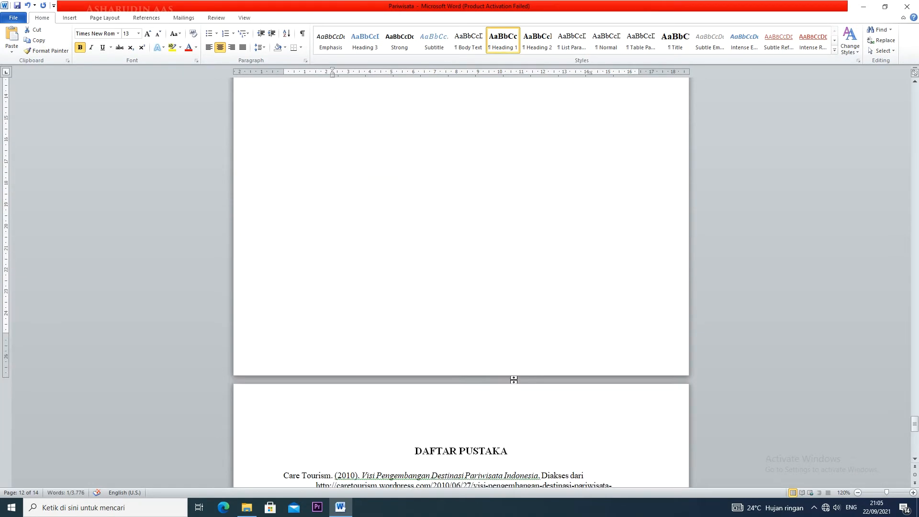
# Apply the Heading 1 style to the DAFTAR PUSTAKA heading.
pyautogui.moveTo(412, 234); pyautogui.dragTo(513, 237)
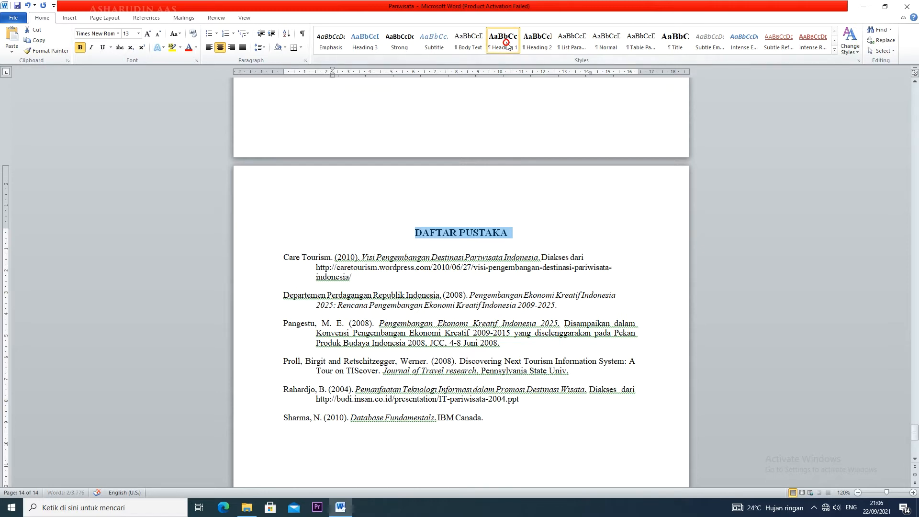
pyautogui.click(539, 247)
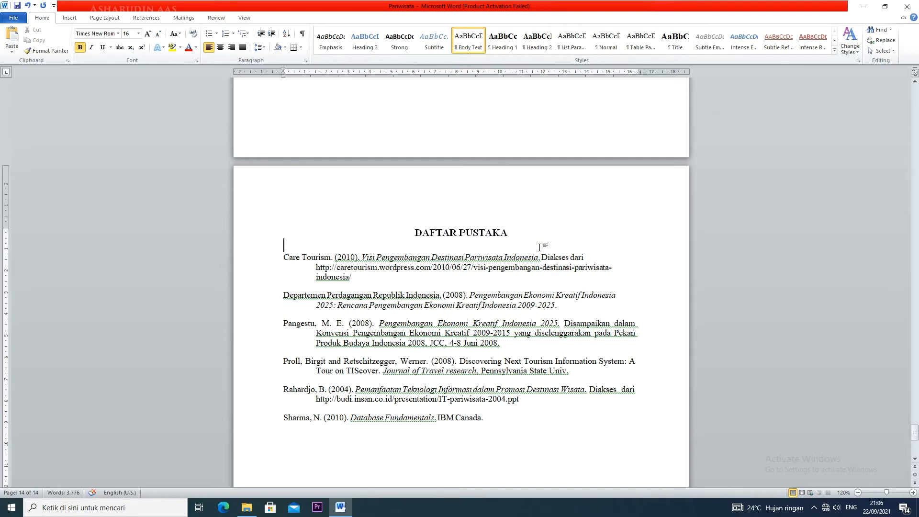
# Insert an Automatic Table 2 table of contents on the empty line above the PENDAHULUAN heading.
pyautogui.scroll(6, 539, 247)
pyautogui.moveTo(915, 422); pyautogui.dragTo(916, 102)
pyautogui.scroll(-15, 504, 445)
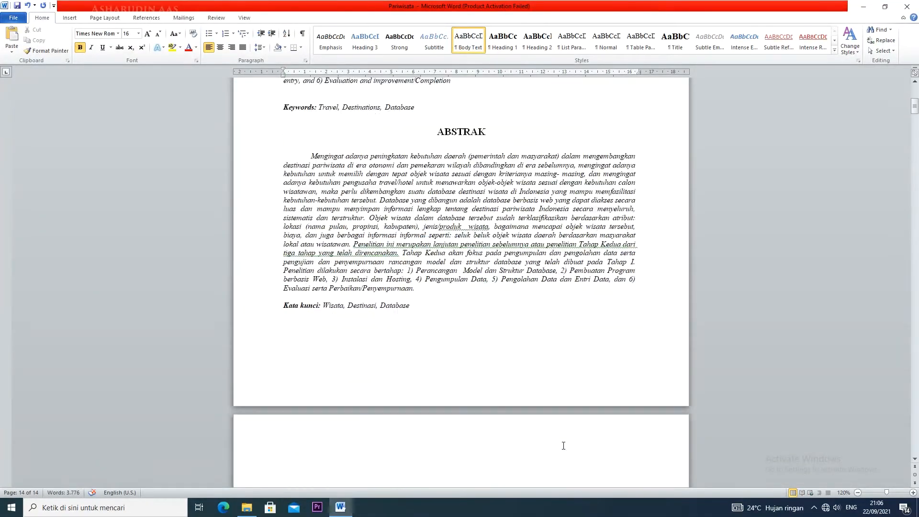
pyautogui.click(449, 200)
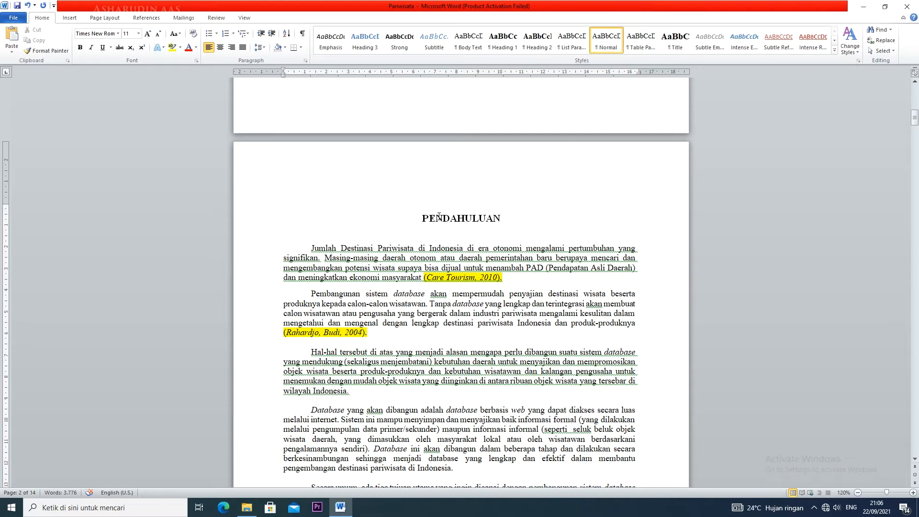
pyautogui.click(154, 20)
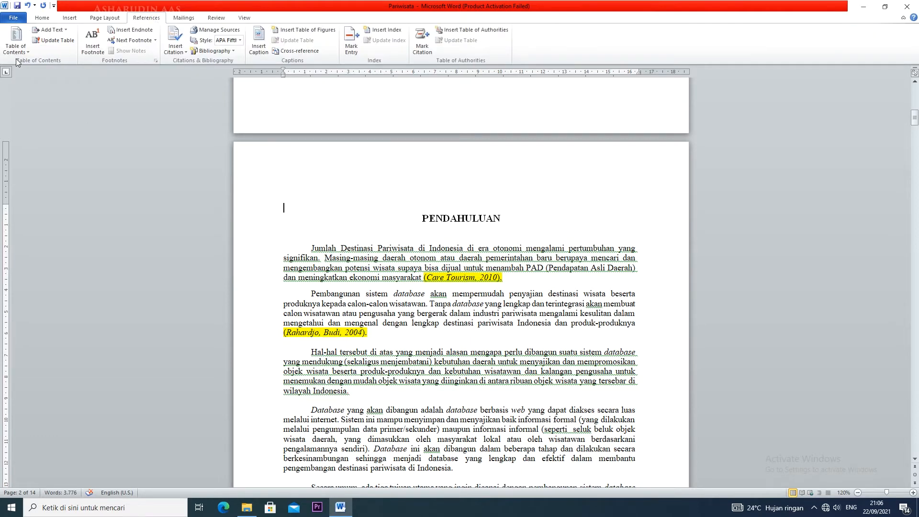
pyautogui.click(27, 52)
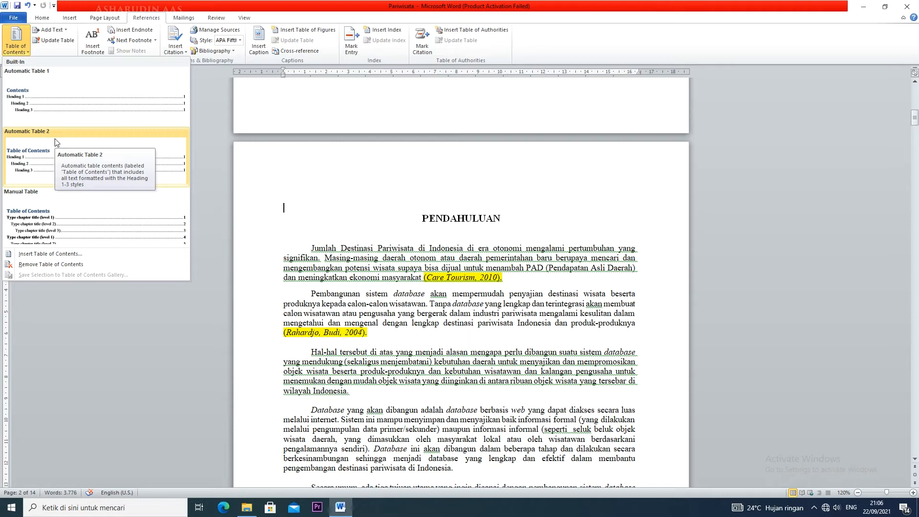
pyautogui.click(56, 142)
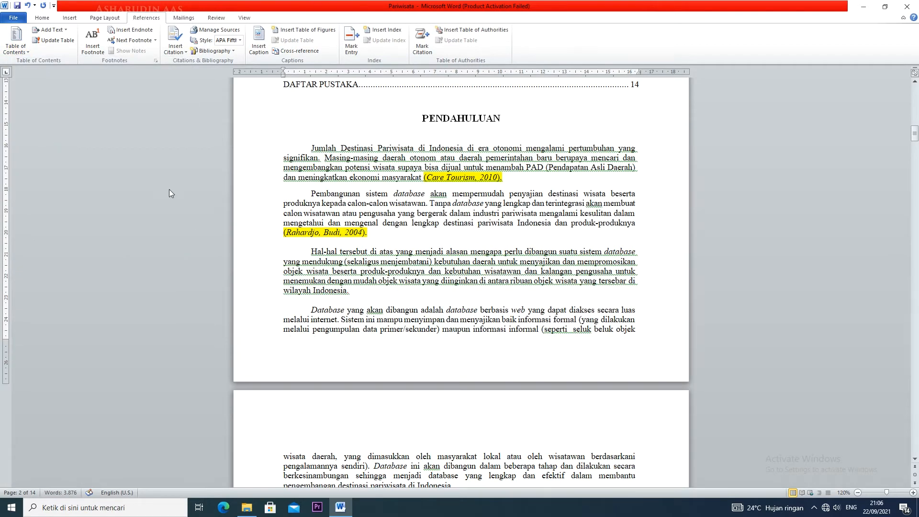
pyautogui.scroll(5, 313, 212)
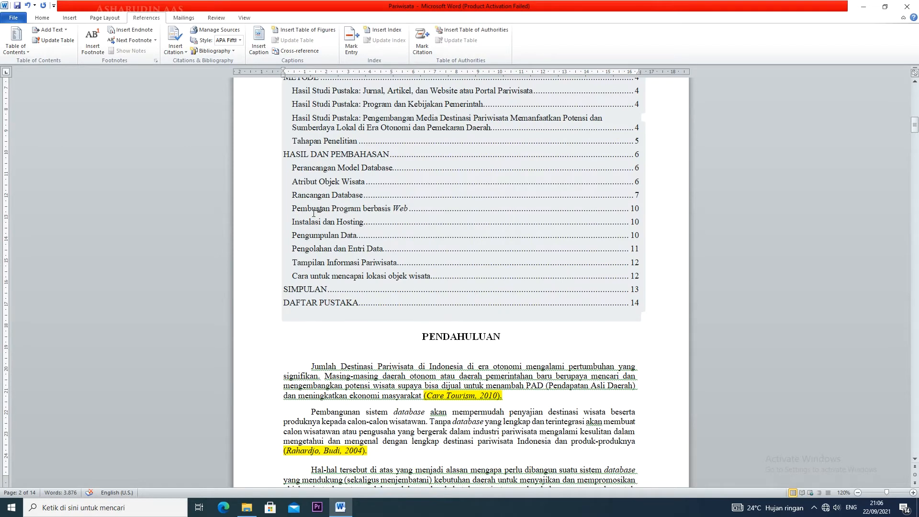
pyautogui.scroll(4, 314, 212)
pyautogui.scroll(-1, 416, 214)
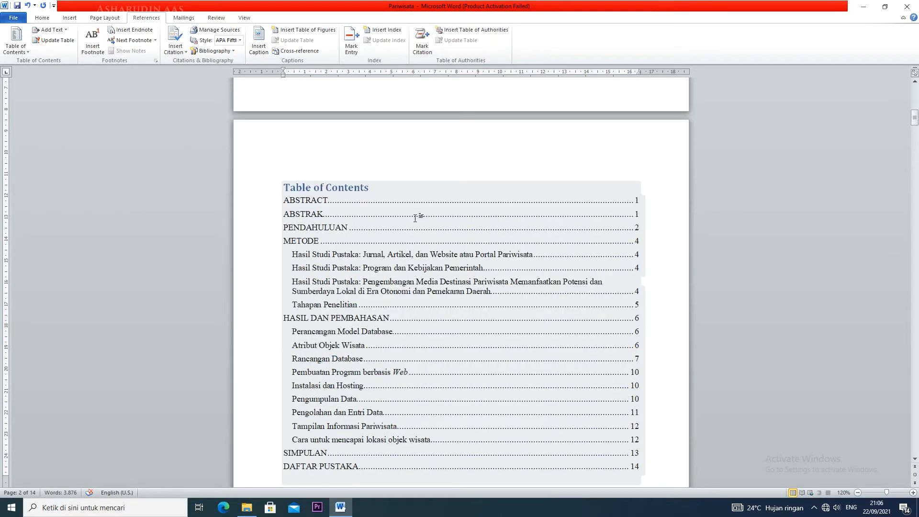
pyautogui.click(339, 189)
pyautogui.click(532, 153)
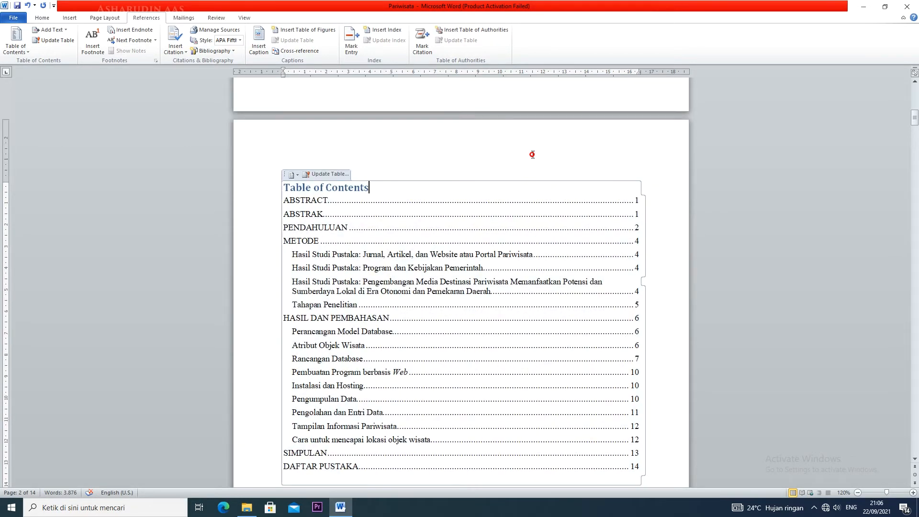
# Add blank lines before the PENDAHULUAN heading until it moves onto the page after the table of contents.
pyautogui.scroll(-3, 531, 154)
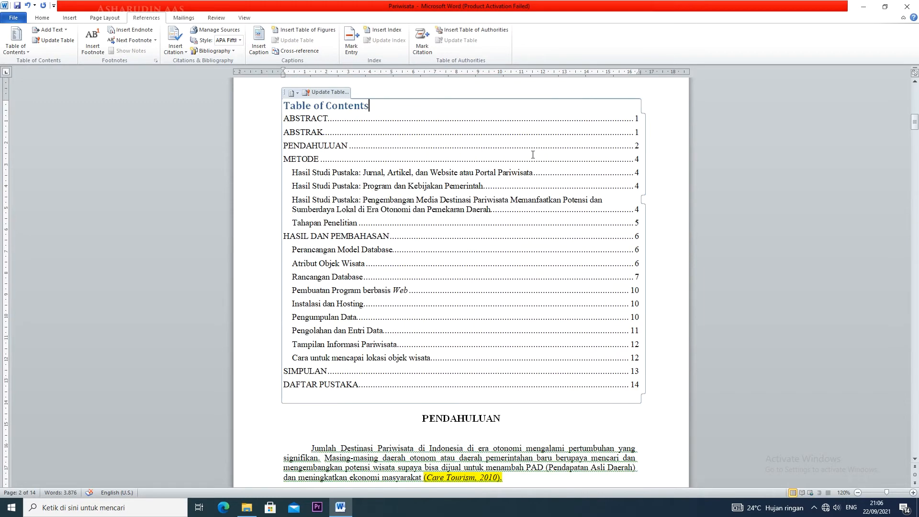
pyautogui.scroll(-8, 532, 155)
pyautogui.click(422, 201)
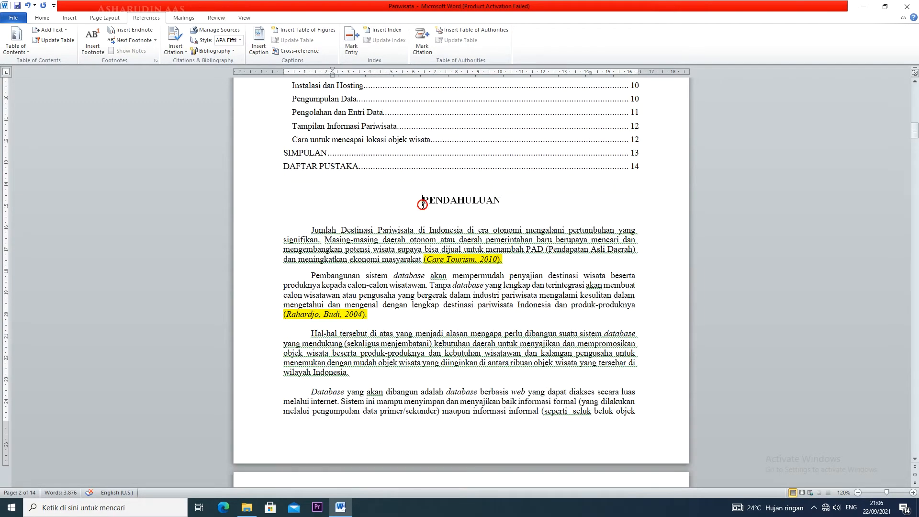
pyautogui.press('Return')
pyautogui.press('Return')
pyautogui.press('Return')
pyautogui.press('Return')
pyautogui.press('Return')
pyautogui.press('Return')
pyautogui.press('Return')
pyautogui.press('Return')
pyautogui.press('Return')
pyautogui.press('Return')
pyautogui.press('Return')
pyautogui.press('Return')
pyautogui.press('Return')
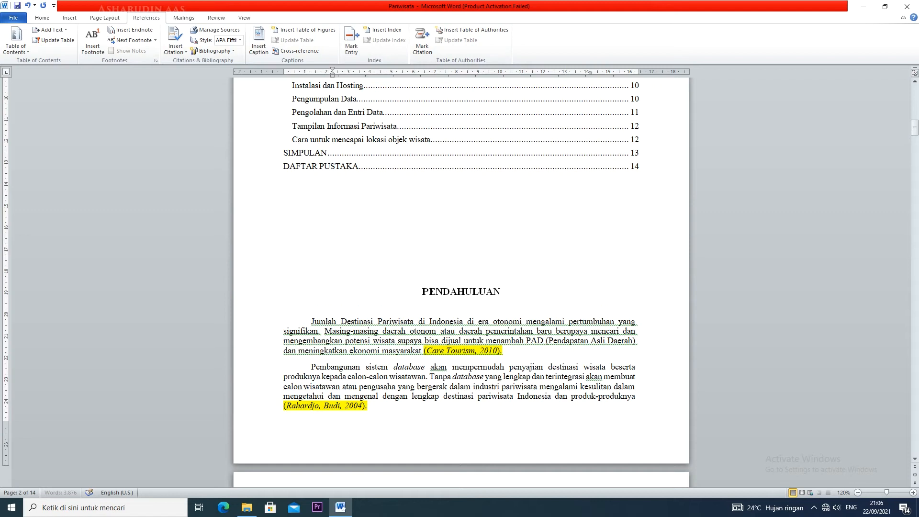
pyautogui.press('Return')
pyautogui.press('Return')
pyautogui.press('Return')
pyautogui.press('Return')
pyautogui.press('Return')
pyautogui.press('Return')
pyautogui.press('Return')
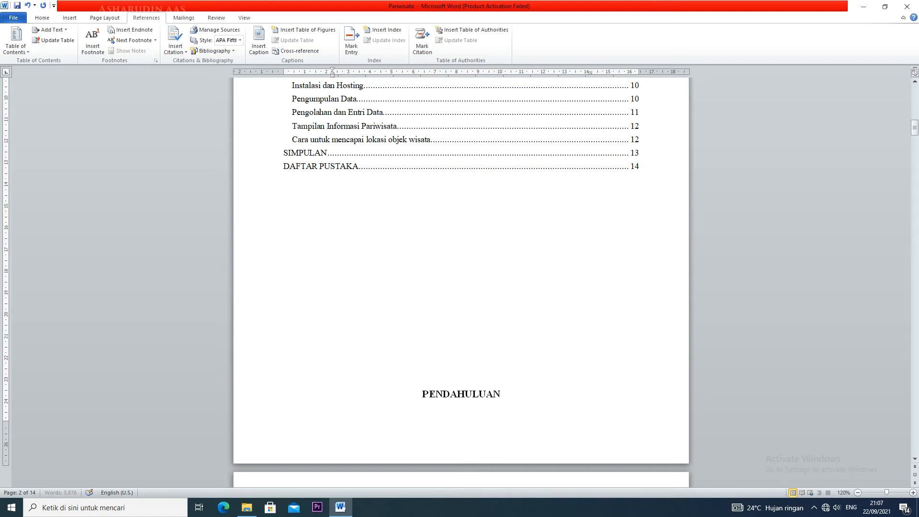
# Replace the title of the table of contents with "DAFTAR ISI".
pyautogui.scroll(10, 460, 282)
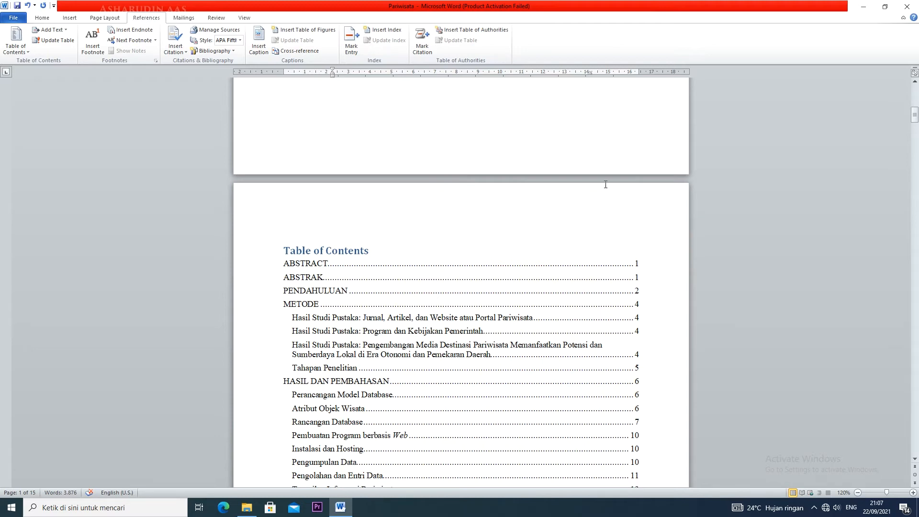
pyautogui.click(292, 248)
pyautogui.moveTo(371, 251); pyautogui.dragTo(280, 253)
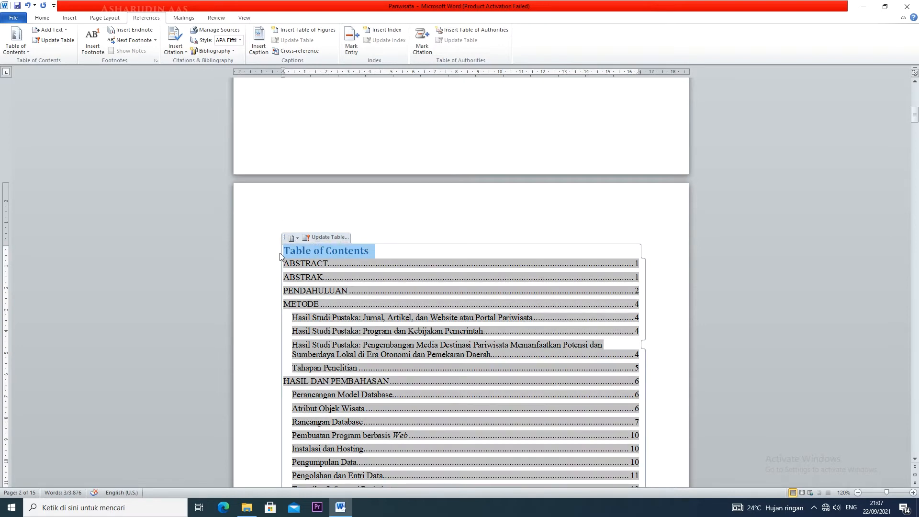
pyautogui.write('DAT')
pyautogui.press('BackSpace')
pyautogui.write('FTAR')
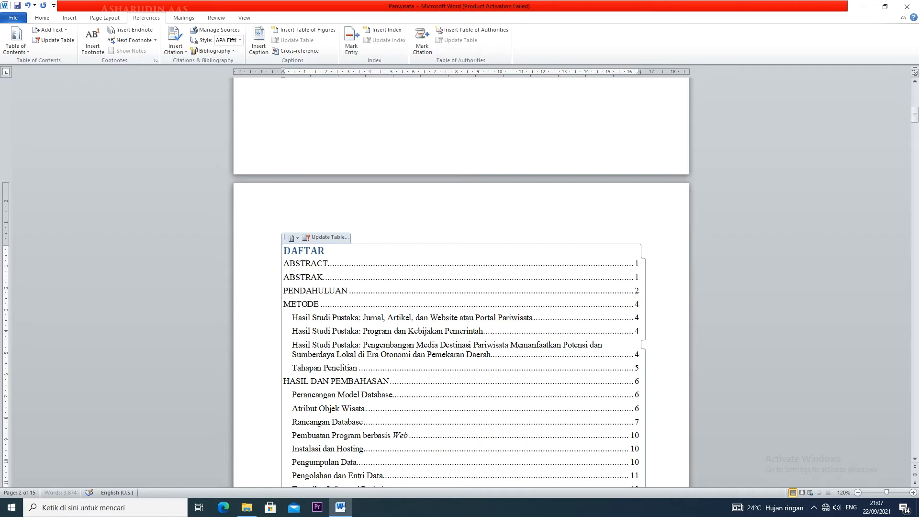
pyautogui.write(' ISI')
# Color the DAFTAR ISI title black and center it.
pyautogui.tripleClick(296, 250)
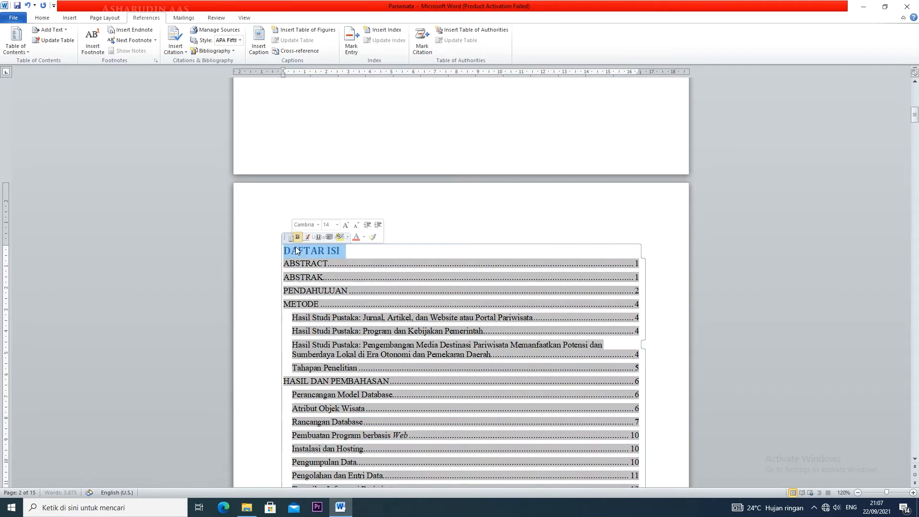
pyautogui.click(365, 237)
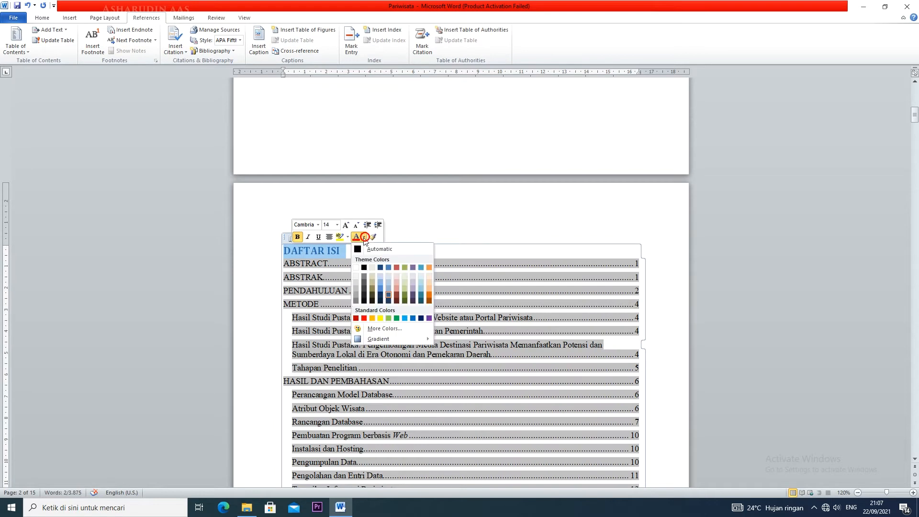
pyautogui.click(364, 267)
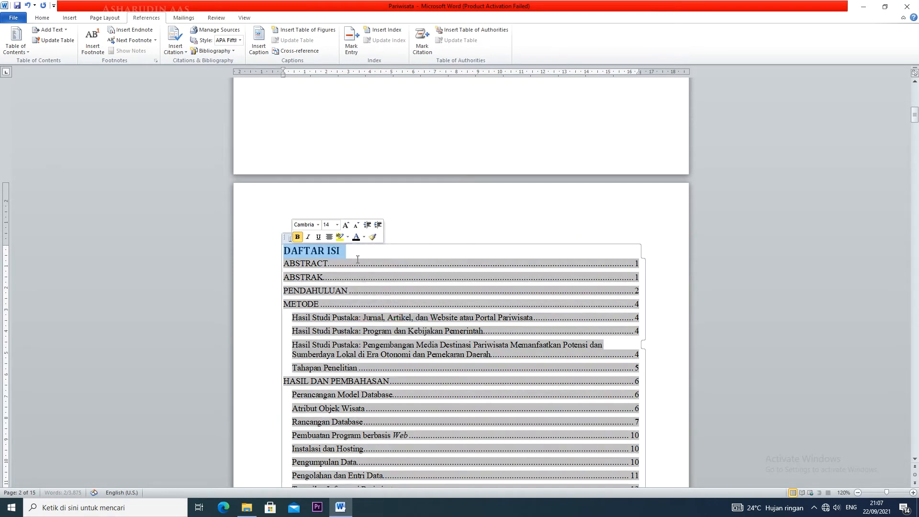
pyautogui.click(329, 237)
pyautogui.click(390, 251)
pyautogui.click(525, 247)
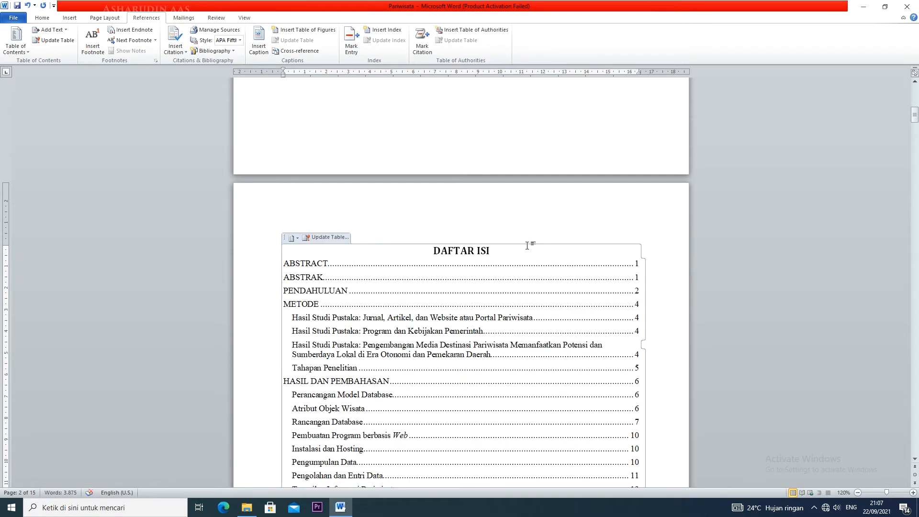
# Review the entries and page numbers in the table of contents from beginning to end.
pyautogui.scroll(-3, 527, 245)
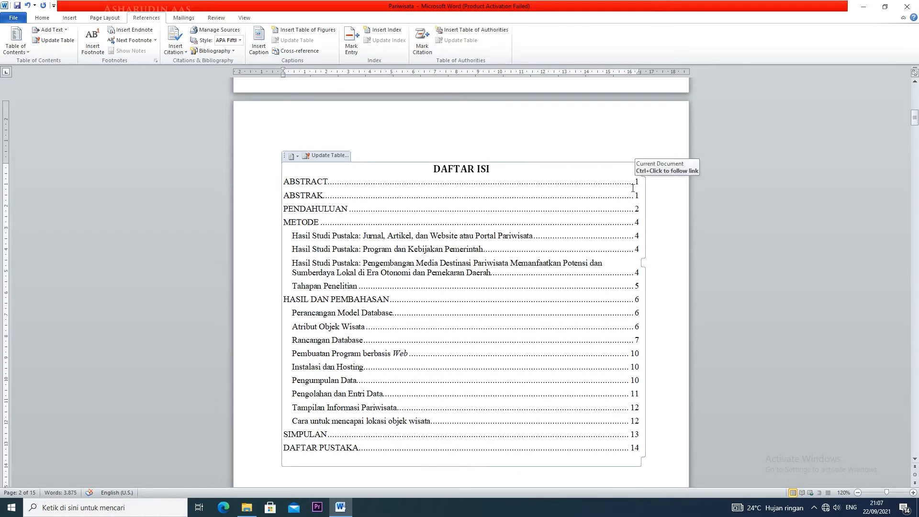
pyautogui.scroll(-6, 632, 188)
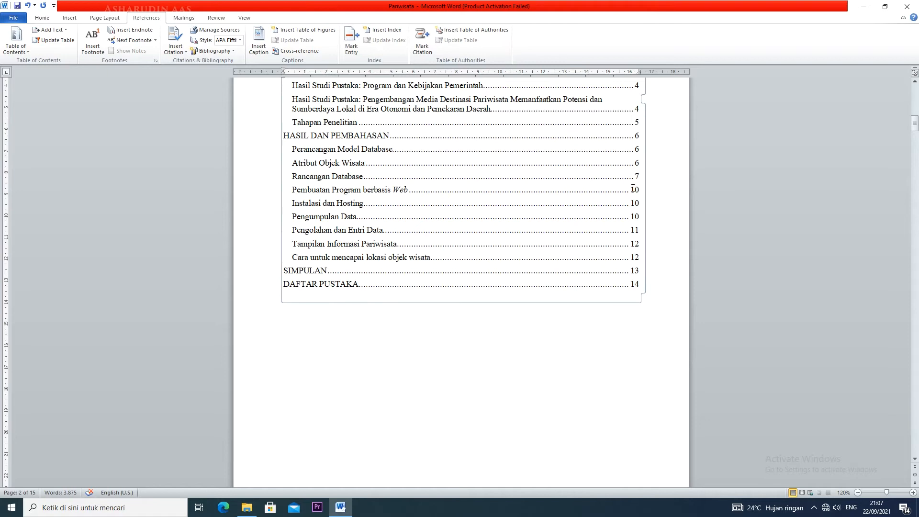
pyautogui.scroll(-5, 632, 188)
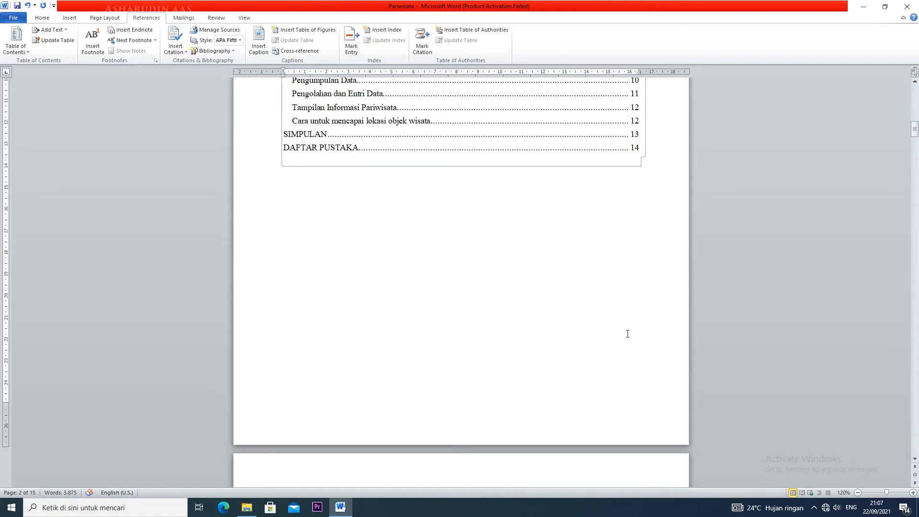
pyautogui.scroll(13, 628, 332)
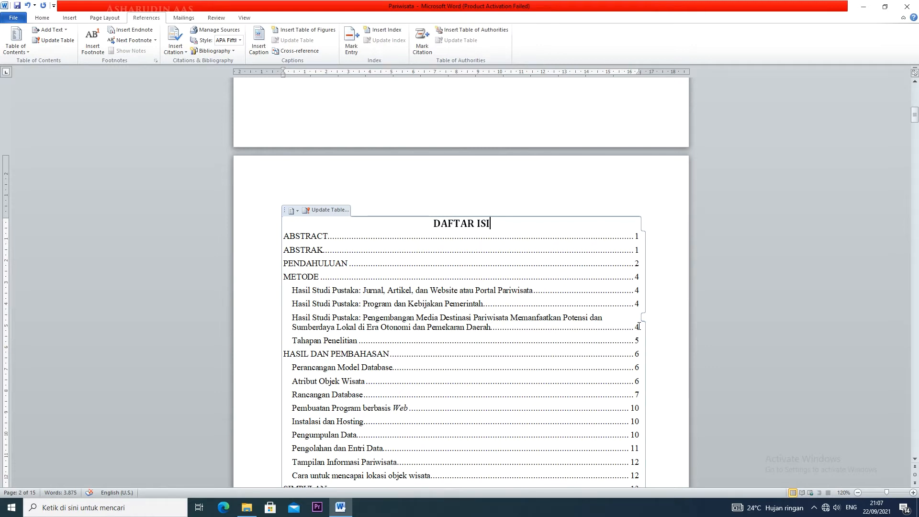
pyautogui.scroll(-3, 619, 347)
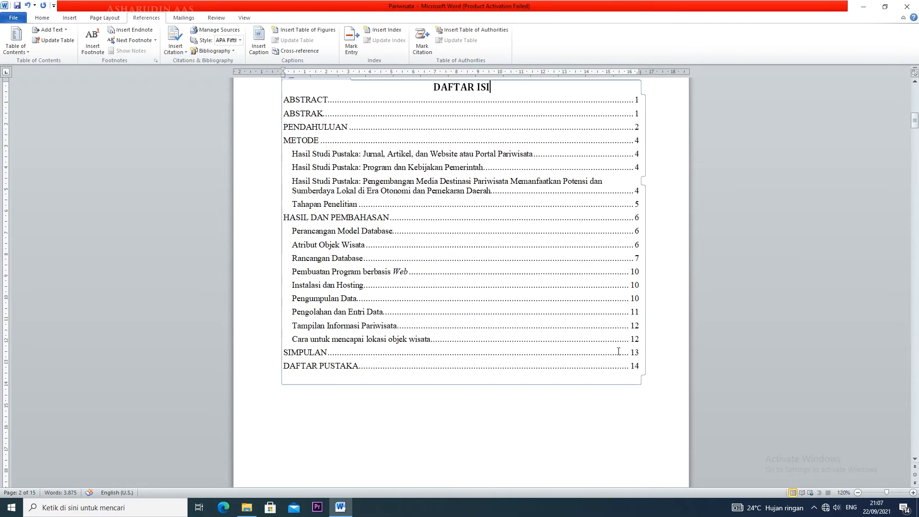
pyautogui.scroll(-2, 618, 350)
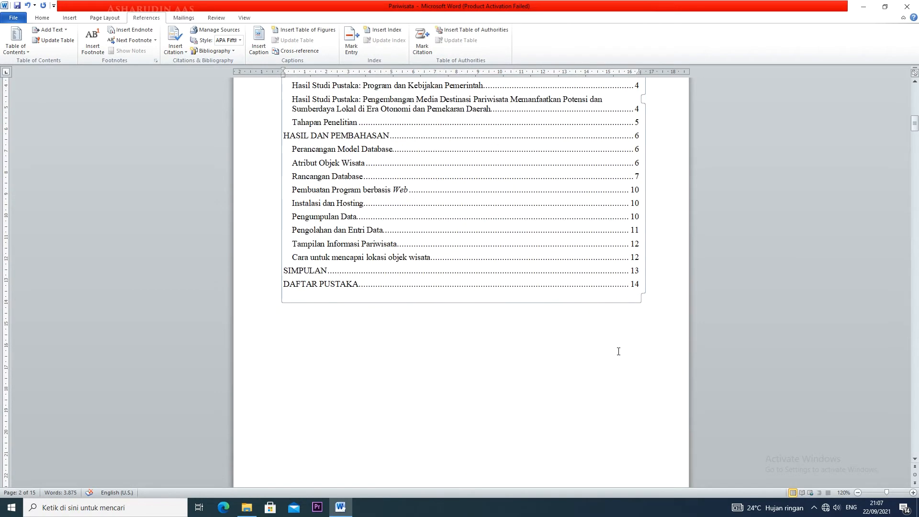
pyautogui.scroll(3, 618, 352)
pyautogui.scroll(3, 618, 351)
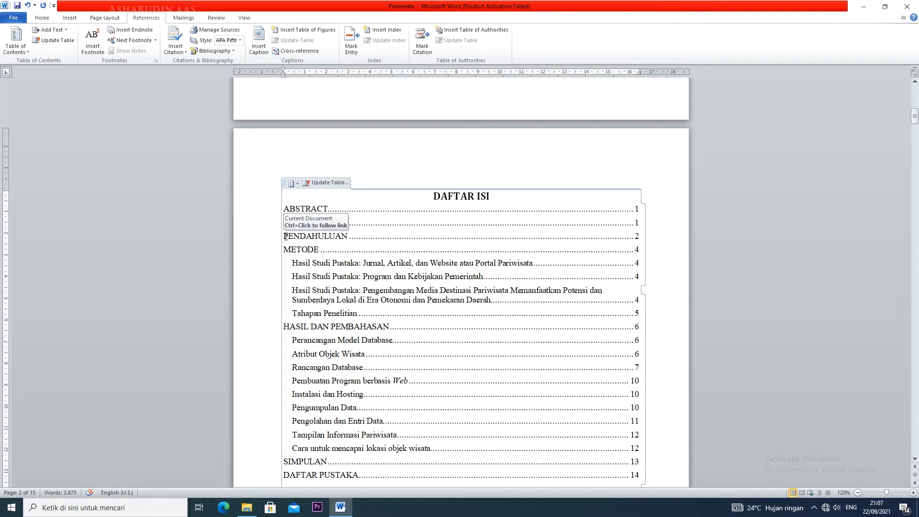
# Insert "BAB 1" before PENDAHULUAN in the chapter heading.
pyautogui.scroll(-10, 344, 301)
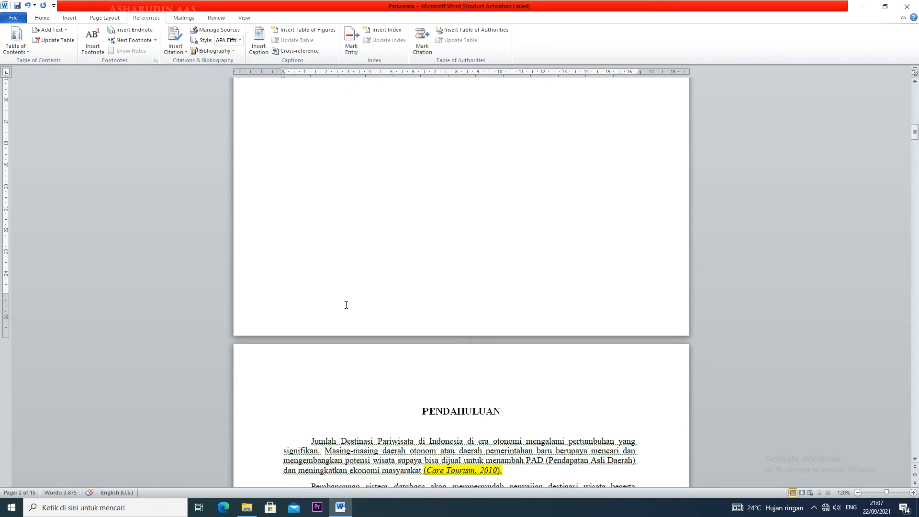
pyautogui.click(422, 247)
pyautogui.write('BAB ')
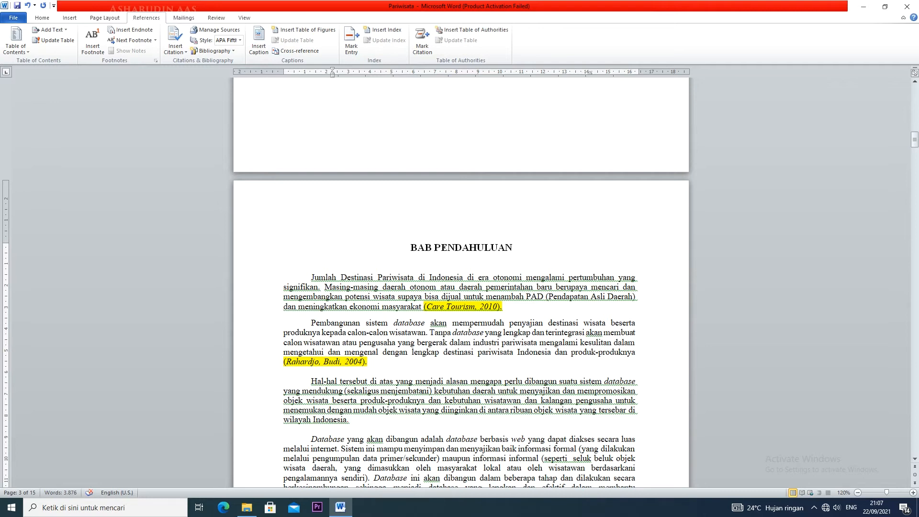
pyautogui.write('1')
pyautogui.click(545, 257)
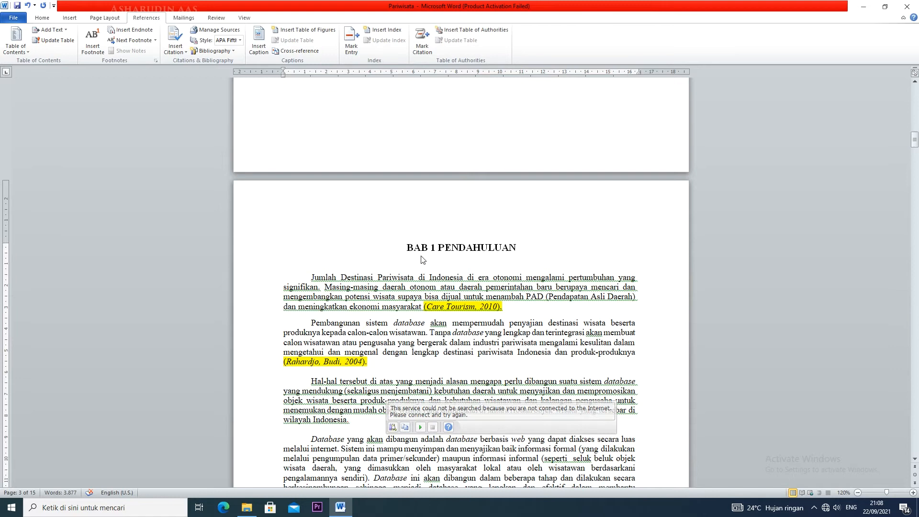
pyautogui.moveTo(410, 250)
pyautogui.moveTo(410, 250); pyautogui.dragTo(444, 249)
pyautogui.click(525, 259)
# Update the entire DAFTAR ISI table of contents so it includes the changed heading text and page numbers.
pyautogui.scroll(3, 498, 269)
pyautogui.scroll(9, 498, 269)
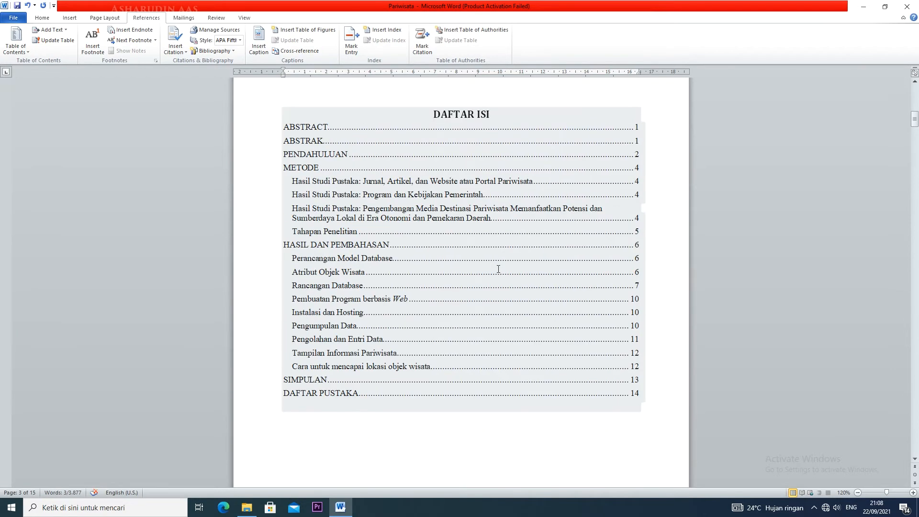
pyautogui.scroll(3, 495, 254)
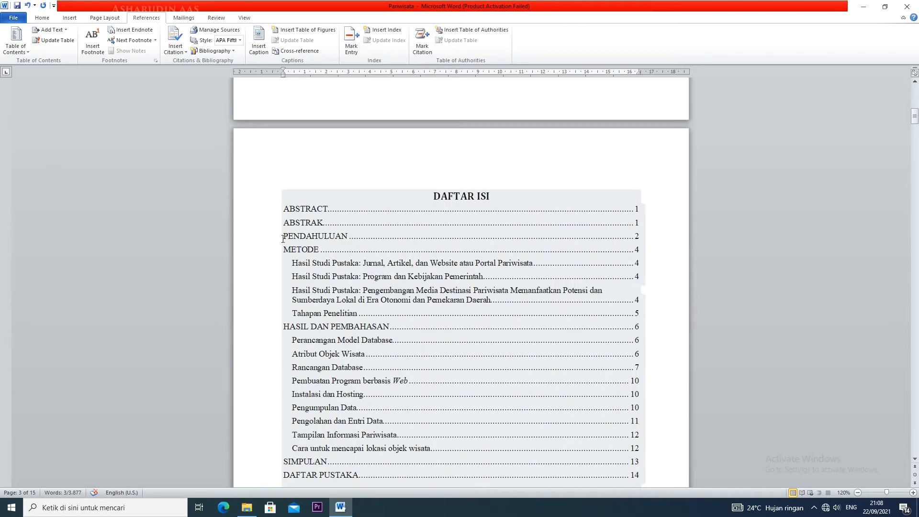
pyautogui.click(336, 203)
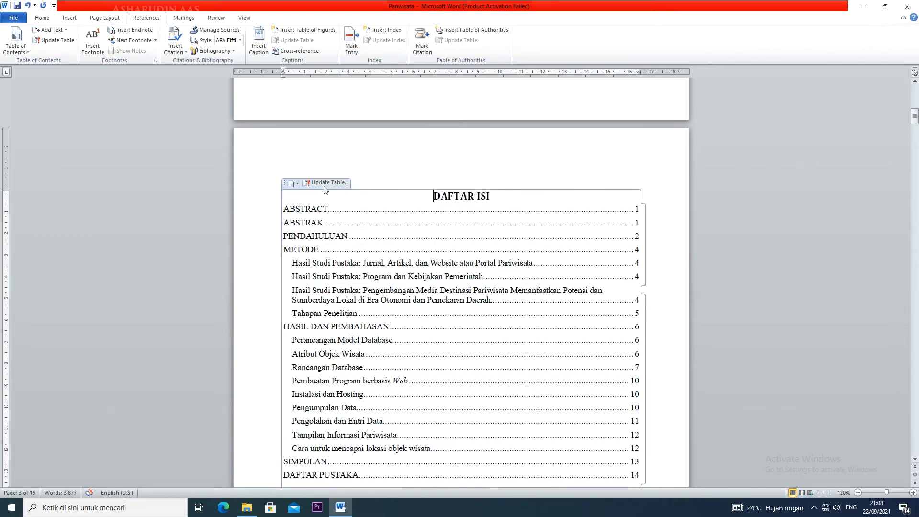
pyautogui.click(324, 185)
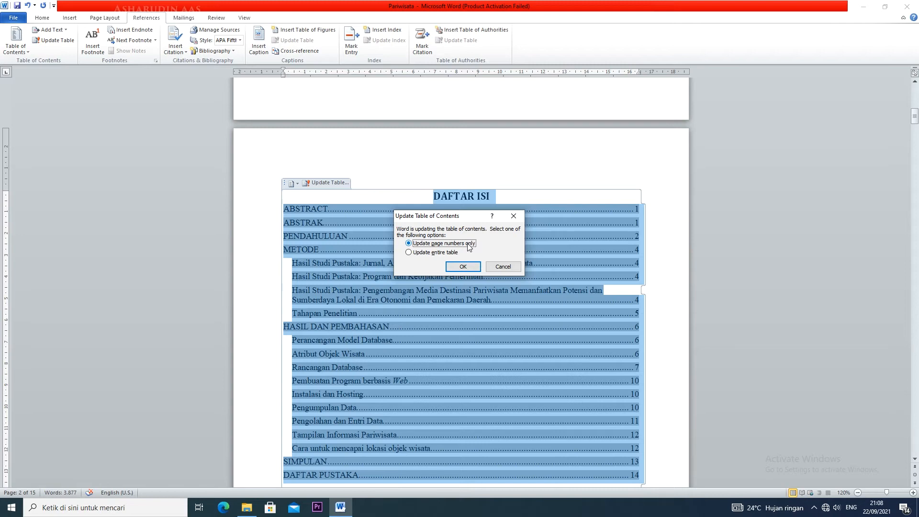
pyautogui.click(409, 253)
pyautogui.click(476, 267)
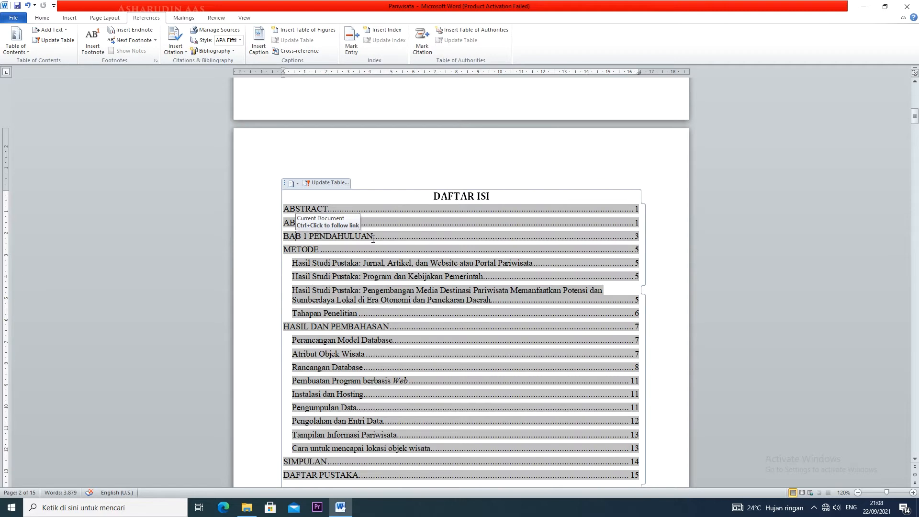
pyautogui.click(675, 262)
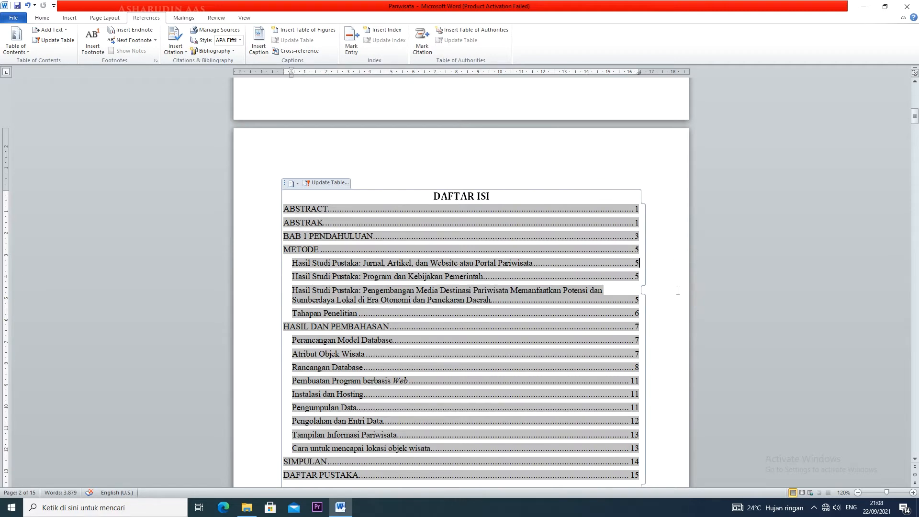
pyautogui.click(580, 187)
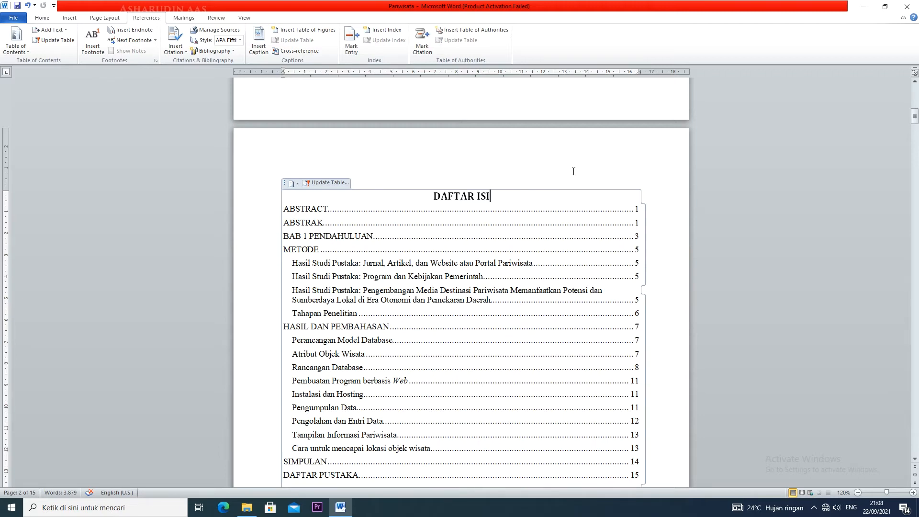
# Follow the "Cara untuk mencapai lokasi objek wisata" entry in the table of contents to its heading and select the heading.
pyautogui.scroll(-3, 515, 350)
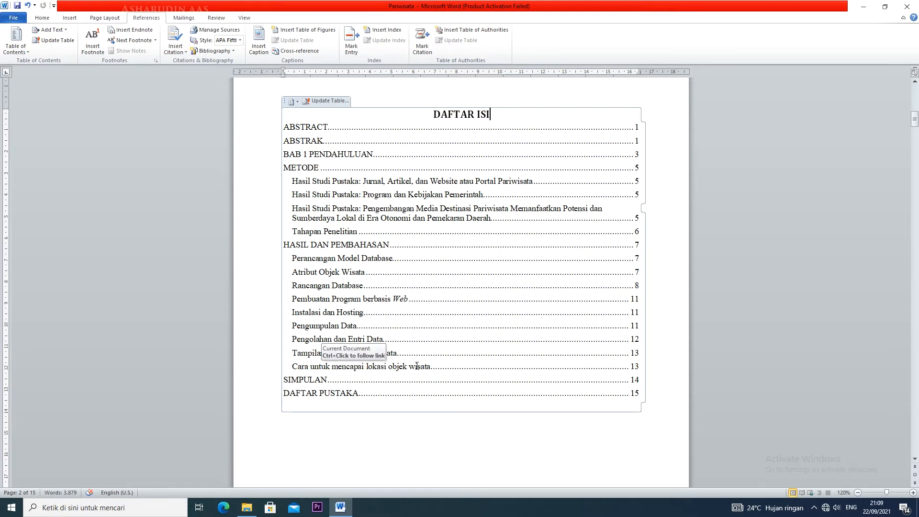
pyautogui.scroll(-15, 417, 366)
pyautogui.scroll(6, 417, 366)
pyautogui.scroll(10, 417, 365)
pyautogui.scroll(-2, 416, 365)
pyautogui.scroll(2, 415, 366)
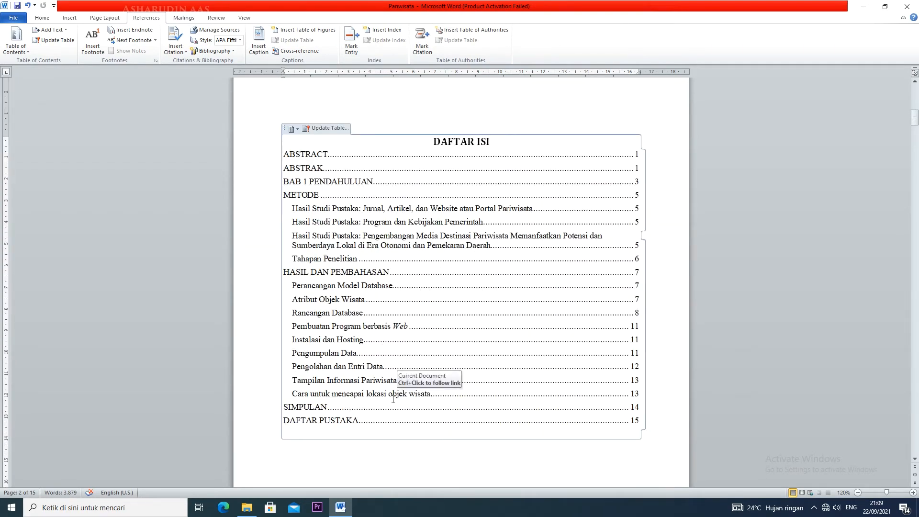
pyautogui.keyDown('ctrl'); pyautogui.click(363, 393); pyautogui.keyUp('ctrl')
pyautogui.moveTo(283, 190); pyautogui.dragTo(444, 172)
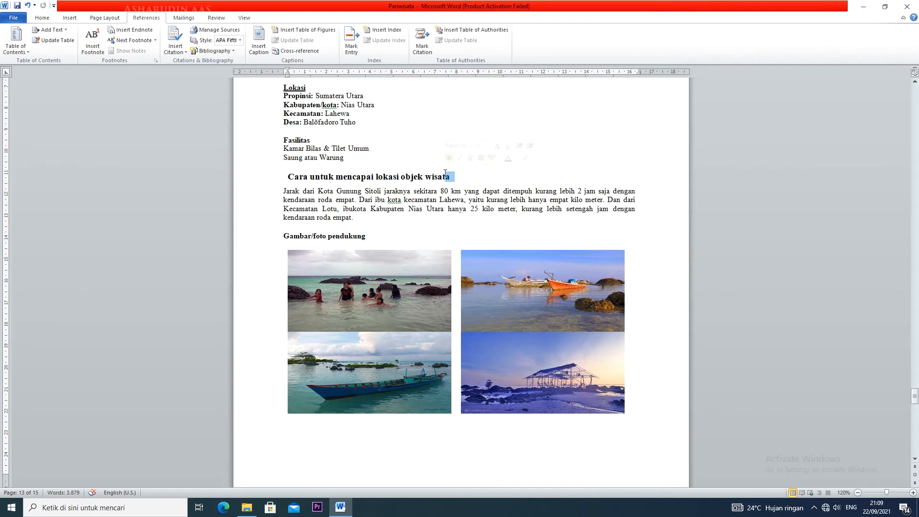
# Return to the table of contents, follow the "Rancangan Database" entry to its heading and select that heading.
pyautogui.scroll(5, 444, 172)
pyautogui.scroll(20, 461, 177)
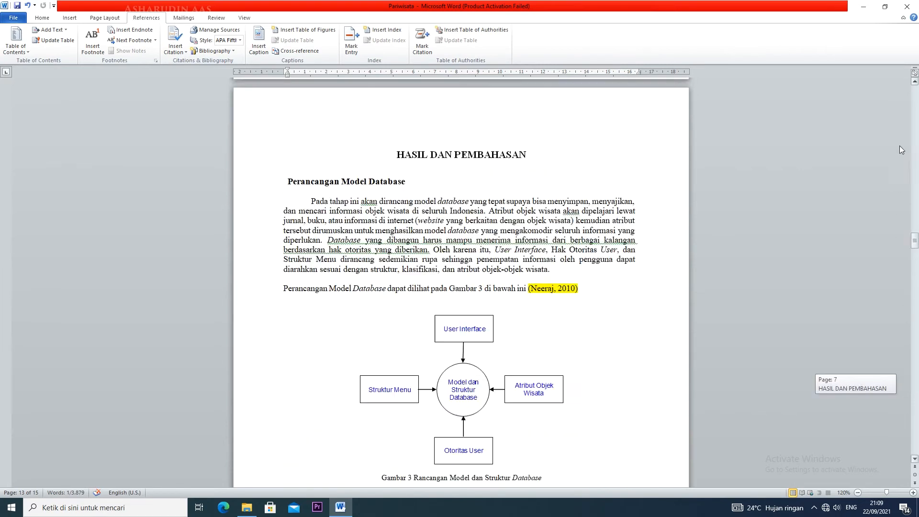
pyautogui.click(462, 177)
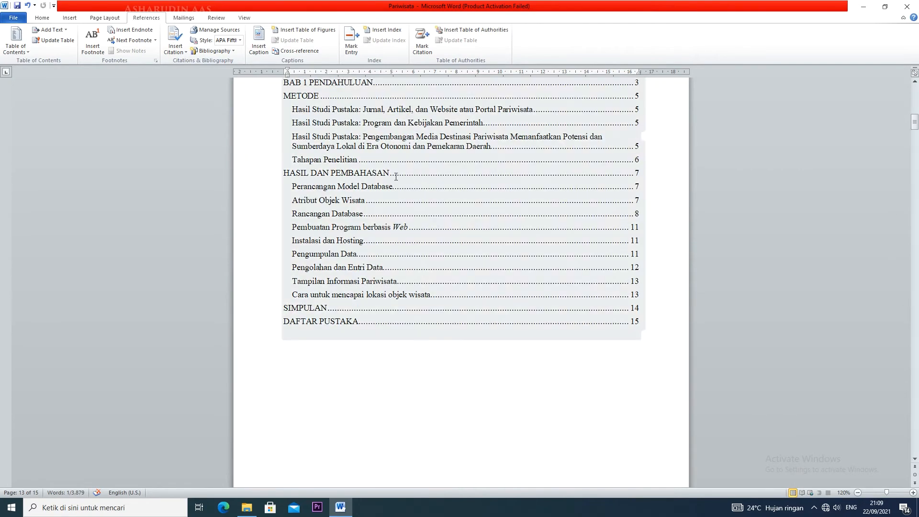
pyautogui.click(325, 186)
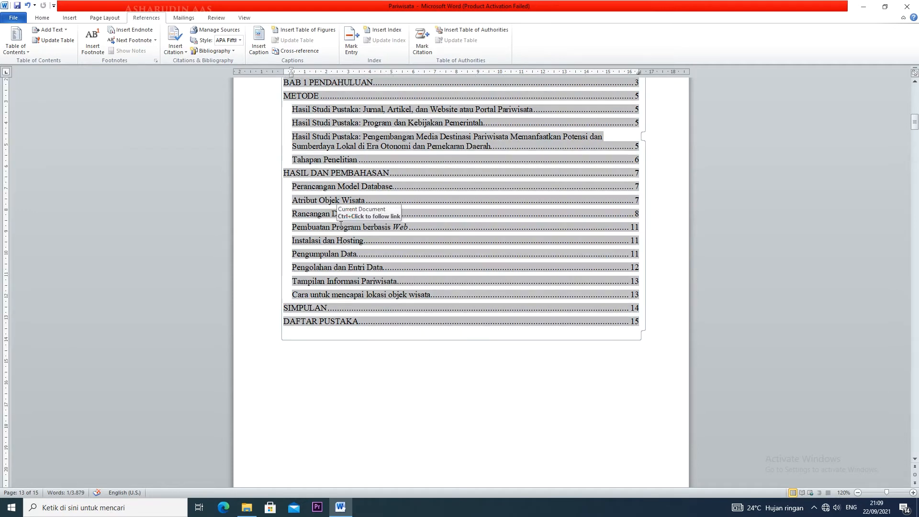
pyautogui.keyDown('ctrl'); pyautogui.click(310, 214); pyautogui.keyUp('ctrl')
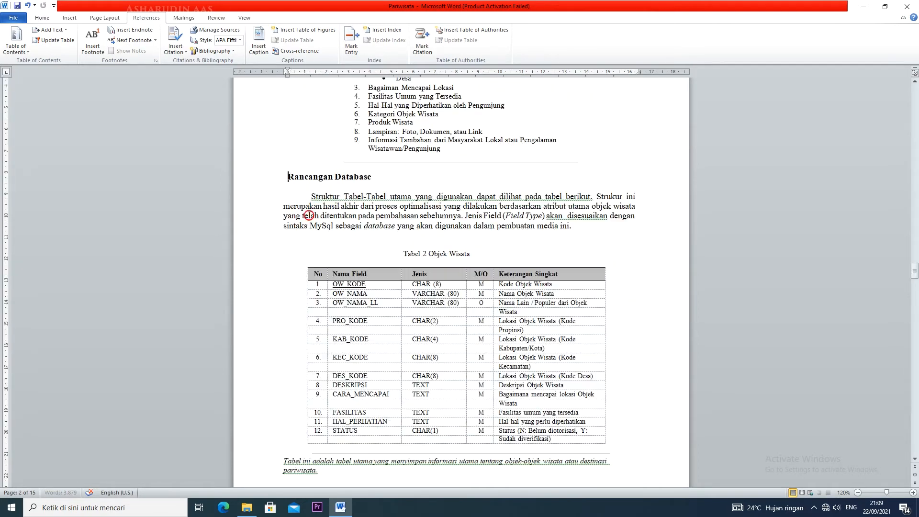
pyautogui.click(286, 176)
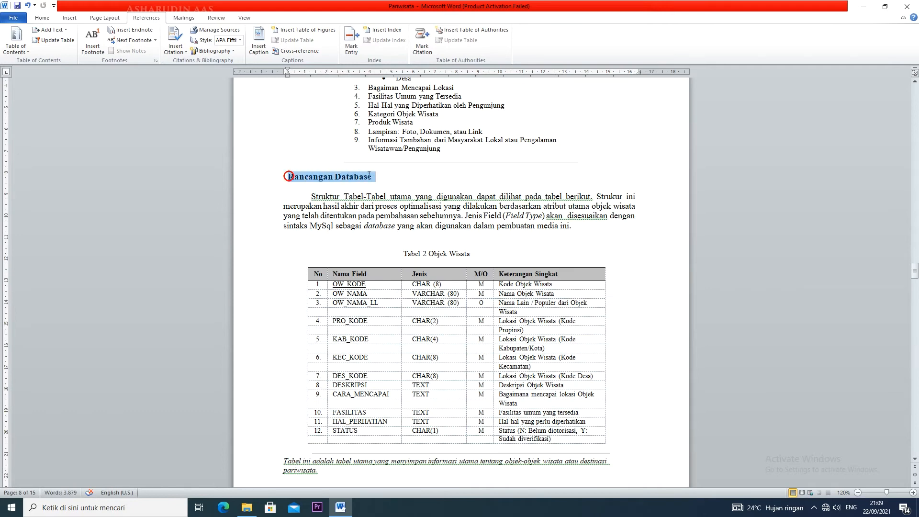
pyautogui.scroll(-4, 441, 243)
pyautogui.scroll(7, 441, 243)
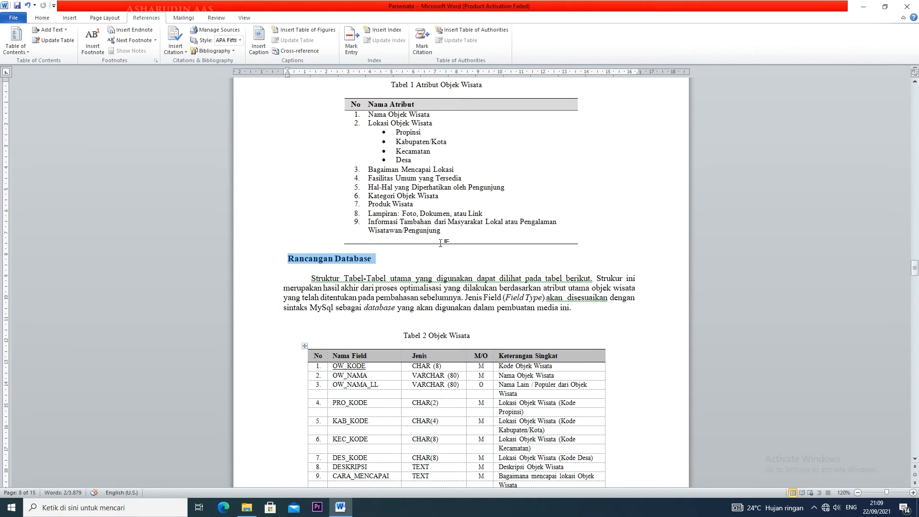
# Insert an empty line above the BAB 1 PENDAHULUAN heading.
pyautogui.moveTo(913, 268); pyautogui.dragTo(914, 105)
pyautogui.moveTo(914, 116); pyautogui.dragTo(914, 121)
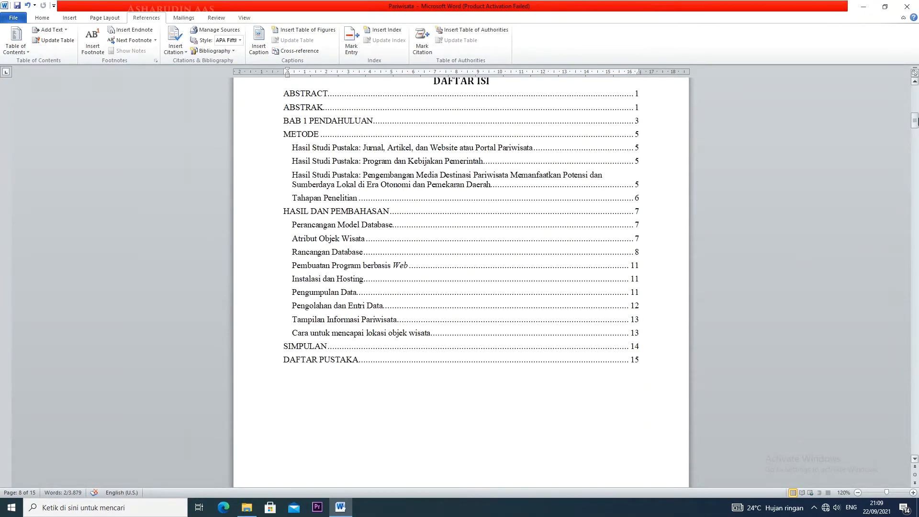
pyautogui.click(619, 426)
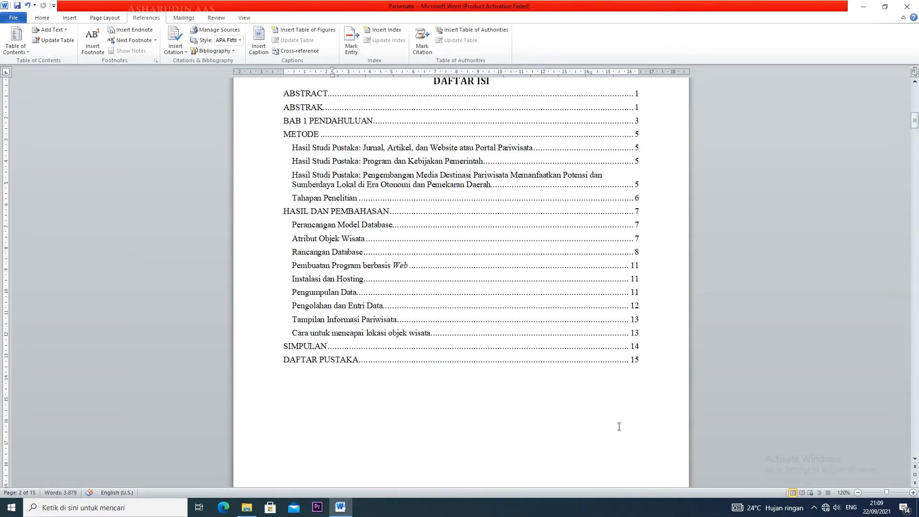
pyautogui.scroll(-8, 619, 426)
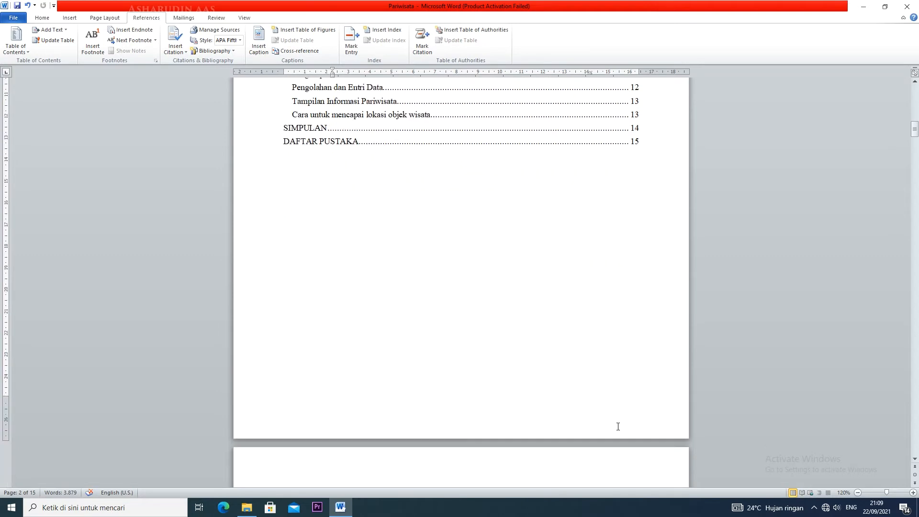
pyautogui.scroll(-9, 617, 427)
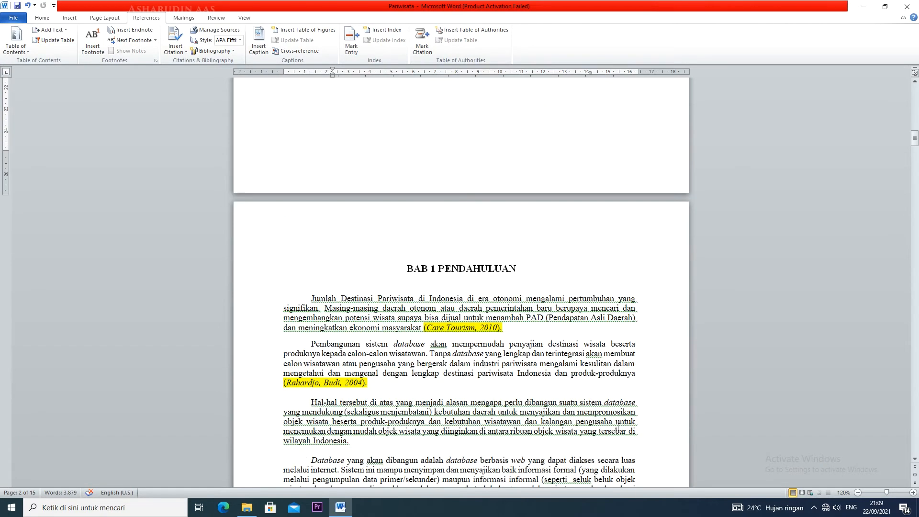
pyautogui.click(407, 272)
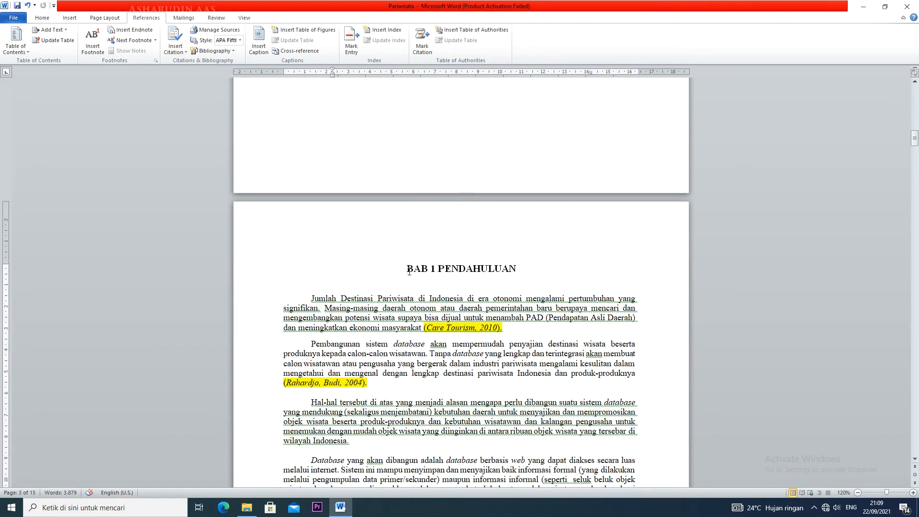
pyautogui.press('Return')
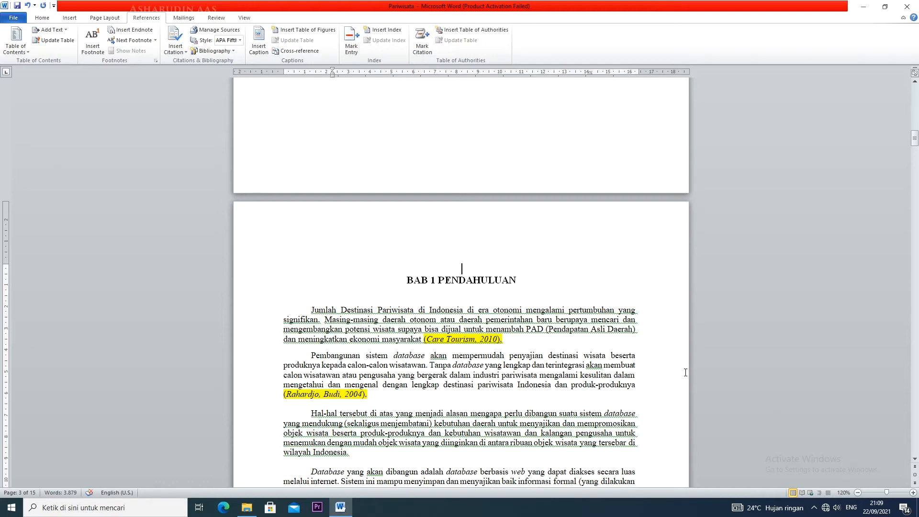
# Copy the manually written title "Tabel 1 Atribut Objek Wisata" above the attribute table and delete it from the page.
pyautogui.scroll(-20, 455, 337)
pyautogui.scroll(-10, 455, 336)
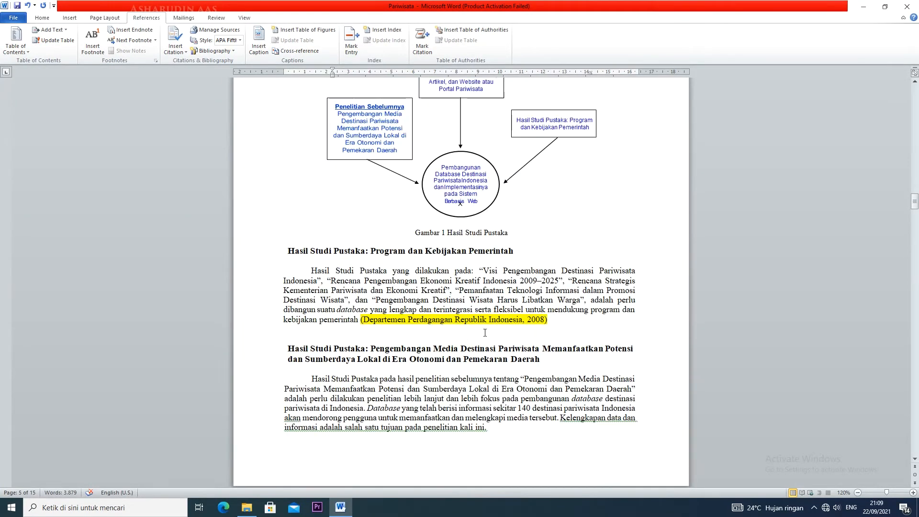
pyautogui.scroll(-10, 485, 332)
pyautogui.scroll(-20, 482, 334)
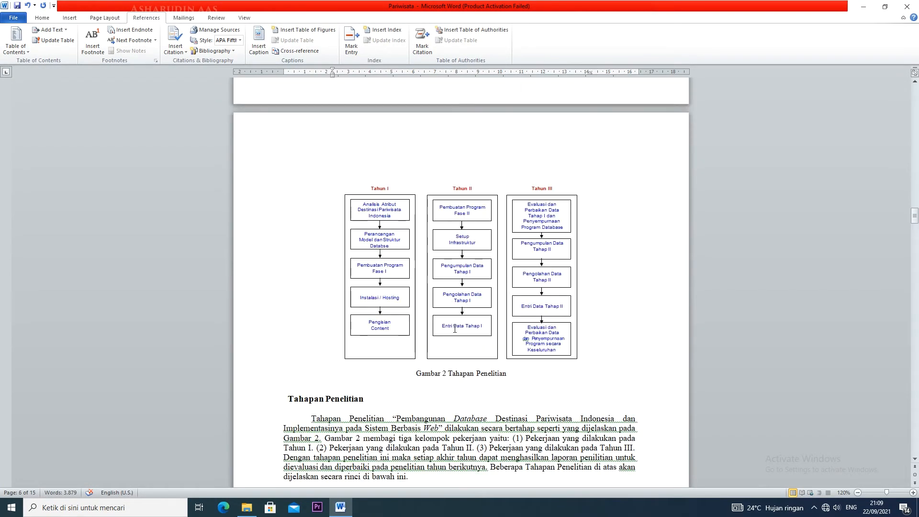
pyautogui.scroll(-10, 455, 329)
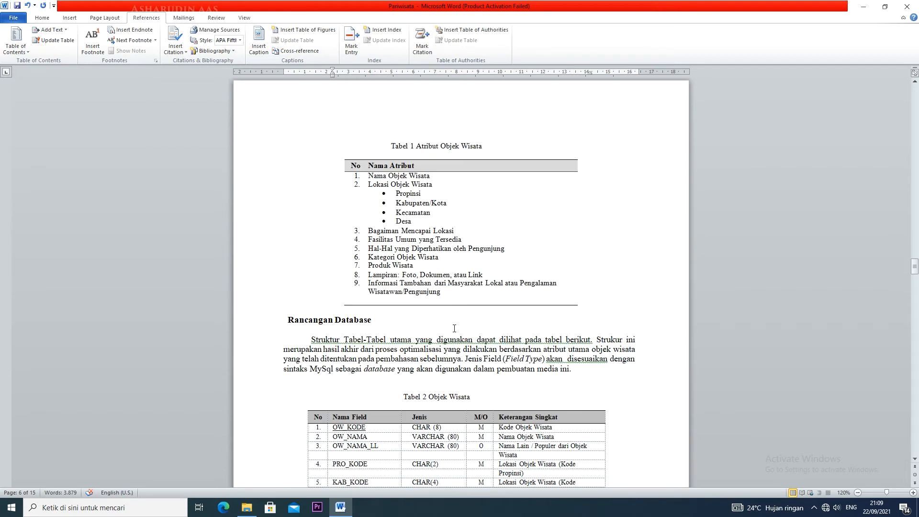
pyautogui.scroll(3, 454, 328)
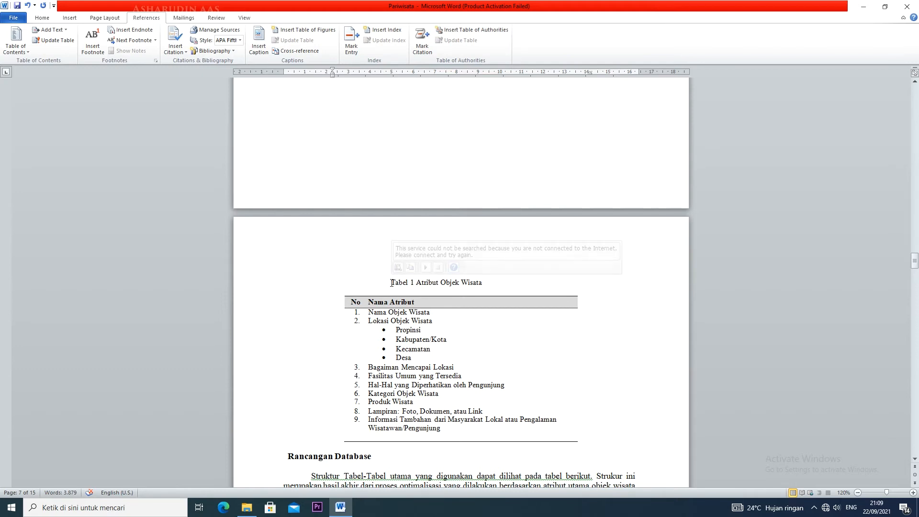
pyautogui.moveTo(390, 282); pyautogui.dragTo(480, 283)
pyautogui.hotkey('ctrl', 'c')
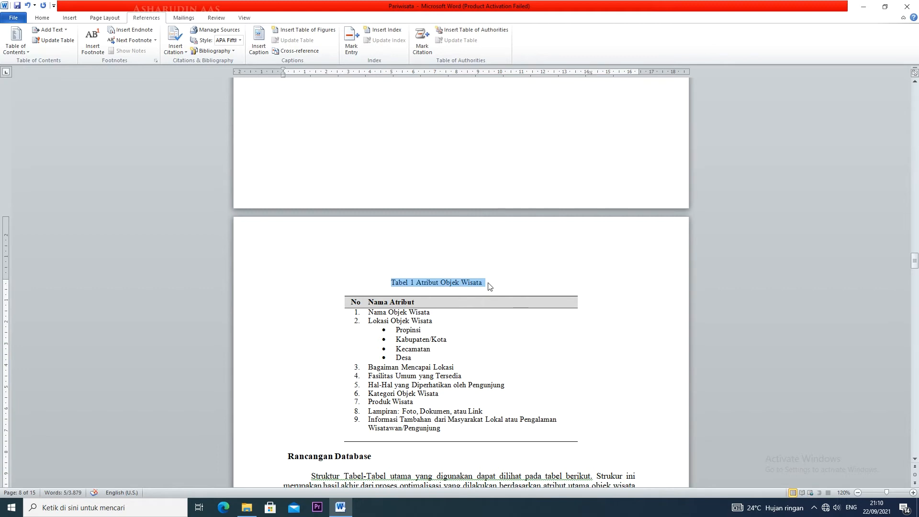
pyautogui.press('Delete')
# Open the Insert Caption dialog for the attribute table at the place of its deleted title.
pyautogui.scroll(5, 488, 283)
pyautogui.scroll(-3, 489, 283)
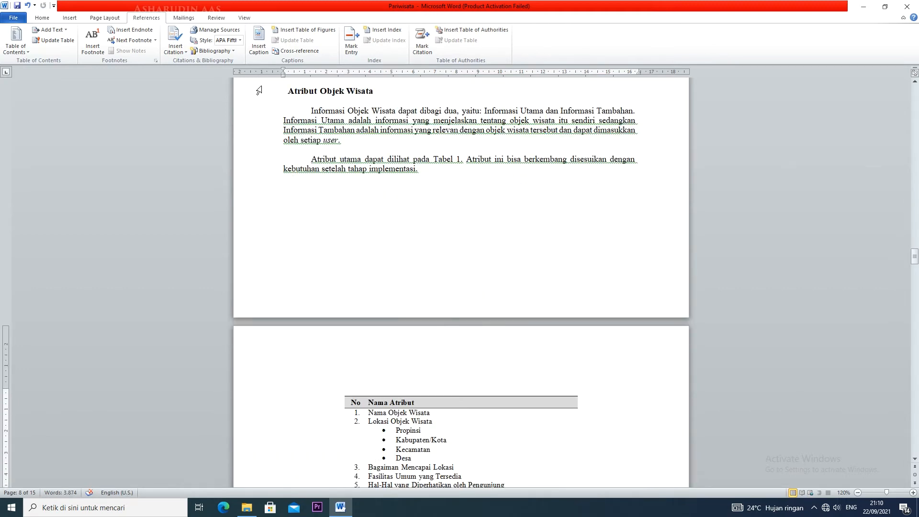
pyautogui.click(265, 48)
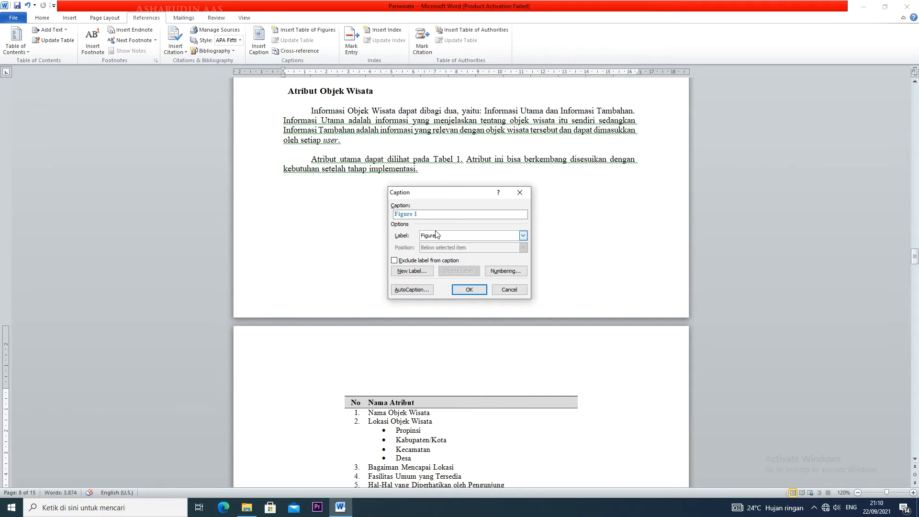
pyautogui.click(523, 236)
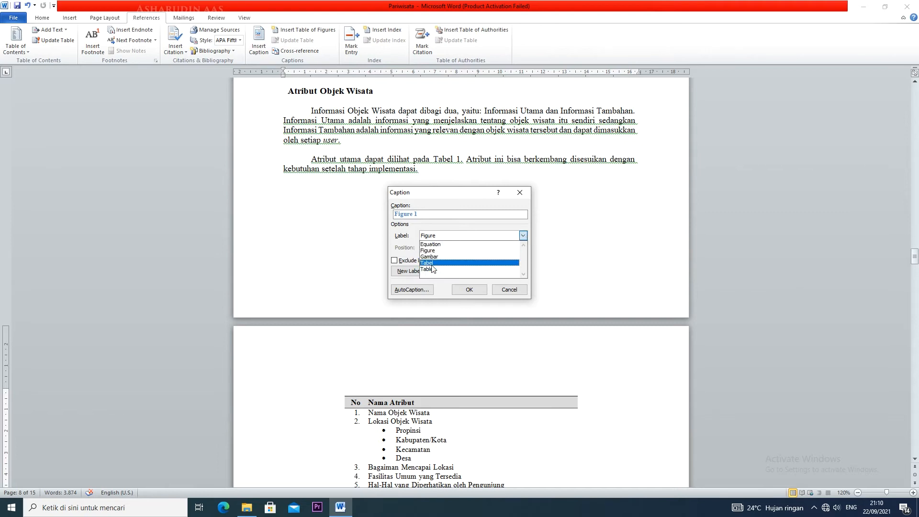
pyautogui.click(437, 292)
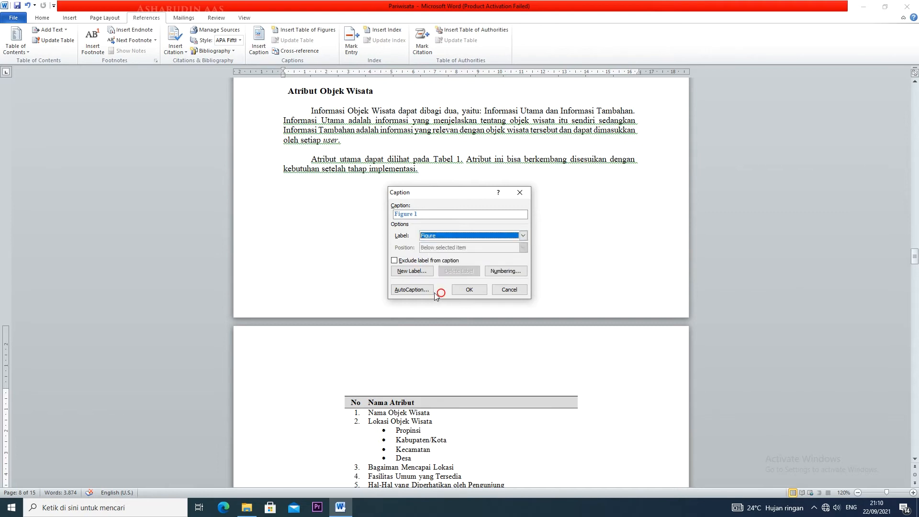
pyautogui.click(405, 271)
pyautogui.click(487, 260)
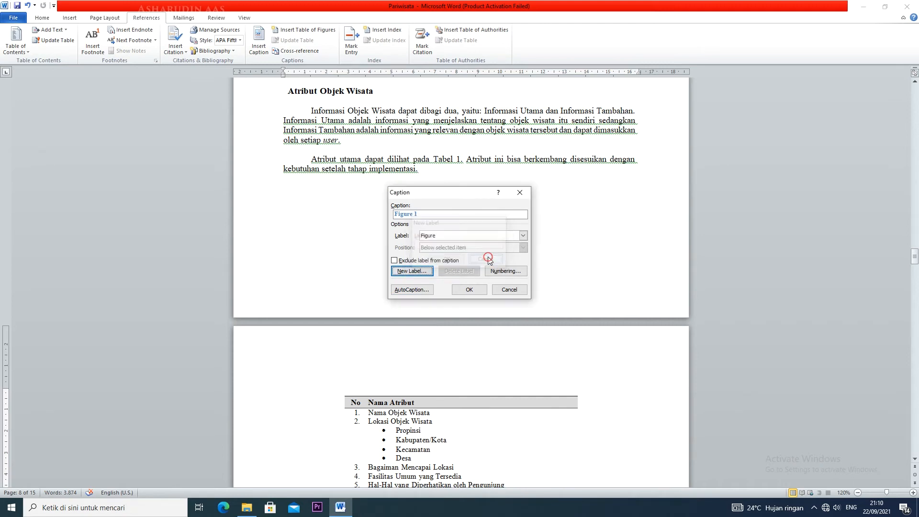
# Set the caption label to Tabel for the attribute table.
pyautogui.click(523, 236)
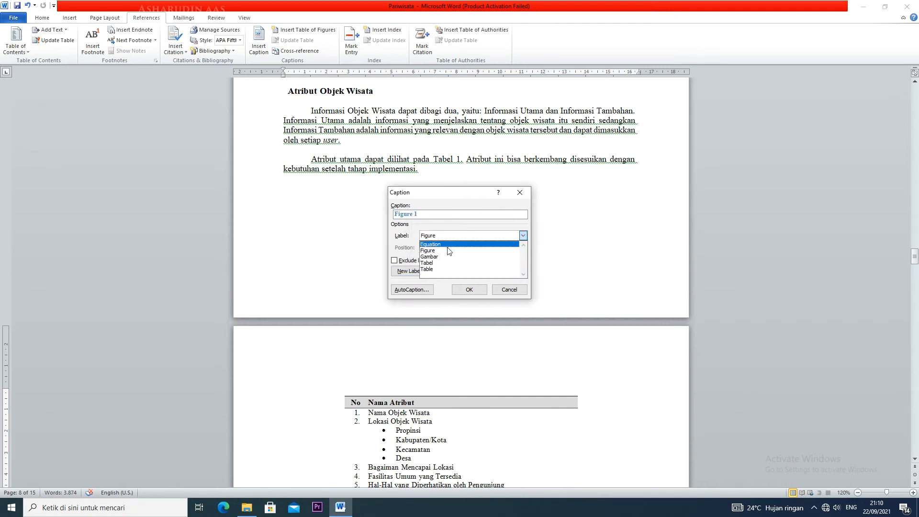
pyautogui.click(422, 262)
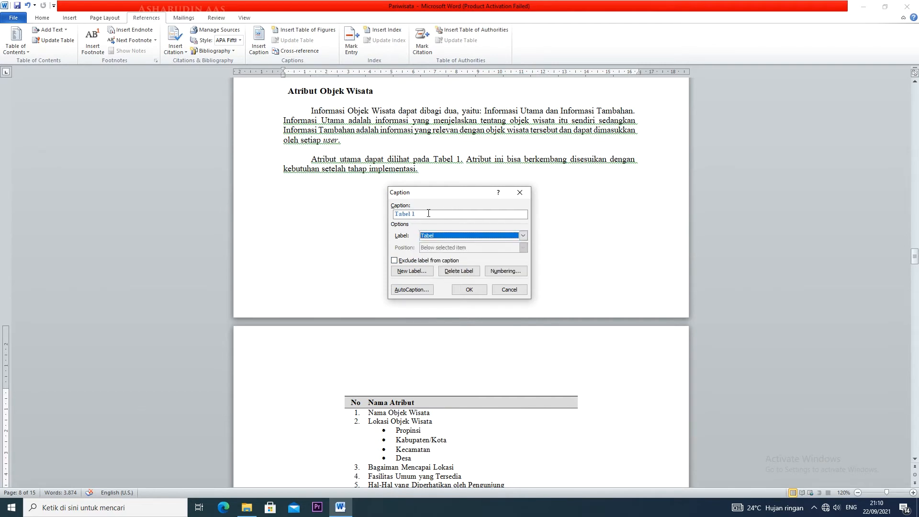
# Try to insert the caption "Tabel 1 Atribut Objek Wisata" directly at the attribute table, and undo the insertion.
pyautogui.hotkey('ctrl', 'v')
pyautogui.moveTo(441, 213); pyautogui.dragTo(419, 214)
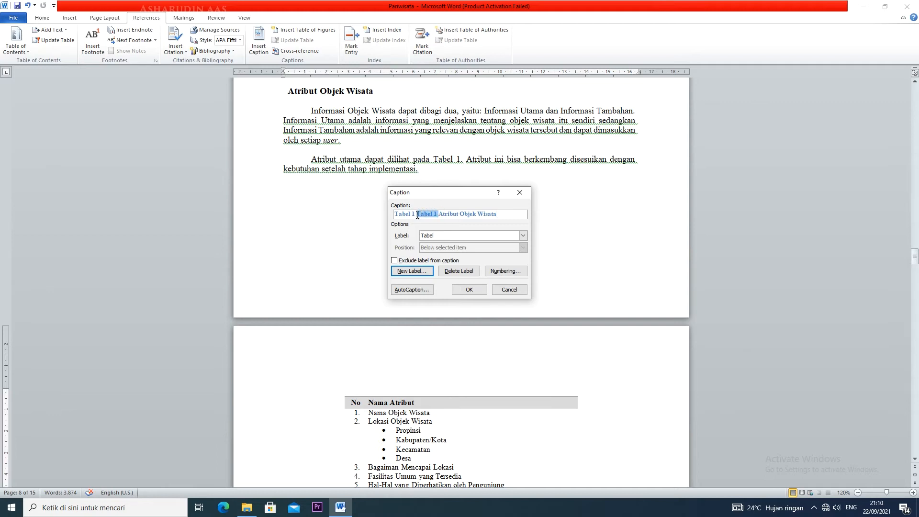
pyautogui.press('BackSpace')
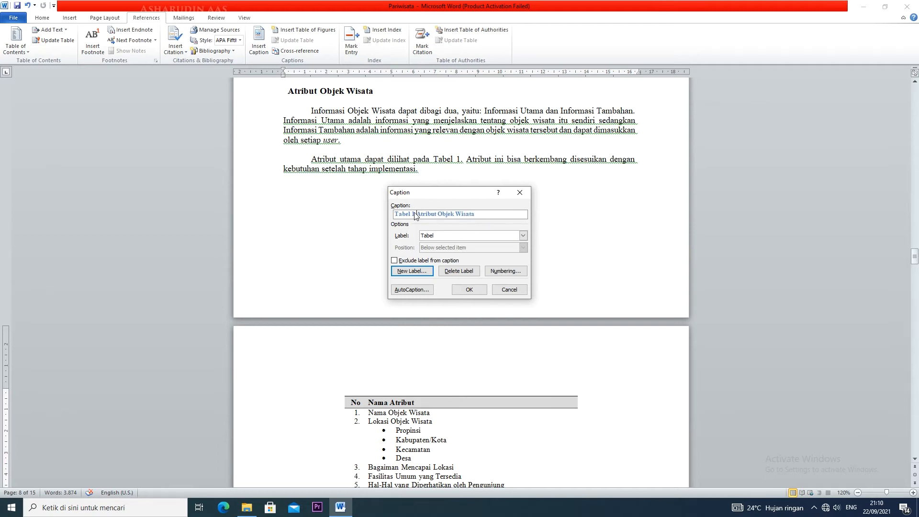
pyautogui.click(481, 290)
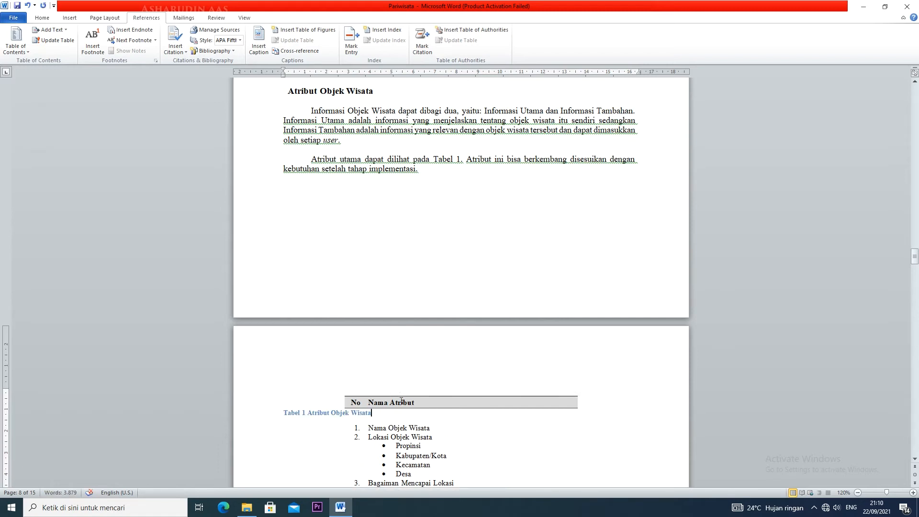
pyautogui.hotkey('ctrl', 'z')
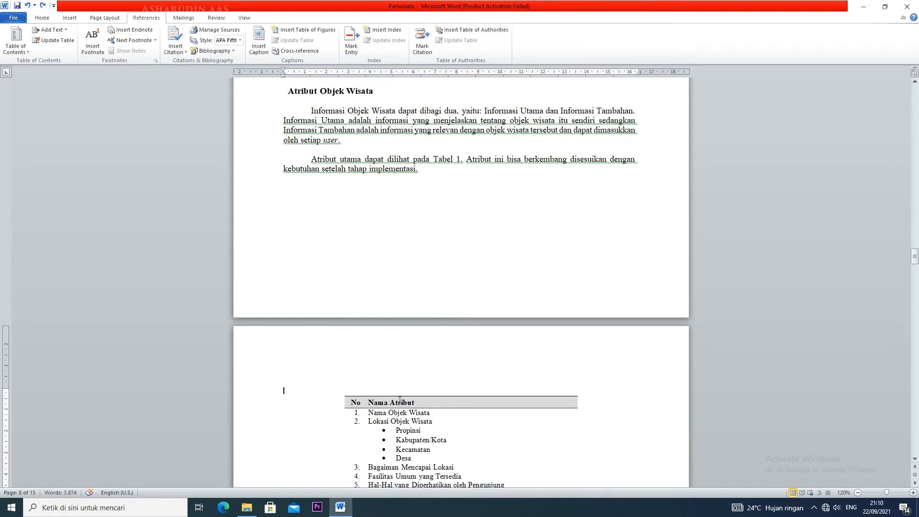
# Add an empty line above the attribute table and insert the caption "Tabel 1 Atribut Objek Wisata" there.
pyautogui.press('Return')
pyautogui.press('Up')
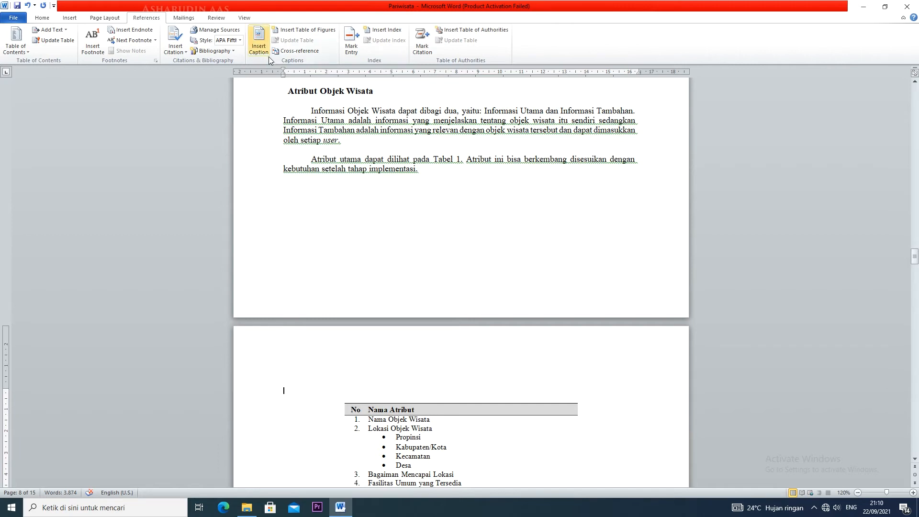
pyautogui.click(259, 44)
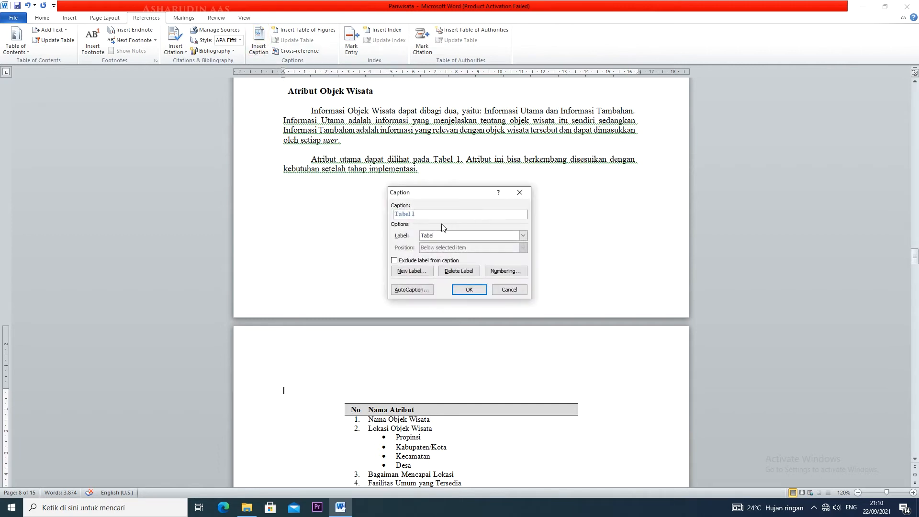
pyautogui.hotkey('ctrl', 'v')
pyautogui.moveTo(439, 214); pyautogui.dragTo(412, 213)
pyautogui.press('BackSpace')
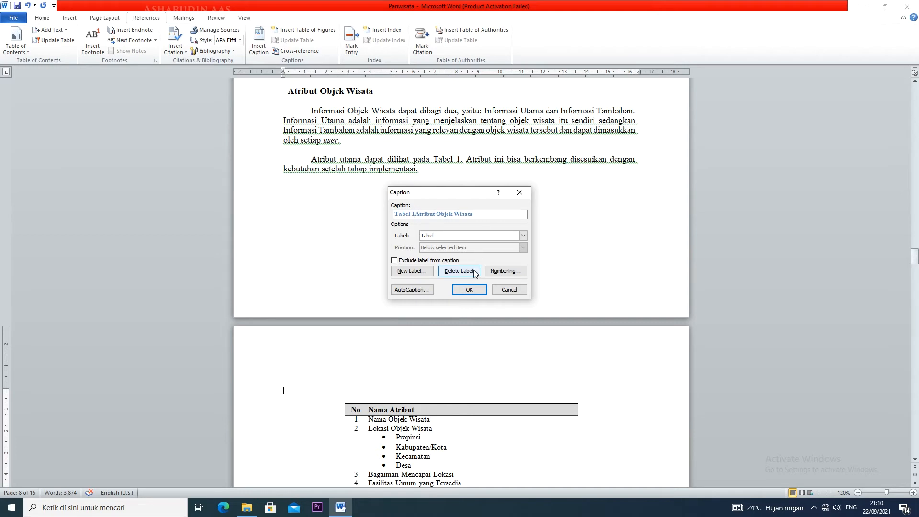
pyautogui.click(468, 290)
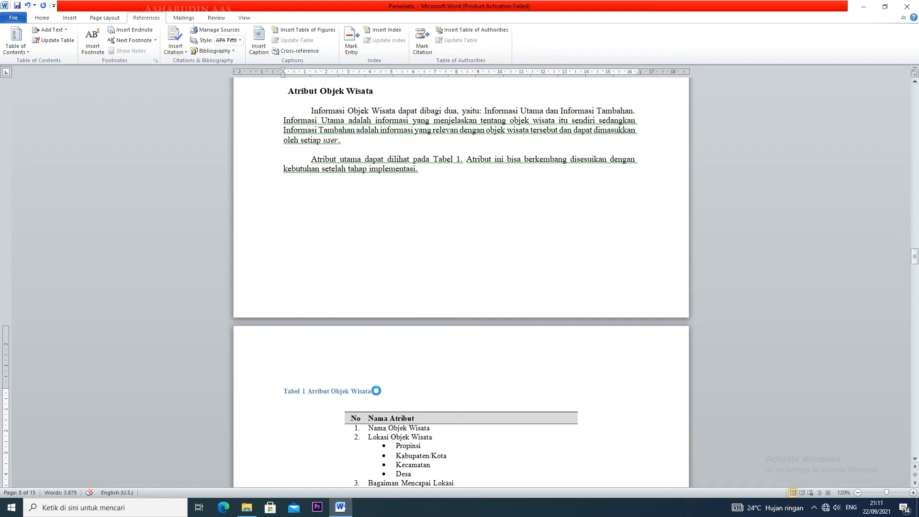
# Centre the "Tabel 1 Atribut Objek Wisata" caption and make its text black.
pyautogui.hotkey('ctrl', 'e')
pyautogui.moveTo(509, 391); pyautogui.dragTo(417, 391)
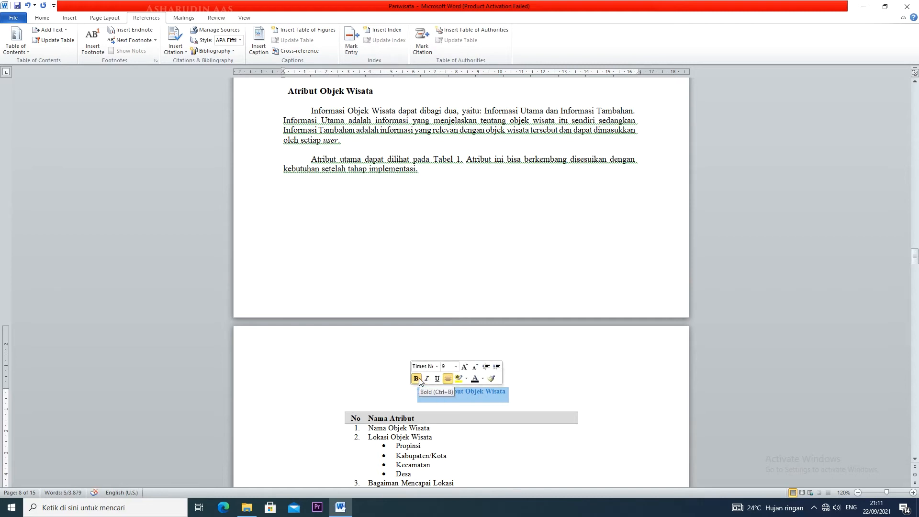
pyautogui.click(475, 380)
pyautogui.click(562, 382)
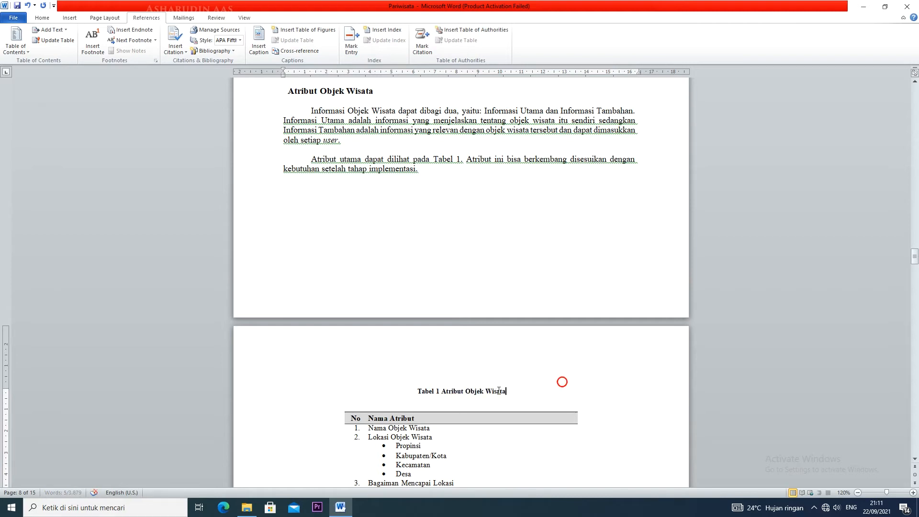
# Copy the manually written title "Tabel 2 Objek Wisata" under Rancangan Database and delete it from the page.
pyautogui.scroll(-10, 424, 404)
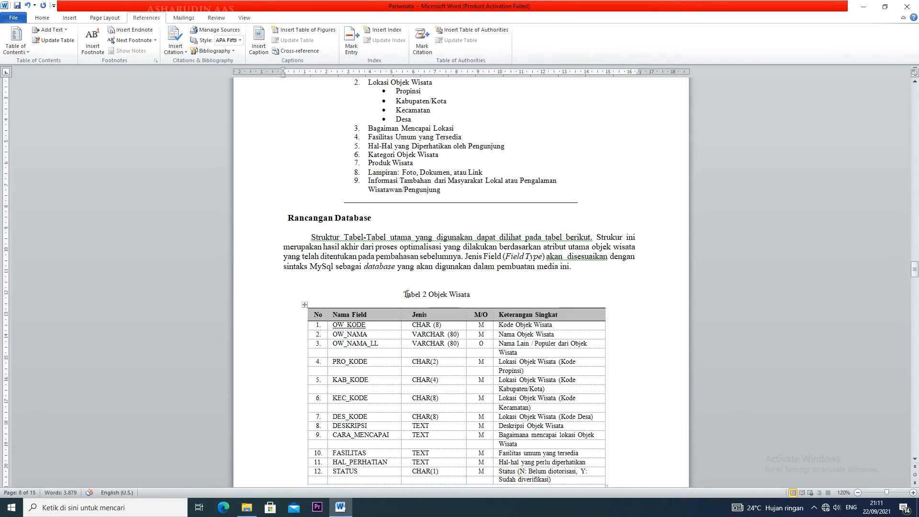
pyautogui.moveTo(404, 294); pyautogui.dragTo(474, 297)
pyautogui.hotkey('ctrl', 'c')
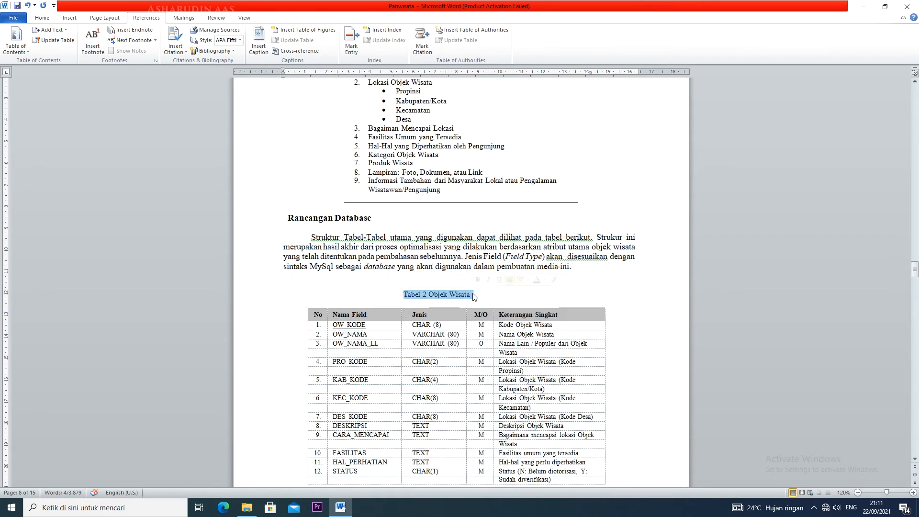
pyautogui.press('Delete')
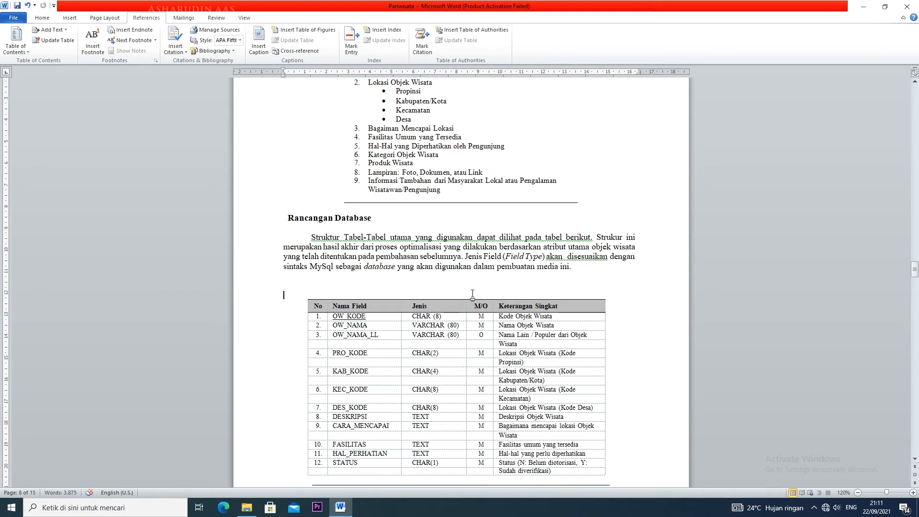
# Insert the automatic caption "Tabel 2 Objek Wisata" in place of the deleted title and centre it.
pyautogui.click(262, 56)
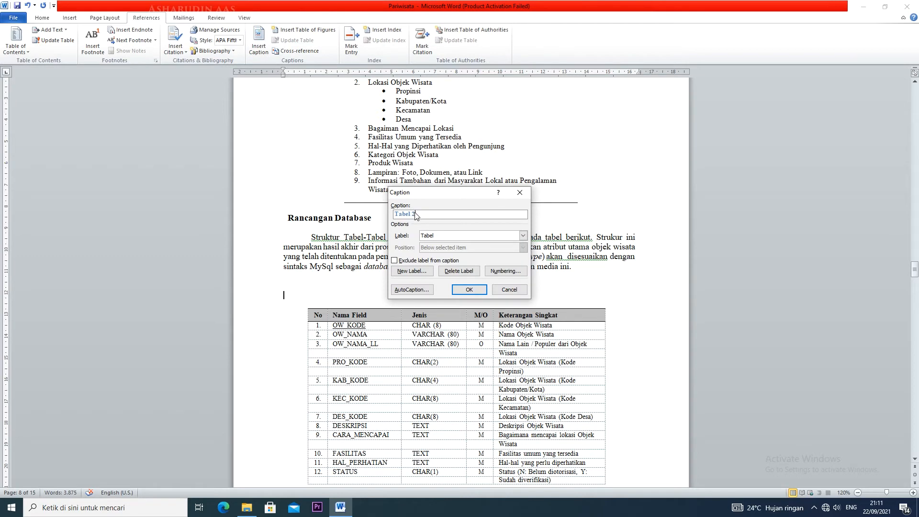
pyautogui.hotkey('ctrl', 'v')
pyautogui.moveTo(438, 213); pyautogui.dragTo(416, 215)
pyautogui.press('BackSpace')
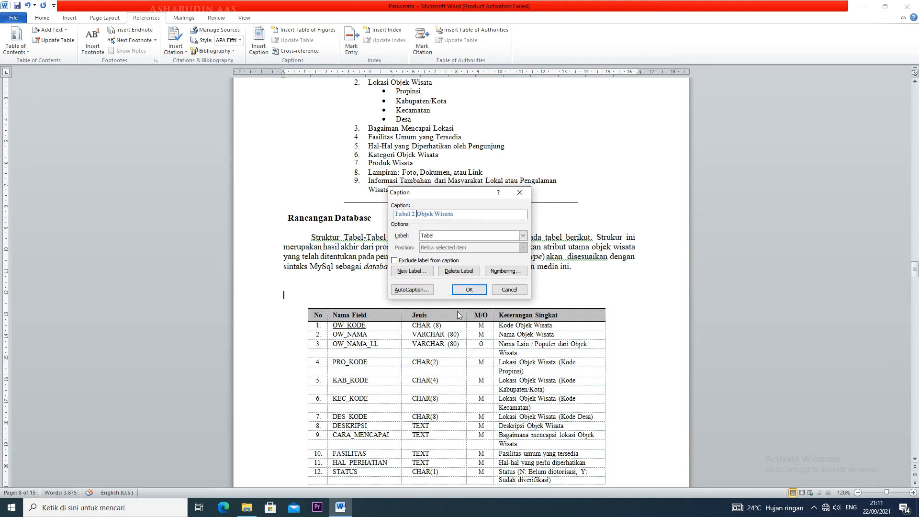
pyautogui.click(469, 289)
pyautogui.moveTo(352, 294); pyautogui.dragTo(284, 294)
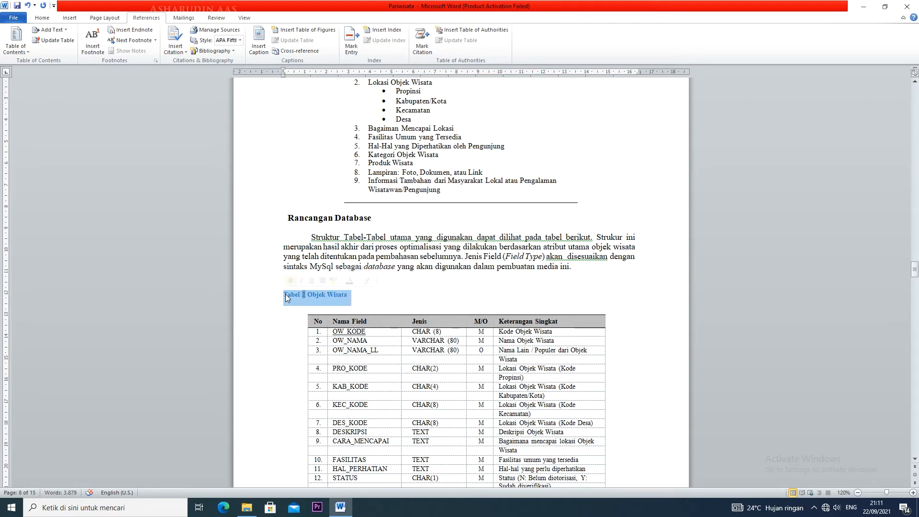
pyautogui.click(323, 280)
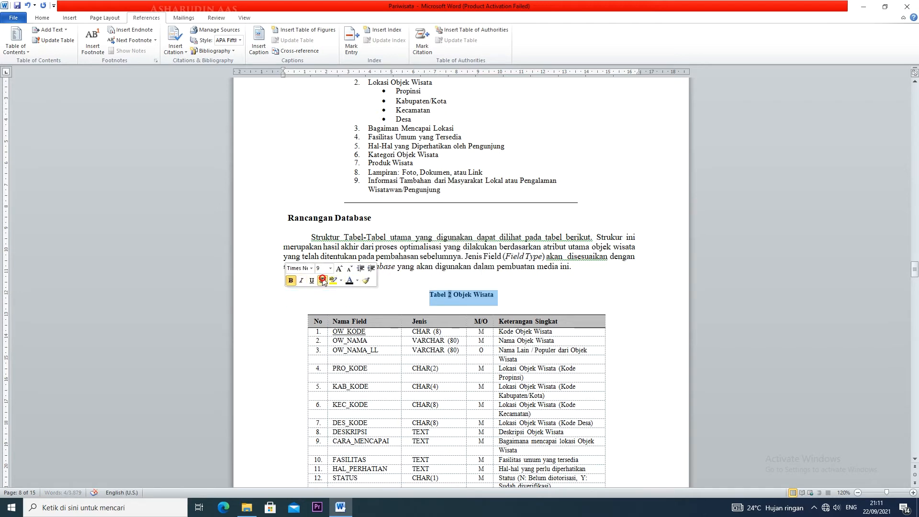
# Copy the manual title "Tabel 3 OW_OW (Tabel Hubungan Objek Wisata dengan Objek Wisata Lain)", delete it, and leave an empty line above its table.
pyautogui.scroll(-4, 437, 308)
pyautogui.scroll(-12, 437, 308)
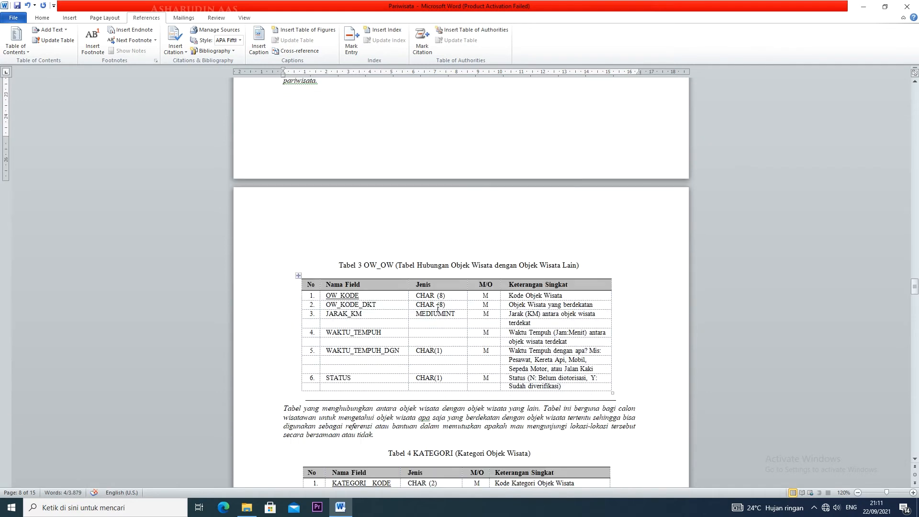
pyautogui.moveTo(338, 264); pyautogui.dragTo(588, 274)
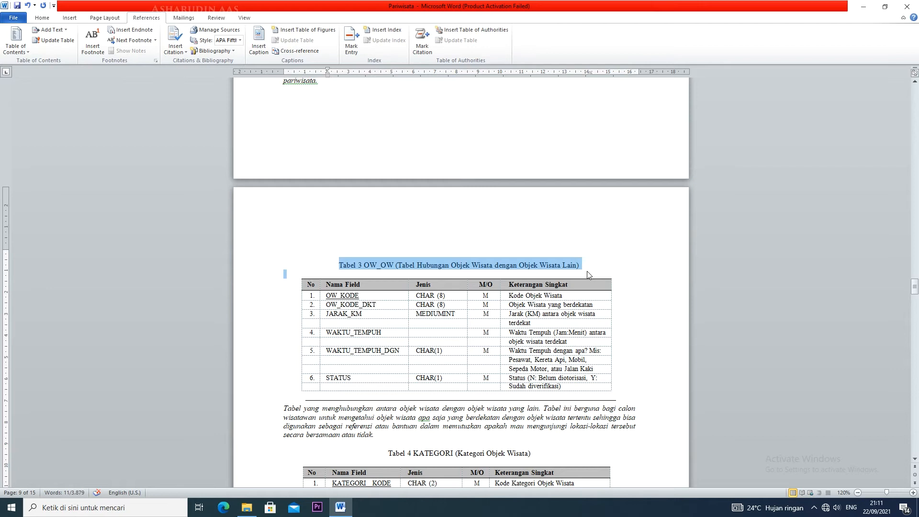
pyautogui.press('Delete')
pyautogui.press('Up')
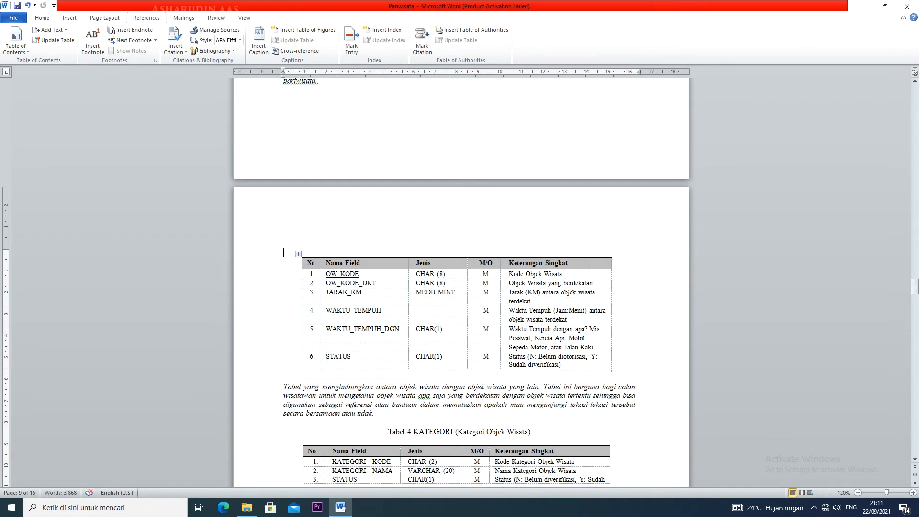
pyautogui.press('Return')
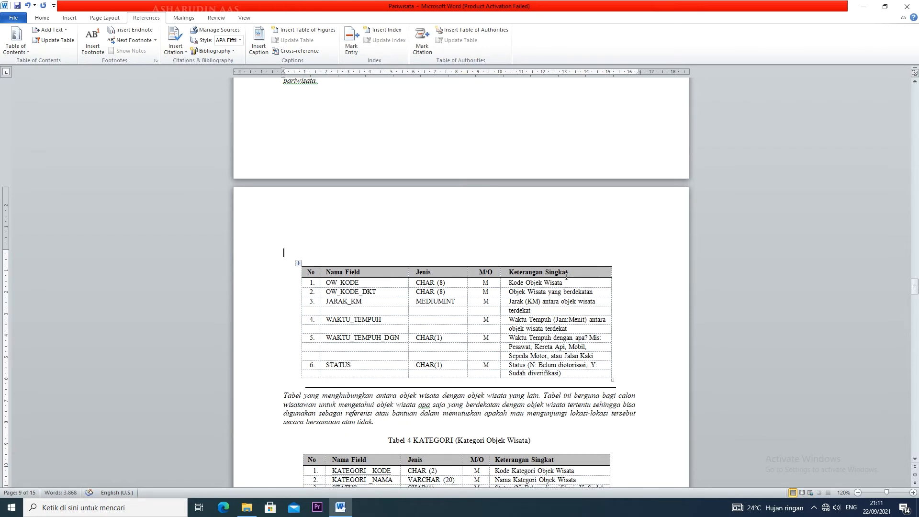
# Insert the automatic caption "Tabel 3 OW_OW (Tabel Hubungan Objek Wisata dengan Objek Wisata Lain)" above its table and centre it.
pyautogui.click(266, 49)
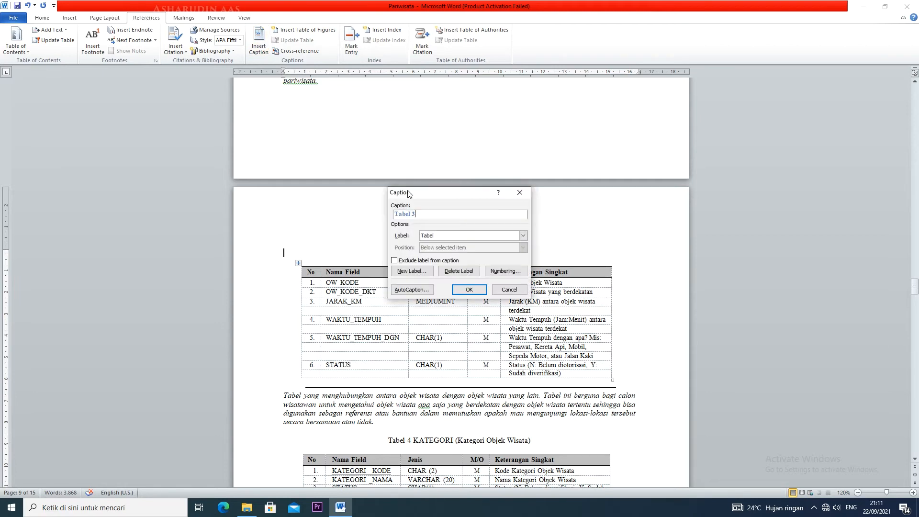
pyautogui.hotkey('ctrl', 'v')
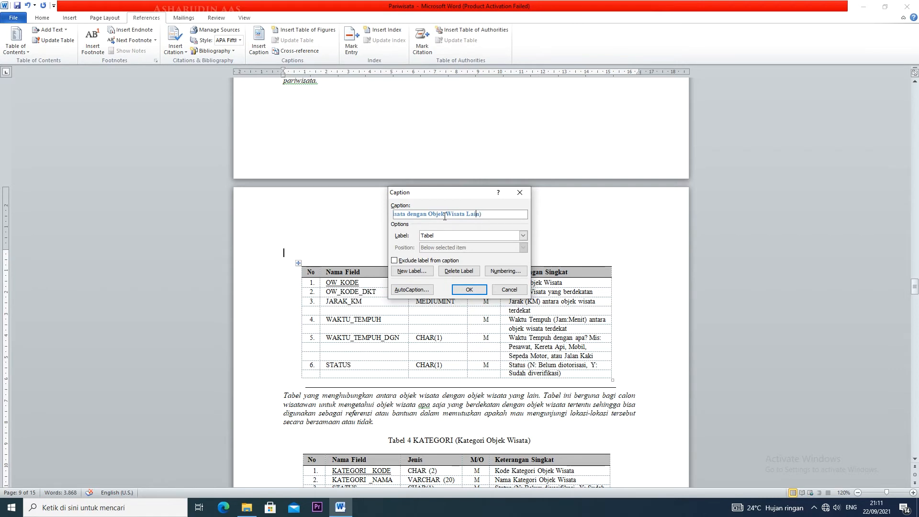
pyautogui.press('Left')
pyautogui.press('Left')
pyautogui.press('Left')
pyautogui.press('Left')
pyautogui.press('Left')
pyautogui.press('Left')
pyautogui.press('Left')
pyautogui.press('Left')
pyautogui.press('Left')
pyautogui.press('Left')
pyautogui.press('Left')
pyautogui.press('Left')
pyautogui.press('Left')
pyautogui.press('Left')
pyautogui.press('Left')
pyautogui.press('Left')
pyautogui.press('Left')
pyautogui.press('Left')
pyautogui.press('Left')
pyautogui.press('Left')
pyautogui.press('Left')
pyautogui.press('Left')
pyautogui.press('Left')
pyautogui.press('Left')
pyautogui.press('Left')
pyautogui.press('Left')
pyautogui.press('Left')
pyautogui.press('Left')
pyautogui.press('Left')
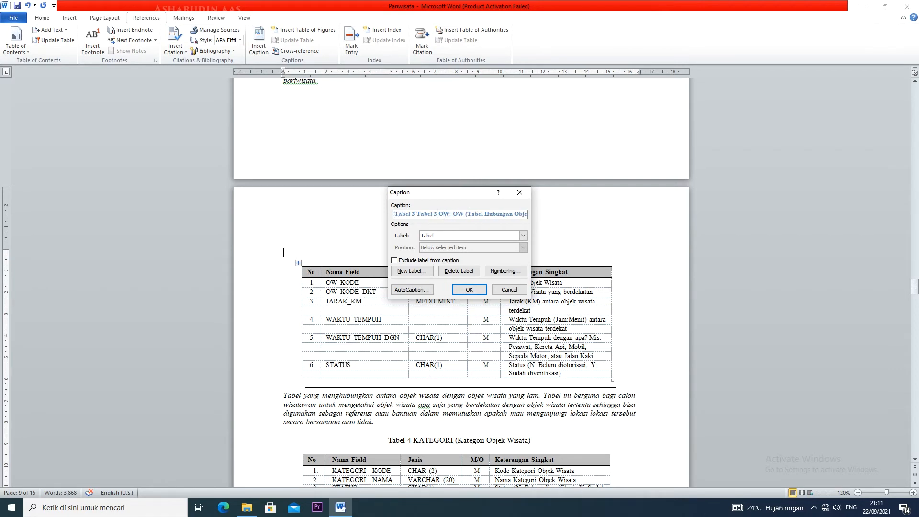
pyautogui.press('Left')
pyautogui.press('Left')
pyautogui.press('Left')
pyautogui.press('Left')
pyautogui.press('Left')
pyautogui.press('Left')
pyautogui.press('Left')
pyautogui.press('Left')
pyautogui.press('Left')
pyautogui.moveTo(439, 214); pyautogui.dragTo(418, 216)
pyautogui.press('BackSpace')
pyautogui.click(469, 289)
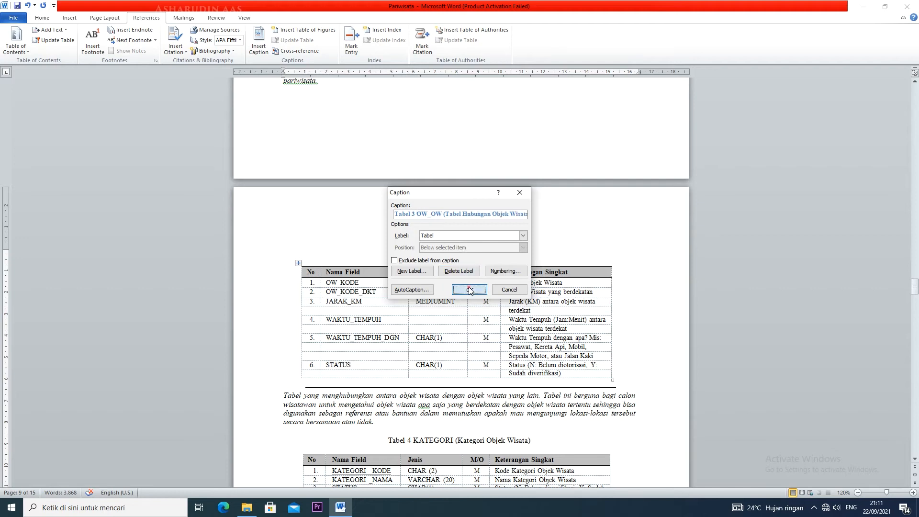
pyautogui.hotkey('ctrl', 'e')
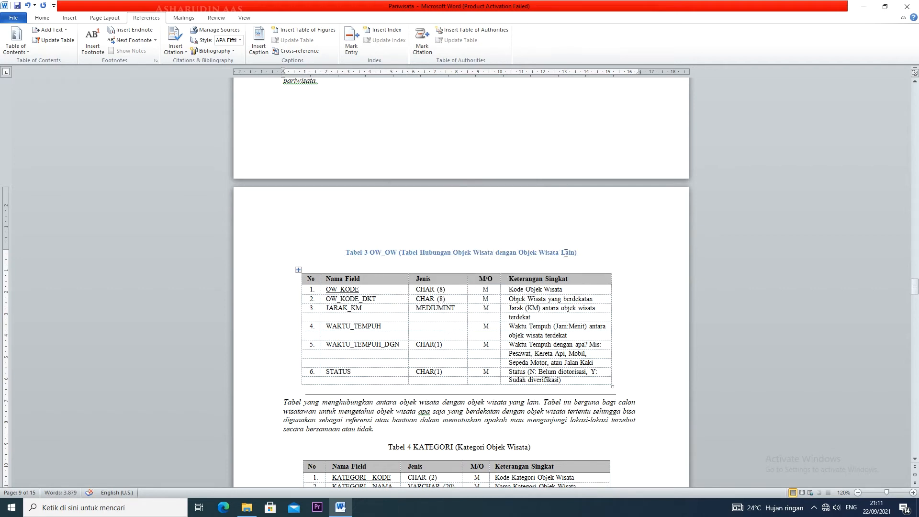
pyautogui.moveTo(580, 252); pyautogui.dragTo(345, 254)
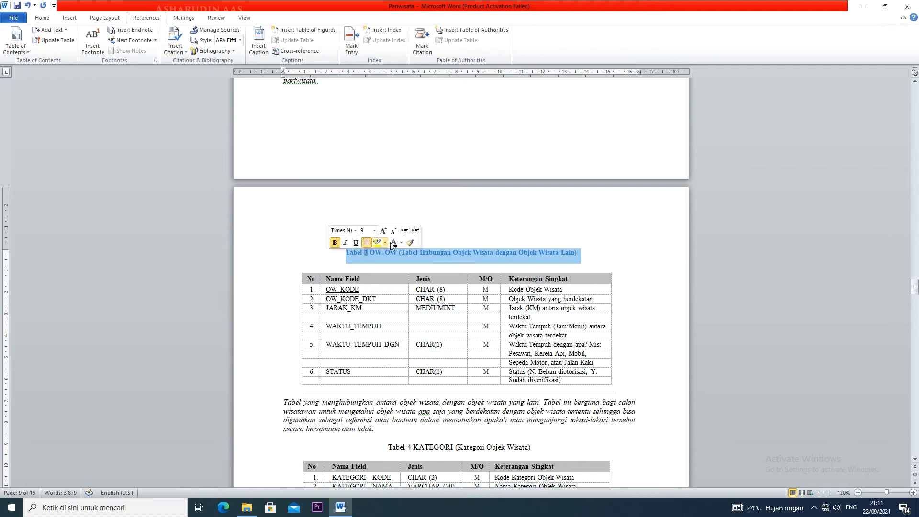
# Copy the manually written title "Tabel 4 KATEGORI (Kategori Objek Wisata)" and delete it from the page.
pyautogui.scroll(-6, 391, 273)
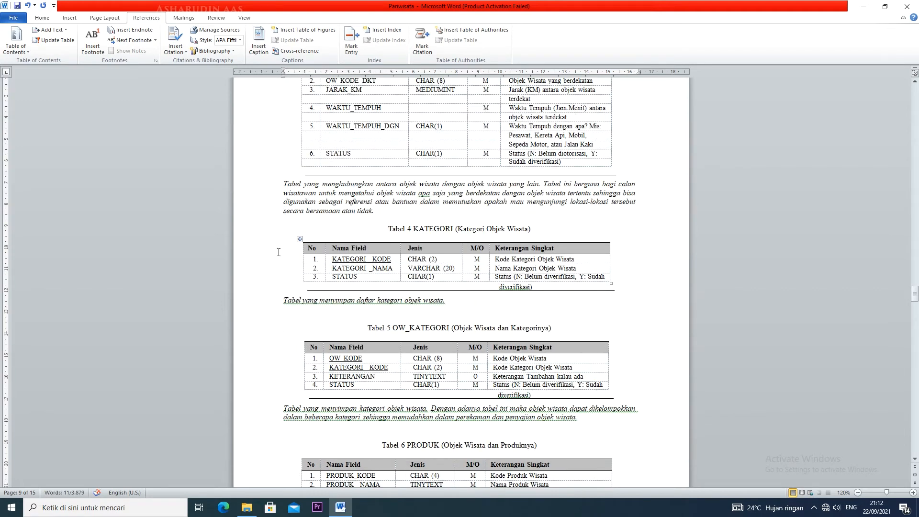
pyautogui.moveTo(388, 230); pyautogui.dragTo(540, 229)
pyautogui.hotkey('ctrl', 'c')
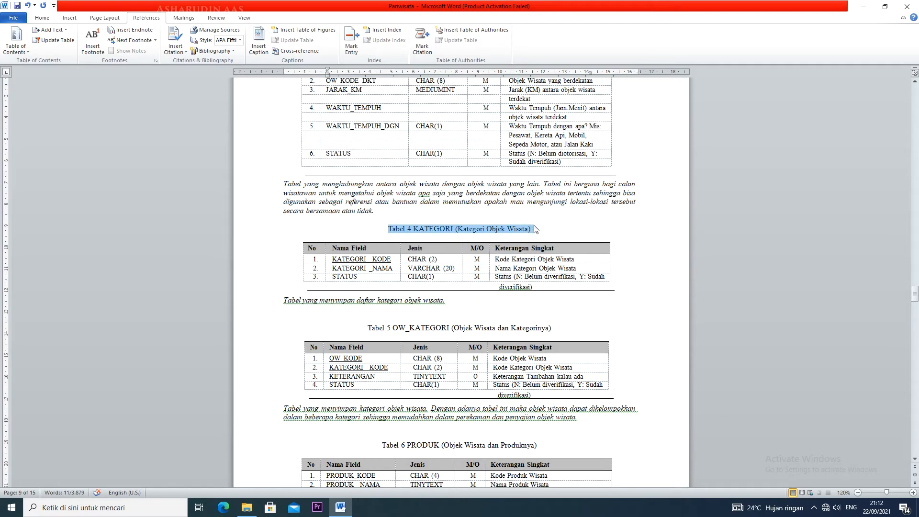
pyautogui.press('Delete')
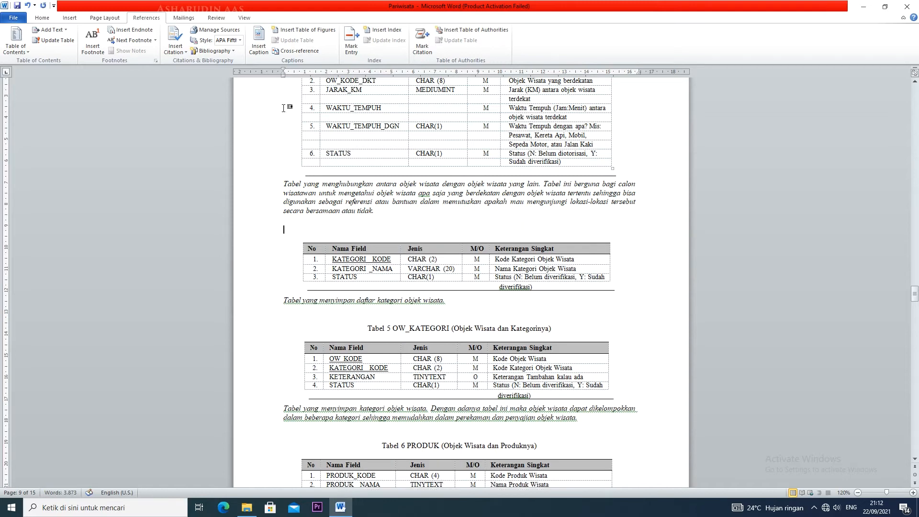
# Insert the automatic caption "Tabel 4 KATEGORI (Kategori Objek Wisata)" in place of the deleted title, without the duplicated label and number.
pyautogui.click(258, 42)
pyautogui.hotkey('ctrl', 'v')
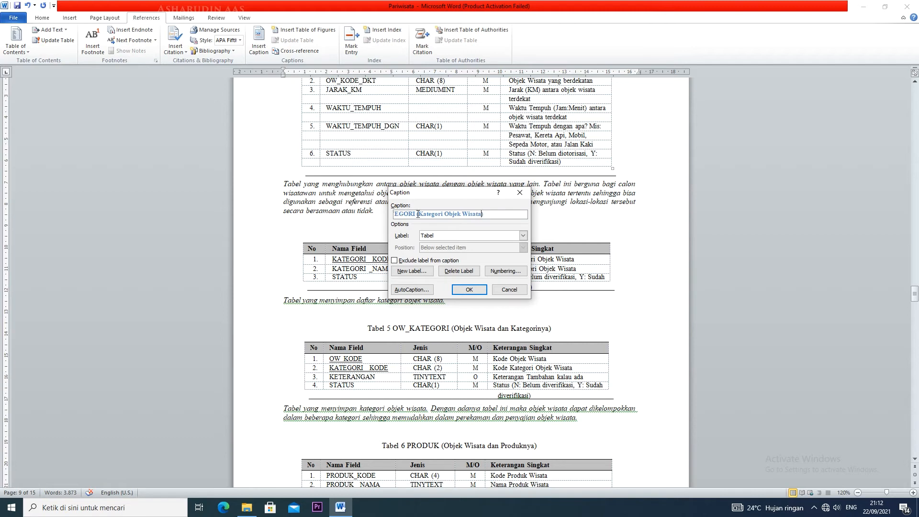
pyautogui.press('Left')
pyautogui.press('Left')
pyautogui.press('Left')
pyautogui.press('Left')
pyautogui.press('Left')
pyautogui.press('Left')
pyautogui.press('Left')
pyautogui.press('Left')
pyautogui.press('Left')
pyautogui.press('Left')
pyautogui.press('Left')
pyautogui.press('Left')
pyautogui.press('Left')
pyautogui.press('Left')
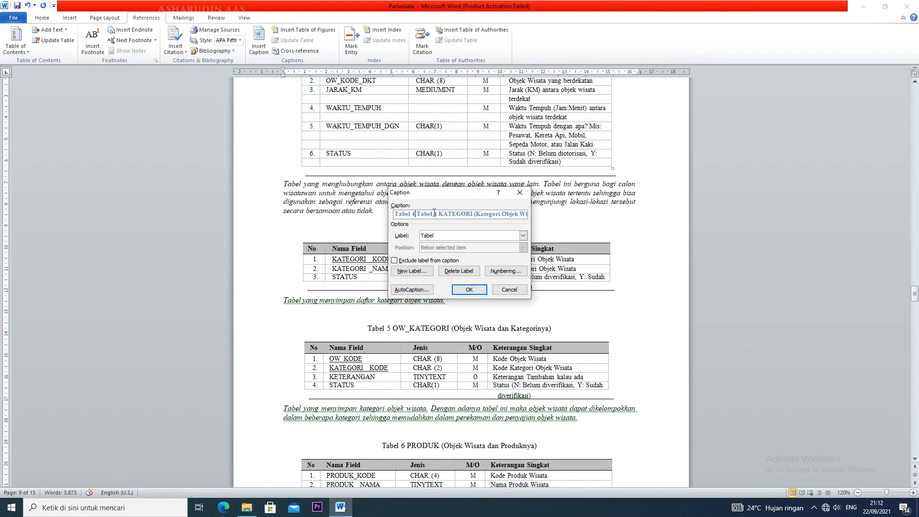
pyautogui.moveTo(415, 214); pyautogui.dragTo(437, 218)
pyautogui.press('Delete')
pyautogui.click(467, 289)
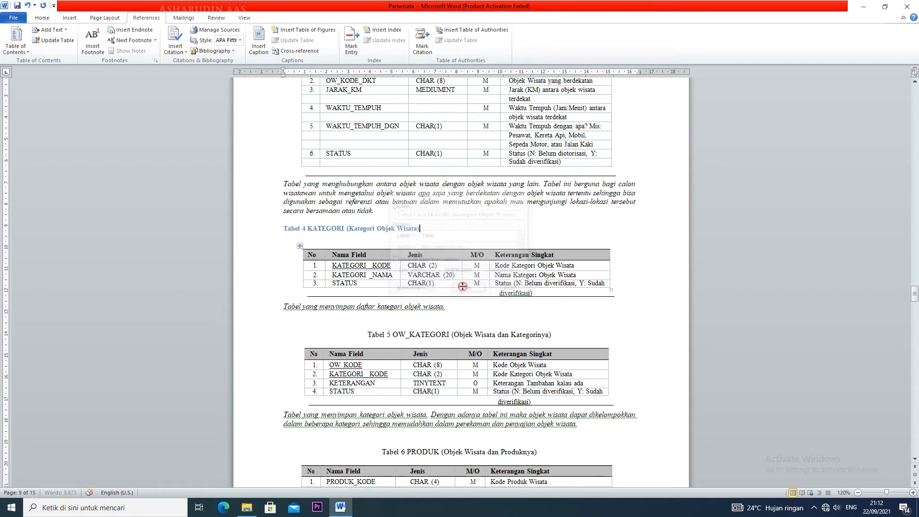
# Centre the caption "Tabel 4 KATEGORI (Kategori Objek Wisata)" and change its font colour to black.
pyautogui.hotkey('ctrl', 'e')
pyautogui.moveTo(527, 228); pyautogui.dragTo(386, 229)
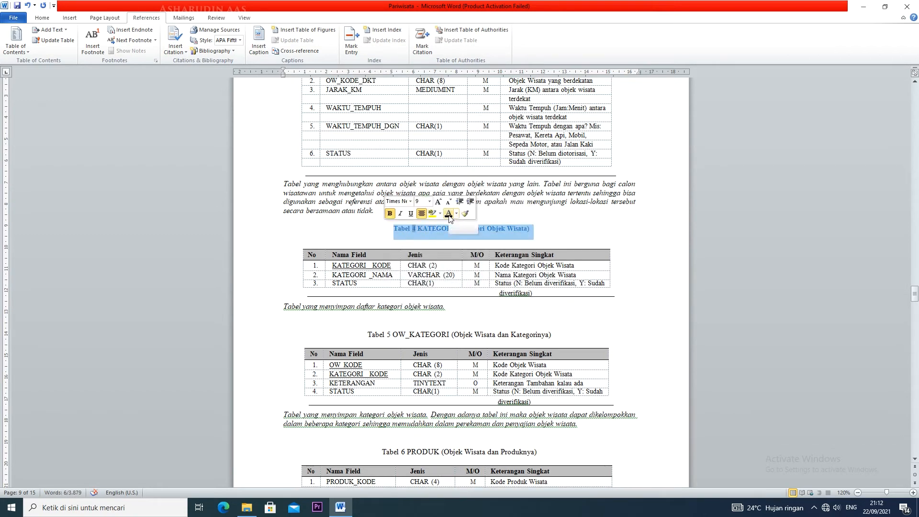
pyautogui.click(449, 213)
# Cut the manual title "Tabel 5 OW_KATEGORI (Objek Wisata dan Kategorinya)" and leave an empty line above its table.
pyautogui.scroll(-4, 444, 296)
pyautogui.moveTo(368, 227); pyautogui.dragTo(553, 226)
pyautogui.press('Delete')
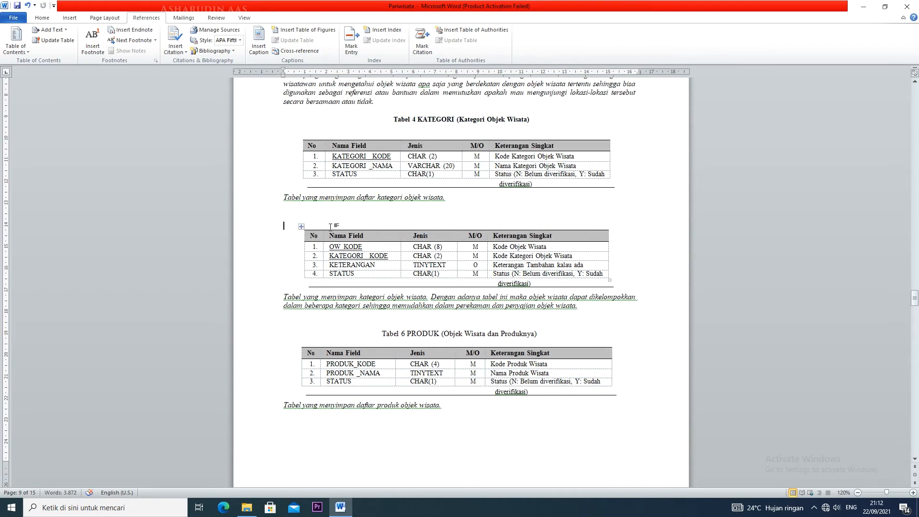
pyautogui.press('Return')
# Insert the automatic caption "Tabel 5 OW_KATEGORI (Objek Wisata dan Kategorinya)" above its table, without the duplicated label and number.
pyautogui.click(258, 43)
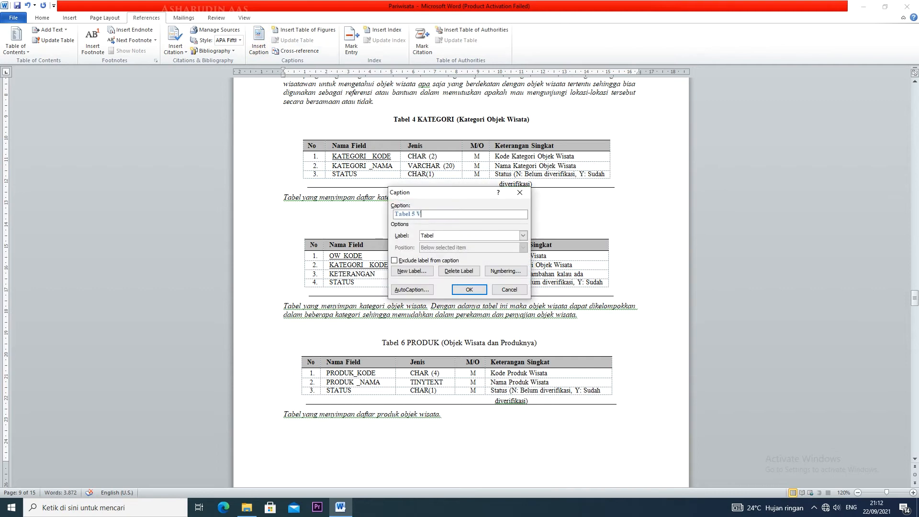
pyautogui.hotkey('ctrl', 'v')
pyautogui.press('Home')
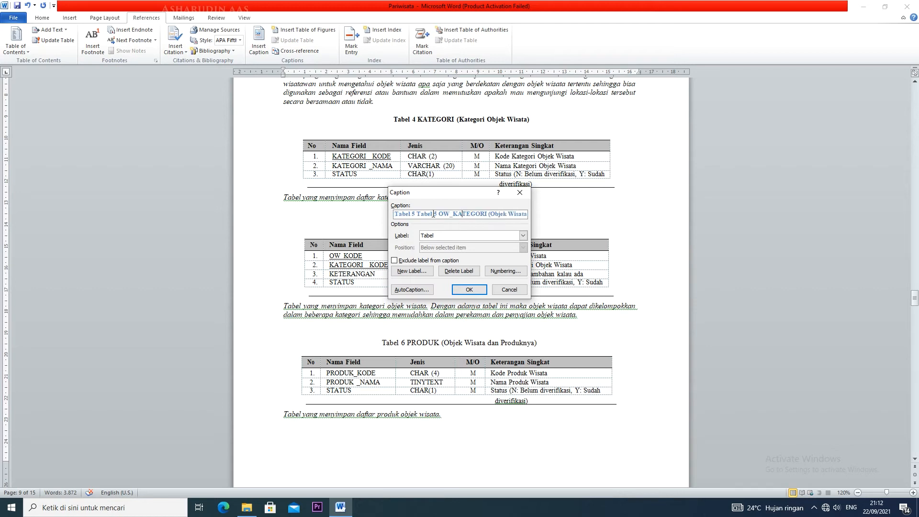
pyautogui.moveTo(418, 215); pyautogui.dragTo(439, 218)
pyautogui.press('BackSpace')
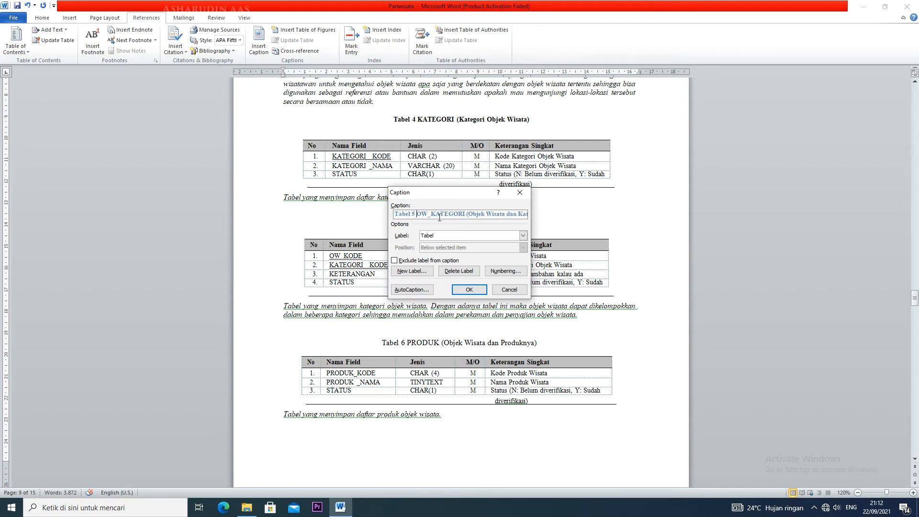
pyautogui.click(457, 287)
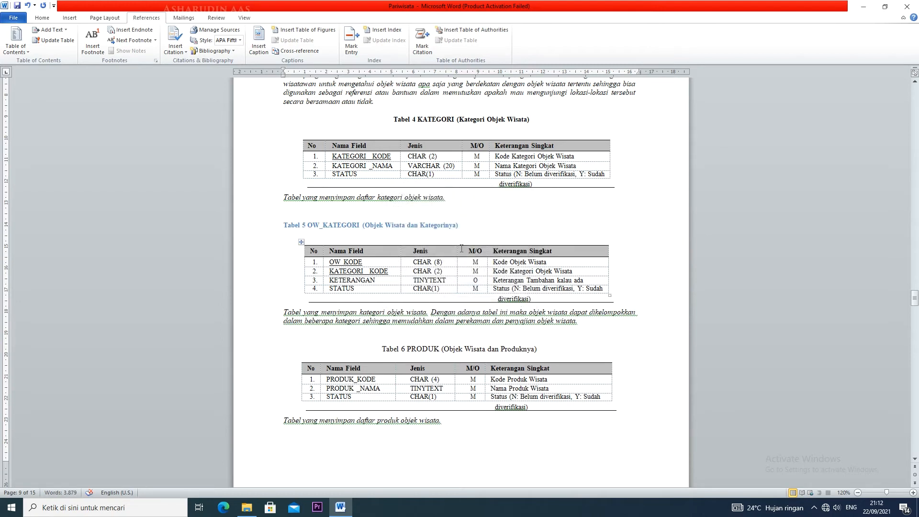
# Centre the caption of the OW_KATEGORI table and colour its text black.
pyautogui.hotkey('ctrl', 'e')
pyautogui.moveTo(568, 230); pyautogui.dragTo(374, 226)
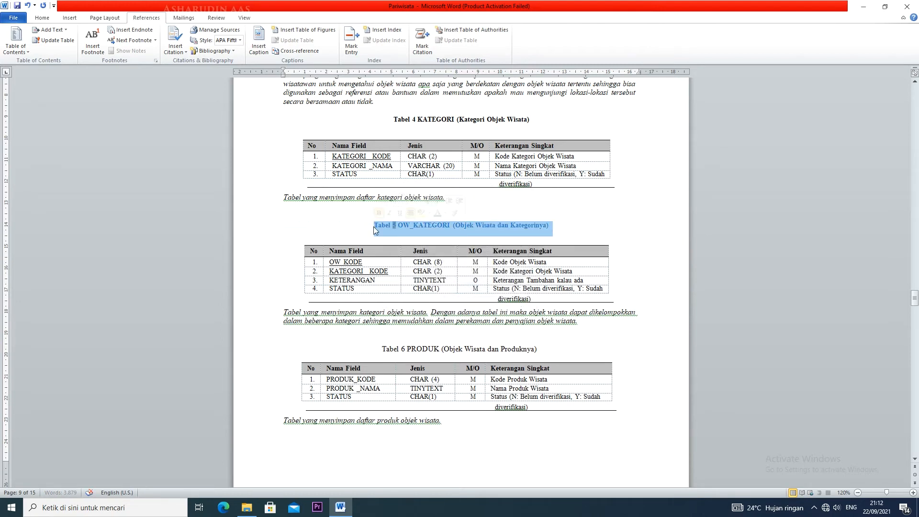
pyautogui.click(437, 213)
# Cut the manual title "Tabel 6 PRODUK (Objek Wisata dan Produknya)" and keep an empty line above its table.
pyautogui.scroll(-5, 459, 287)
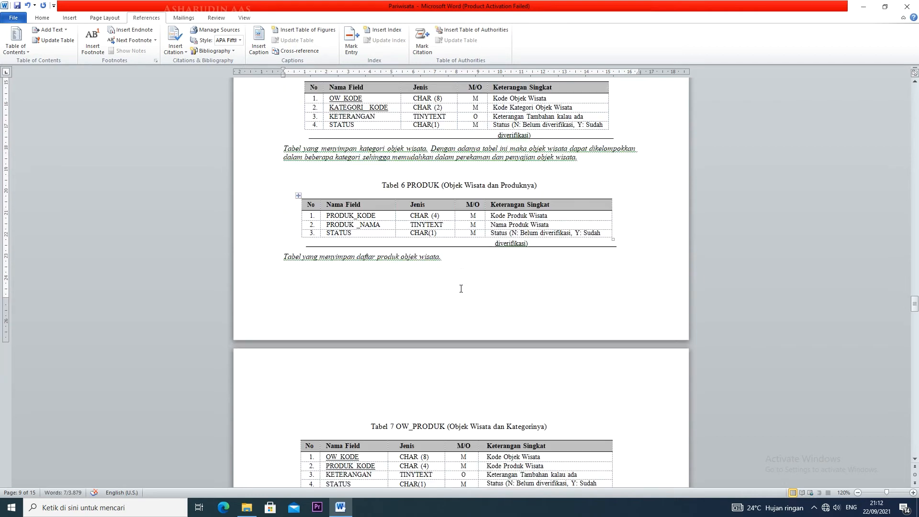
pyautogui.moveTo(379, 191); pyautogui.dragTo(542, 187)
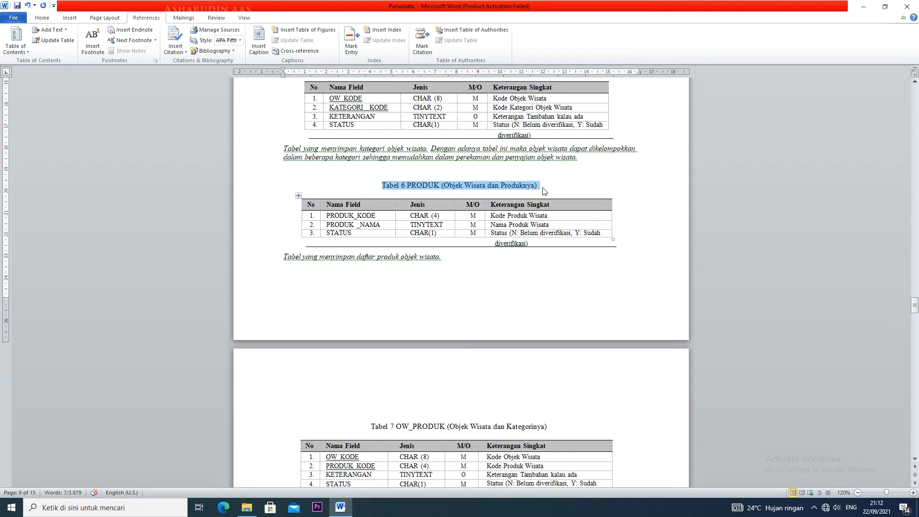
pyautogui.press('BackSpace')
pyautogui.press('BackSpace')
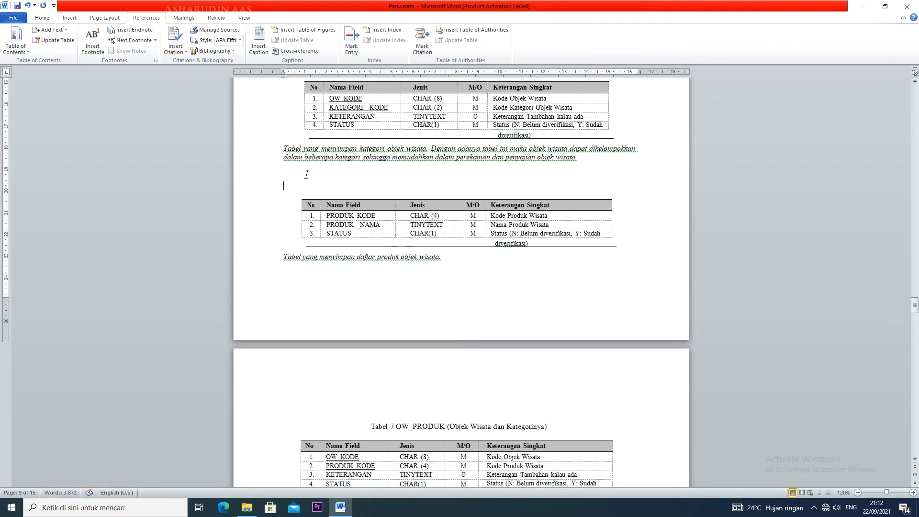
# Insert the automatic caption "Tabel 6 PRODUK (Objek Wisata dan Produknya)" without the duplicated label and number, and colour it black.
pyautogui.click(258, 41)
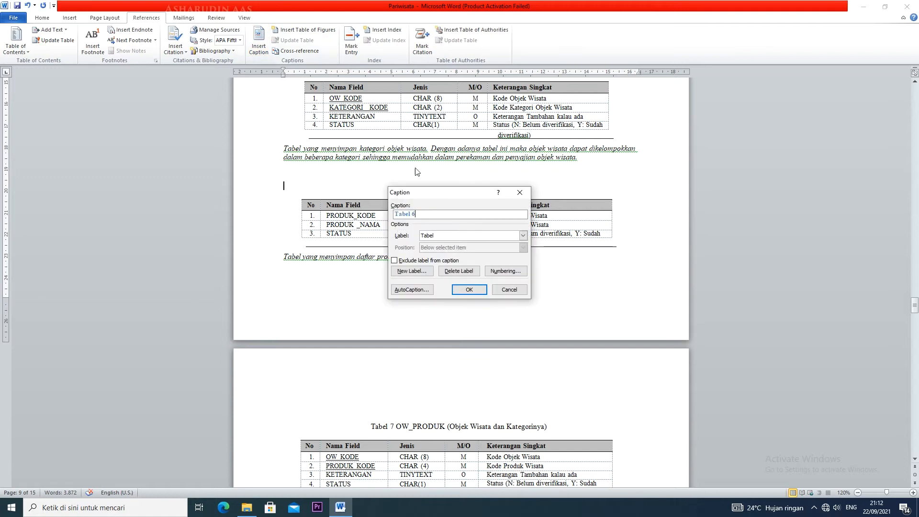
pyautogui.hotkey('ctrl', 'v')
pyautogui.press('Home')
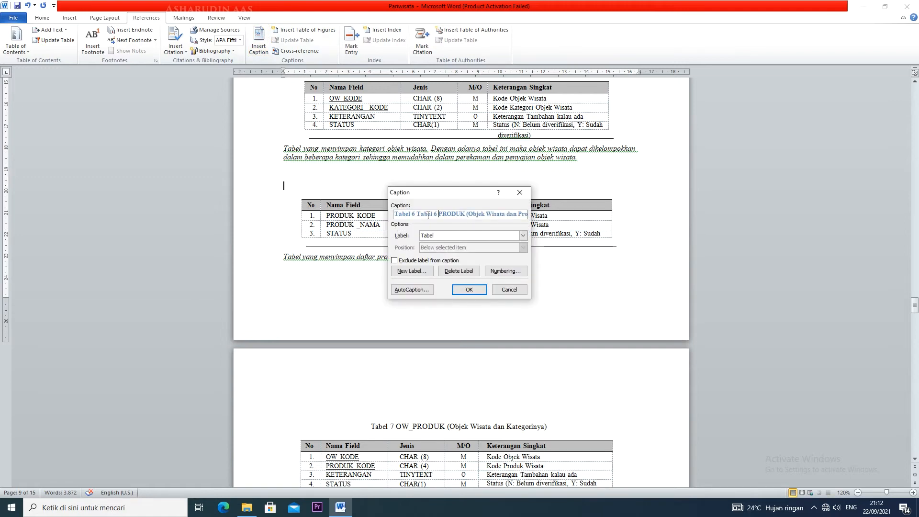
pyautogui.moveTo(416, 213); pyautogui.dragTo(439, 213)
pyautogui.press('Delete')
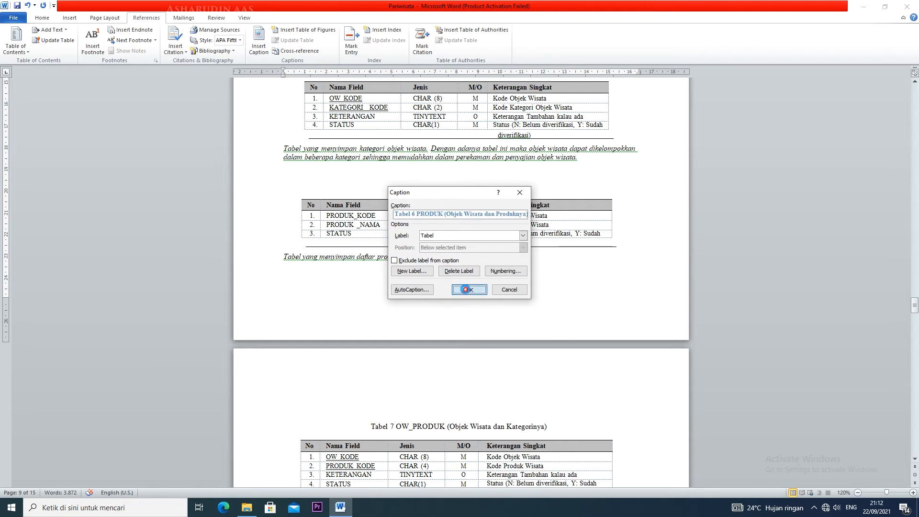
pyautogui.click(458, 290)
pyautogui.moveTo(550, 185); pyautogui.dragTo(392, 173)
pyautogui.click(448, 163)
# Cut the manual title "Tabel 7 OW_PRODUK (Objek Wisata dan Kategorinya)" and keep an empty line above its table.
pyautogui.scroll(-8, 460, 246)
pyautogui.scroll(2, 460, 249)
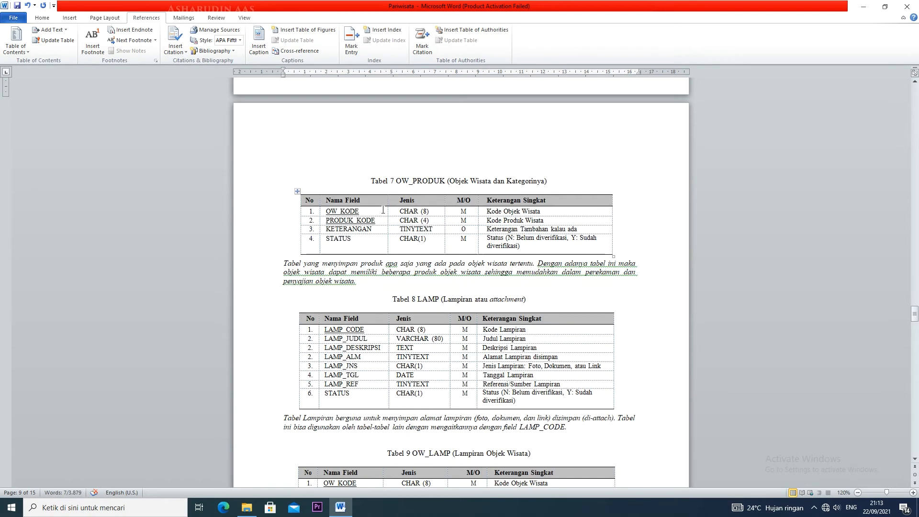
pyautogui.moveTo(369, 181); pyautogui.dragTo(559, 184)
pyautogui.press('BackSpace')
pyautogui.press('BackSpace')
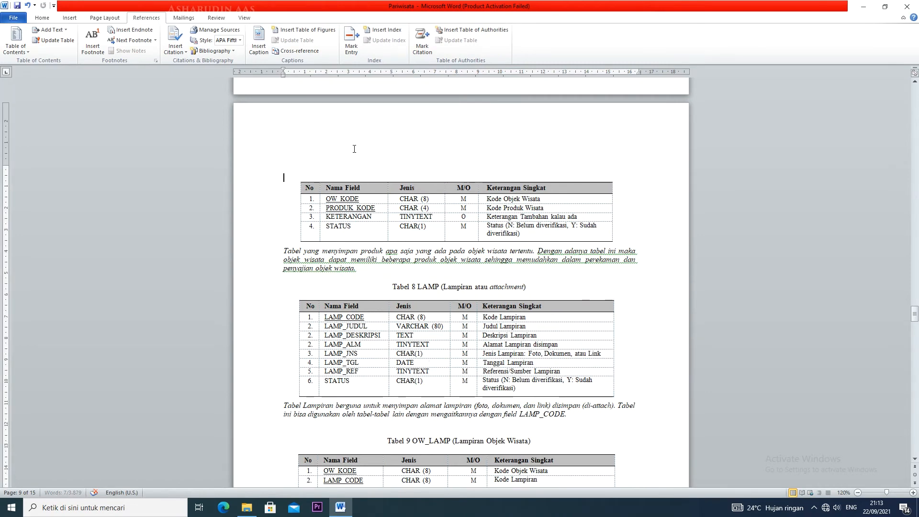
# Insert the automatic caption "Tabel 7 OW_PRODUK (Objek Wisata dan Kategorinya)" without the duplicated label and number, centred and in black.
pyautogui.click(258, 41)
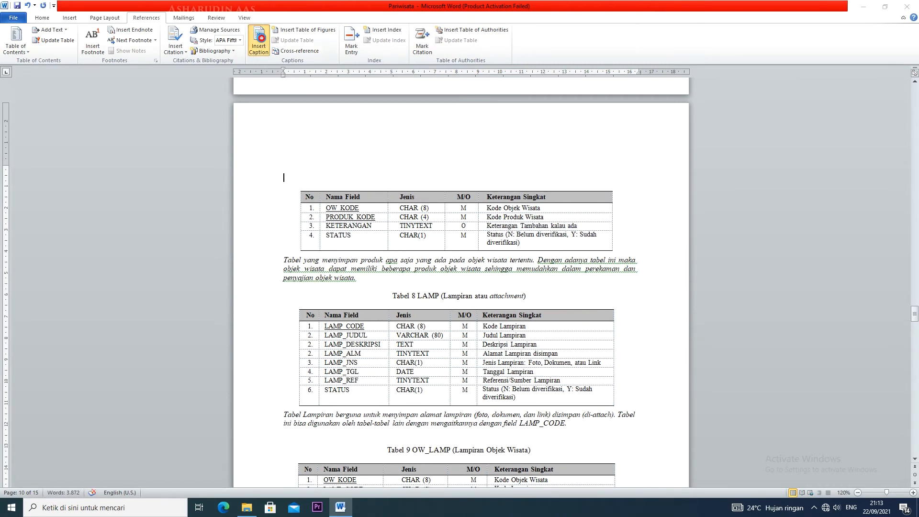
pyautogui.hotkey('ctrl', 'v')
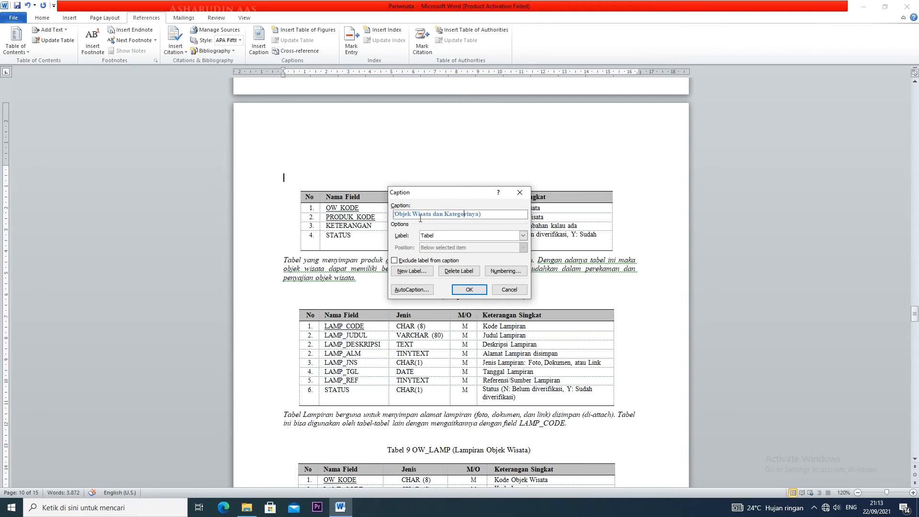
pyautogui.hotkey('shift', 'Home')
pyautogui.moveTo(416, 213); pyautogui.dragTo(437, 215)
pyautogui.press('Delete')
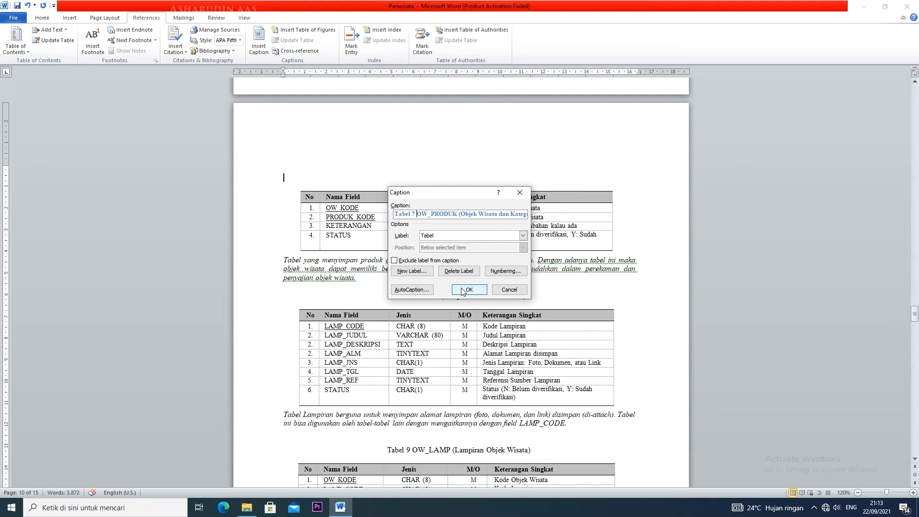
pyautogui.click(469, 289)
pyautogui.moveTo(545, 178); pyautogui.dragTo(377, 178)
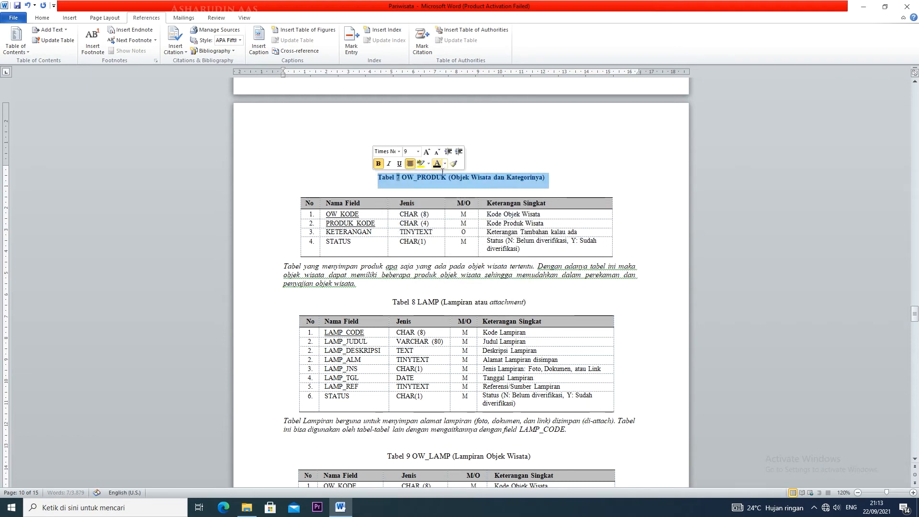
# Cut the manual title "Tabel 8 LAMP (Lampiran atau attachment)" and leave an empty line above its table.
pyautogui.scroll(-2, 404, 252)
pyautogui.moveTo(389, 245); pyautogui.dragTo(516, 252)
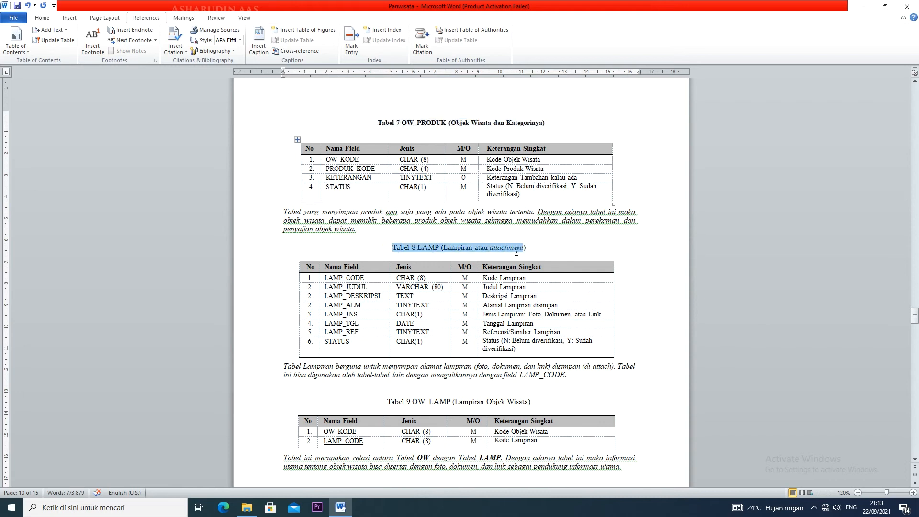
pyautogui.press('Delete')
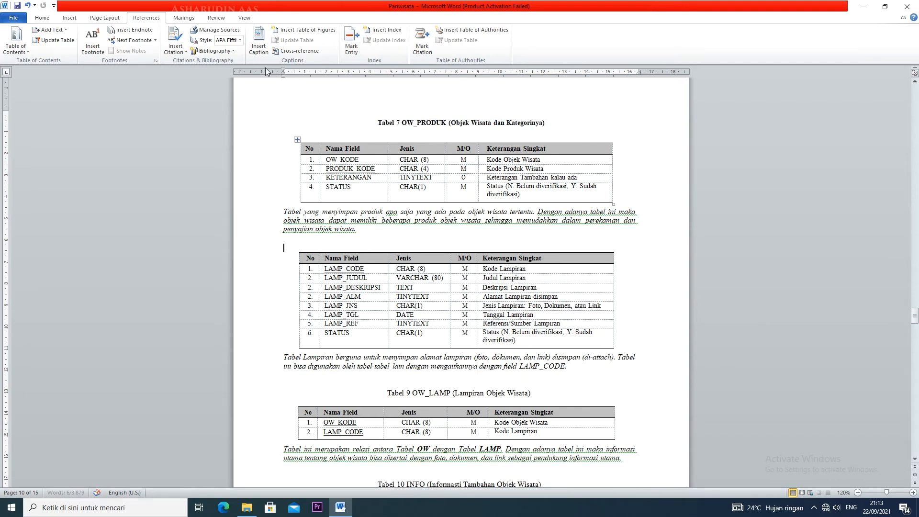
pyautogui.press('Return')
# Insert the automatic caption "Tabel 8 LAMP (Lampiran atau attachment)" without the duplicated label and number, and centre it.
pyautogui.click(258, 43)
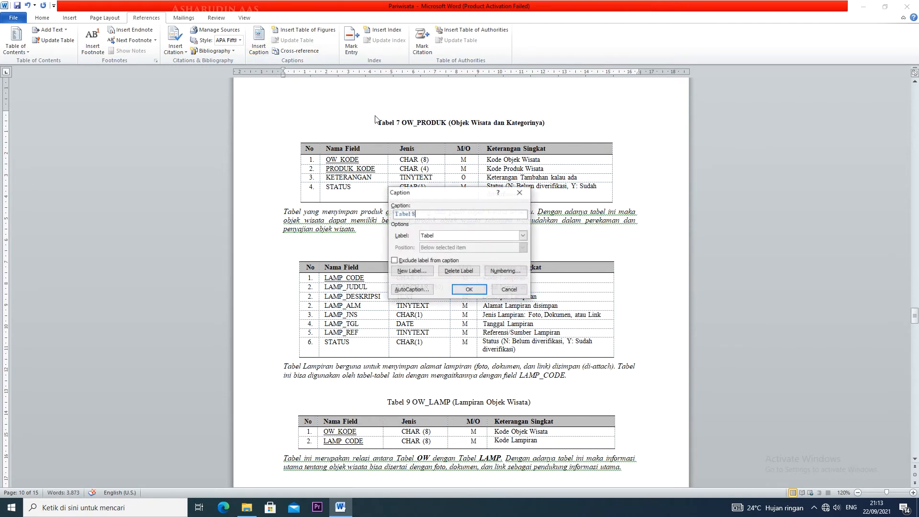
pyautogui.write('LAMP (Lampiran atau attachment)')
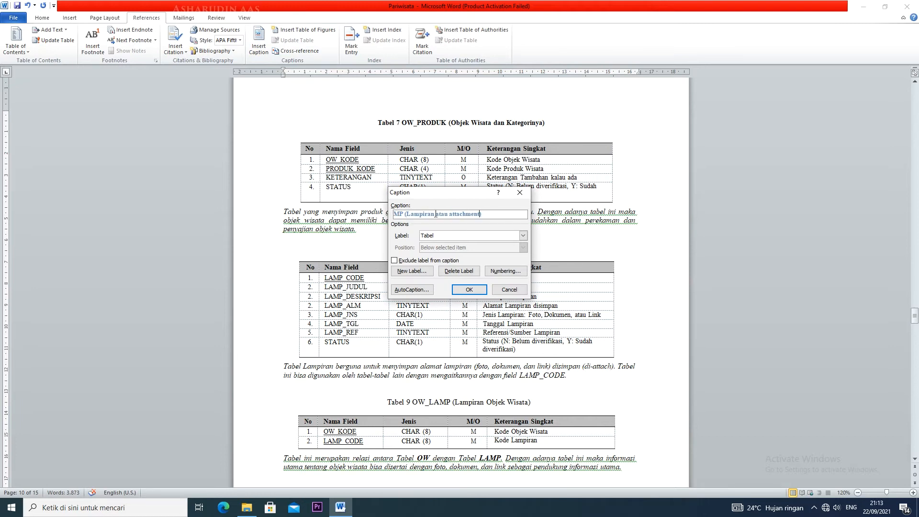
pyautogui.press('Home')
pyautogui.click(416, 214)
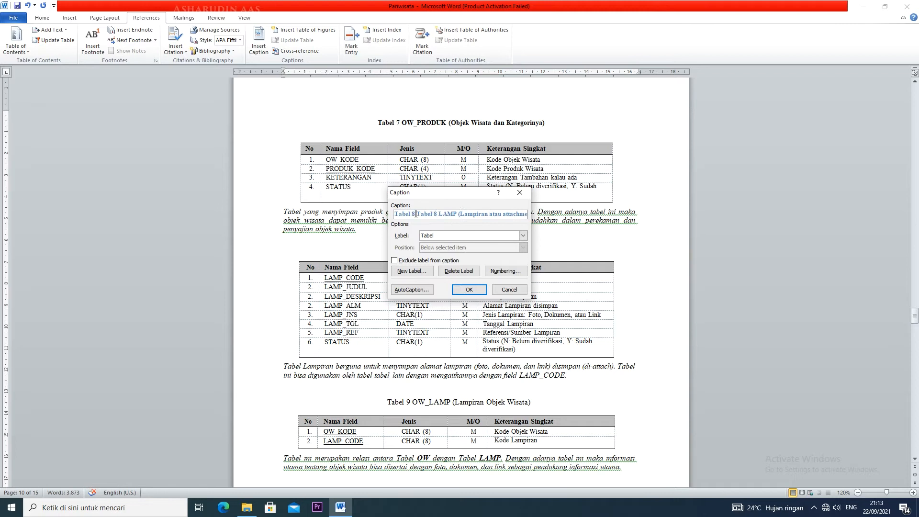
pyautogui.moveTo(416, 214); pyautogui.dragTo(437, 214)
pyautogui.press('BackSpace')
pyautogui.click(461, 289)
pyautogui.hotkey('ctrl', 'e')
pyautogui.moveTo(528, 247); pyautogui.dragTo(394, 246)
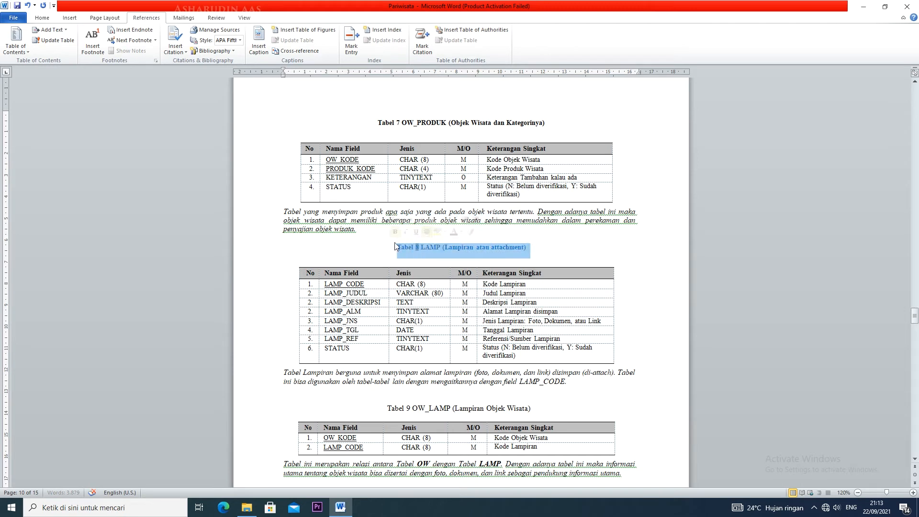
# Cut the manual title "Tabel 9 OW_LAMP (Lampiran Objek Wisata)" and keep an empty line above its table.
pyautogui.scroll(-6, 323, 258)
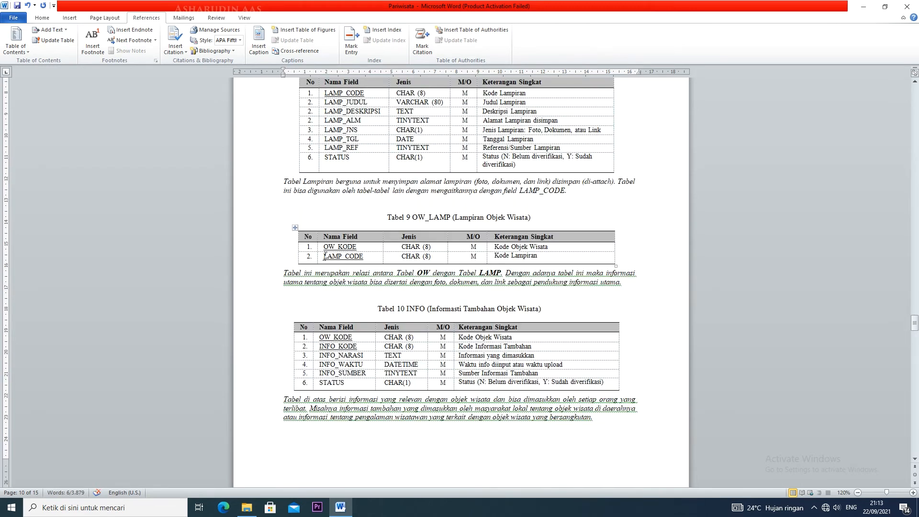
pyautogui.moveTo(375, 219); pyautogui.dragTo(532, 214)
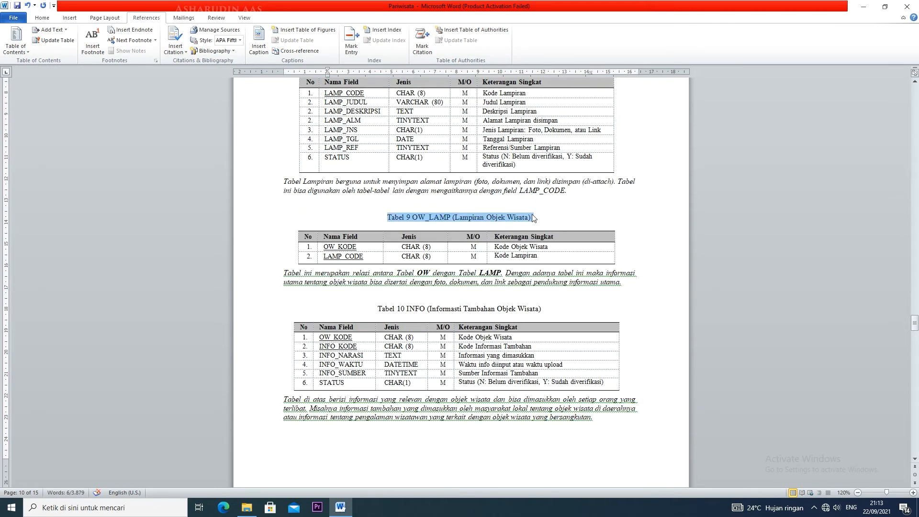
pyautogui.press('BackSpace')
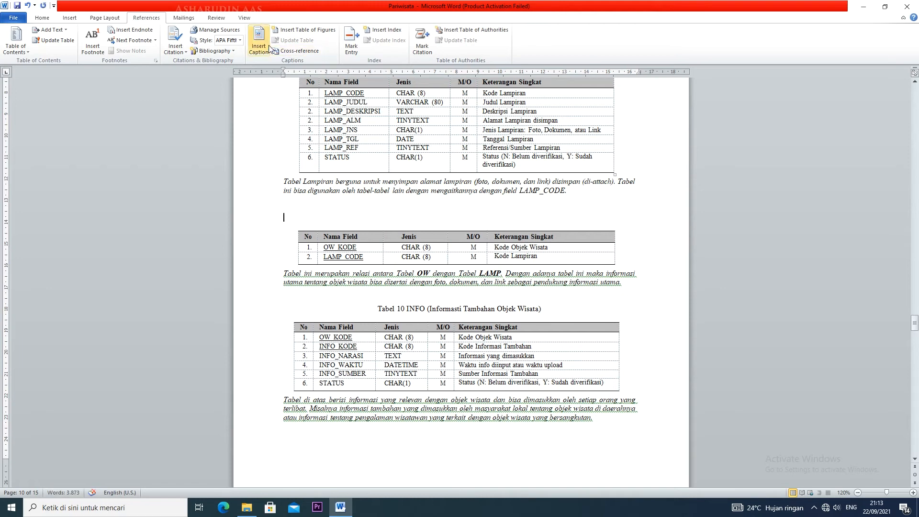
# Insert the automatic caption "Tabel 9 OW_LAMP (Lampiran Objek Wisata)" without the duplicated label and number, centred and in black.
pyautogui.click(267, 46)
pyautogui.hotkey('ctrl', 'v')
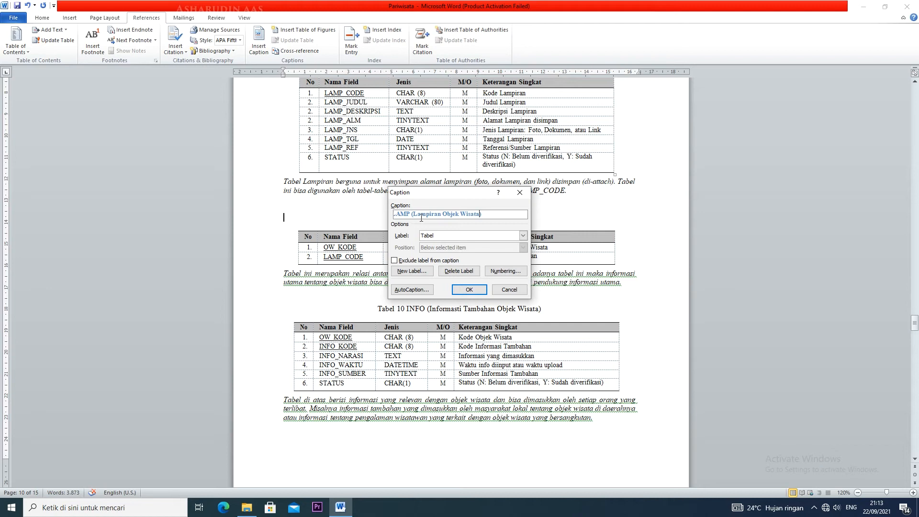
pyautogui.press('Home')
pyautogui.moveTo(417, 213); pyautogui.dragTo(437, 216)
pyautogui.press('BackSpace')
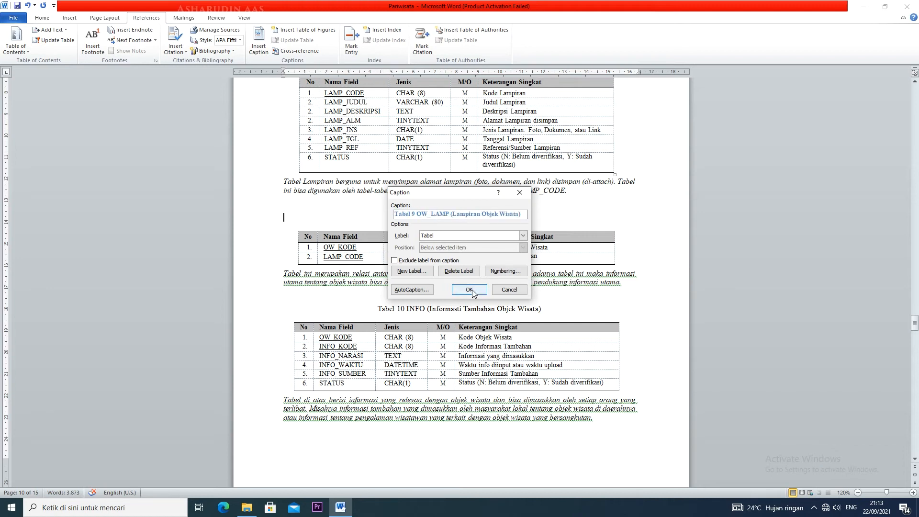
pyautogui.click(469, 290)
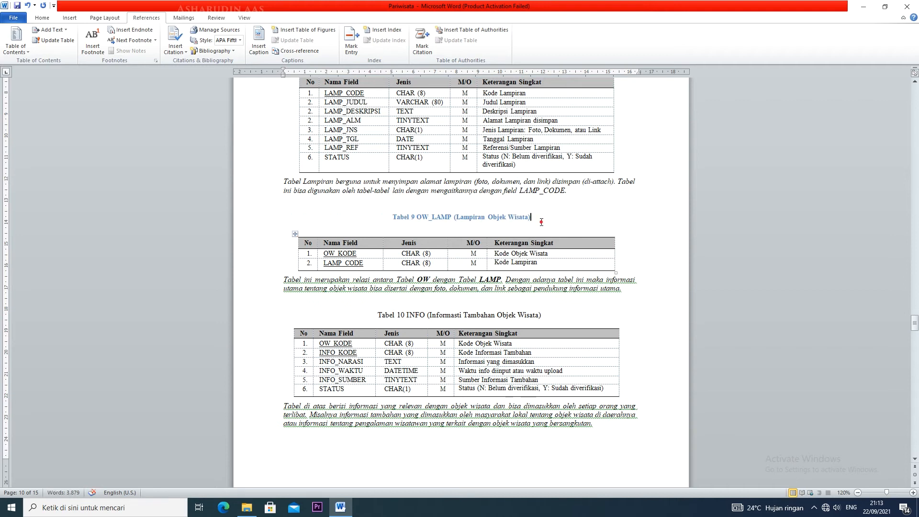
pyautogui.moveTo(532, 216); pyautogui.dragTo(392, 216)
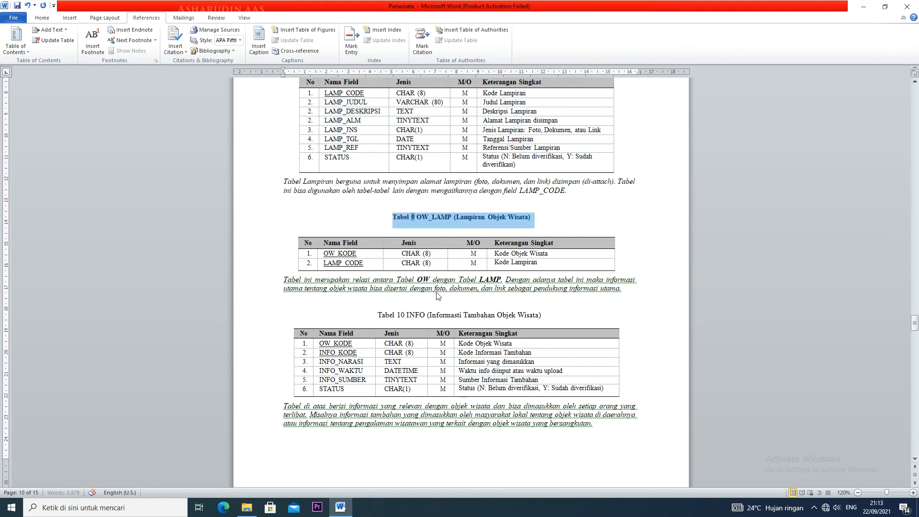
# Replace the manual title "Tabel 10 INFO (Informasti Tambahan Objek Wisata)" with an automatic caption without the duplicated label and number, centred and in black.
pyautogui.moveTo(380, 314); pyautogui.dragTo(561, 316)
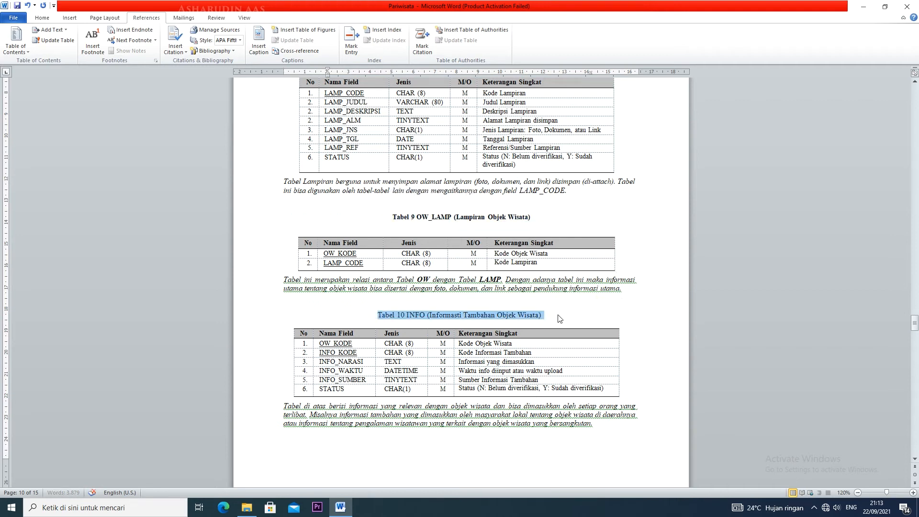
pyautogui.press('Delete')
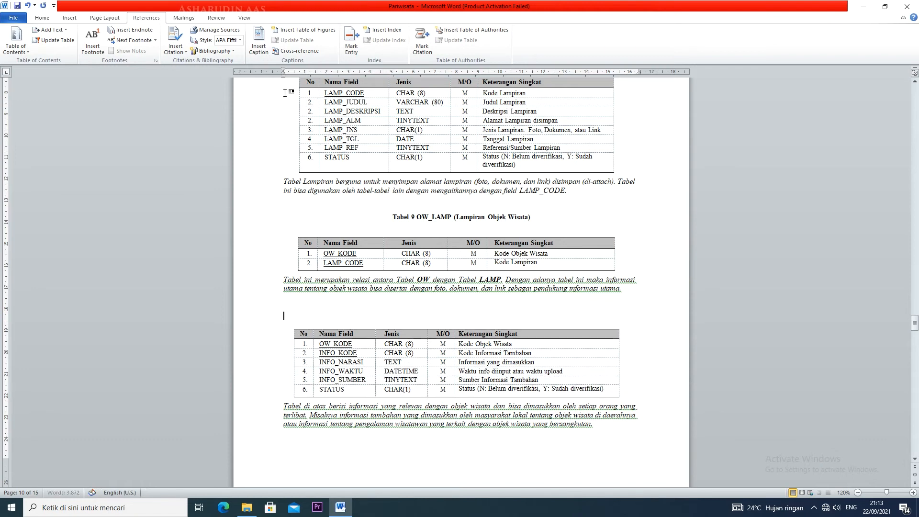
pyautogui.click(258, 40)
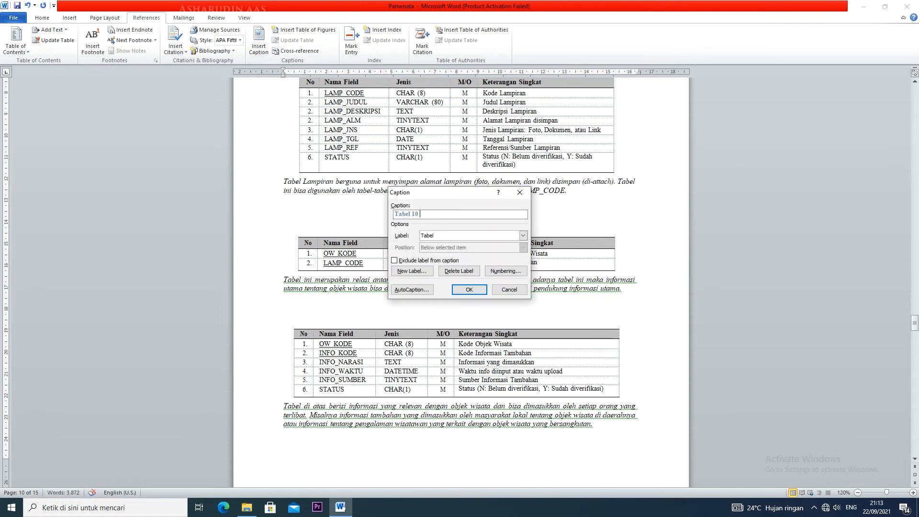
pyautogui.hotkey('ctrl', 'v')
pyautogui.press('Left')
pyautogui.press('Left')
pyautogui.press('Left')
pyautogui.press('Left')
pyautogui.press('Left')
pyautogui.press('Left')
pyautogui.press('Left')
pyautogui.press('Left')
pyautogui.press('Left')
pyautogui.press('Left')
pyautogui.press('Left')
pyautogui.press('Left')
pyautogui.press('Left')
pyautogui.press('Left')
pyautogui.press('Left')
pyautogui.press('Left')
pyautogui.press('Left')
pyautogui.press('Left')
pyautogui.press('Left')
pyautogui.press('Left')
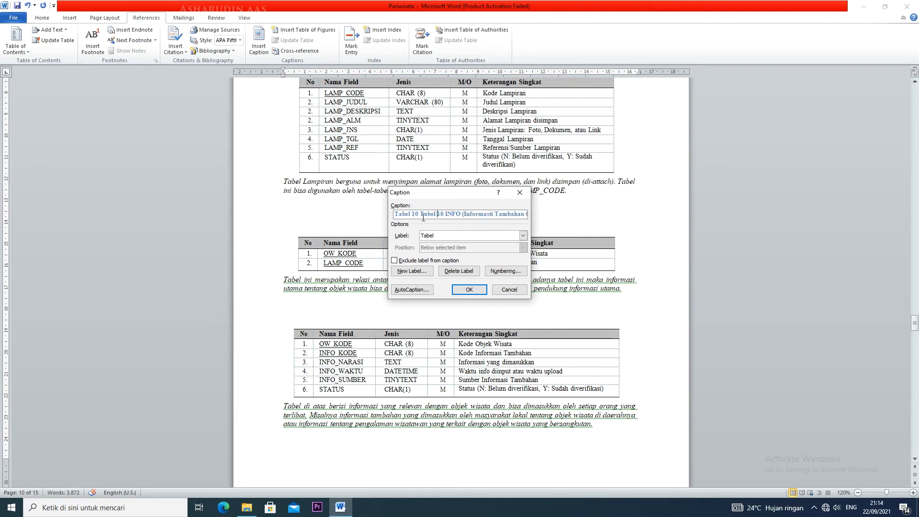
pyautogui.moveTo(420, 214); pyautogui.dragTo(443, 217)
pyautogui.press('Delete')
pyautogui.click(465, 290)
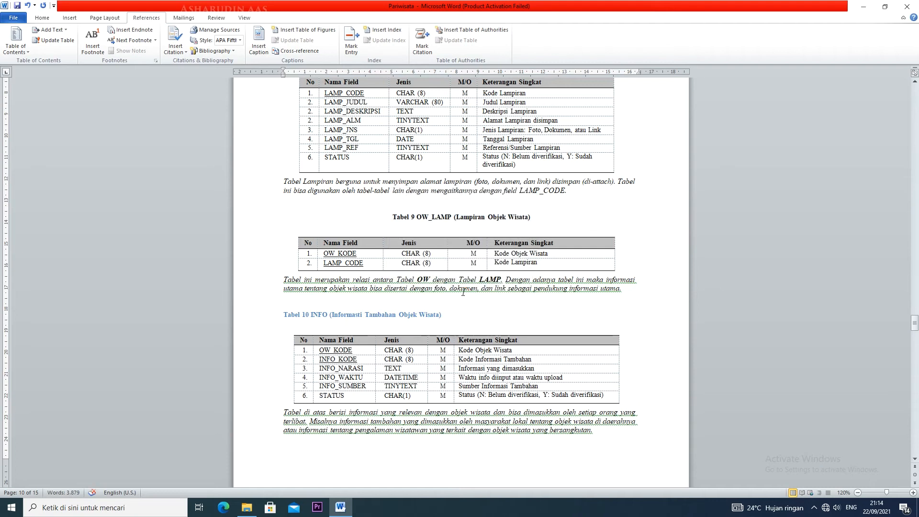
pyautogui.hotkey('ctrl', 'e')
pyautogui.moveTo(557, 316); pyautogui.dragTo(363, 311)
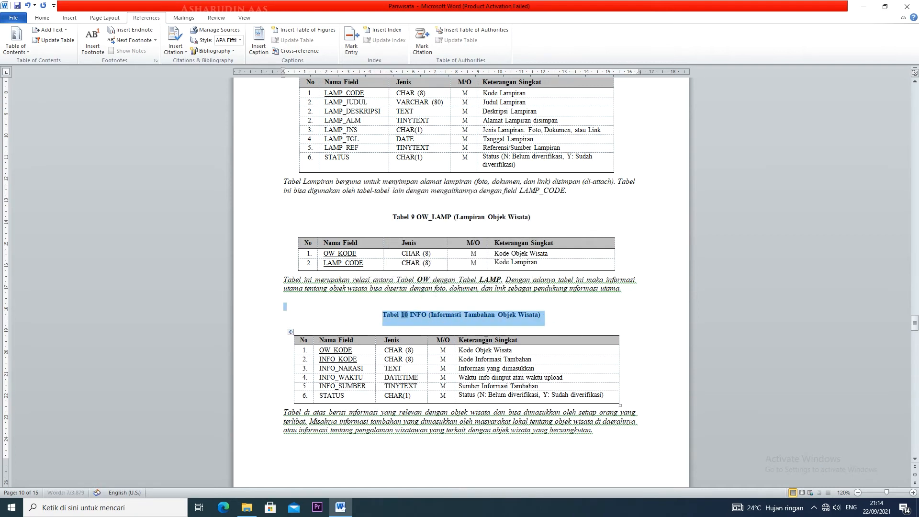
# Cut the manual title "Tabel 11 INFO_LAMP (Informasti Tambahan Objek Wisata)" and leave an empty line above its table.
pyautogui.scroll(-7, 485, 340)
pyautogui.scroll(-4, 486, 339)
pyautogui.moveTo(360, 289); pyautogui.dragTo(583, 289)
pyautogui.press('BackSpace')
pyautogui.press('Return')
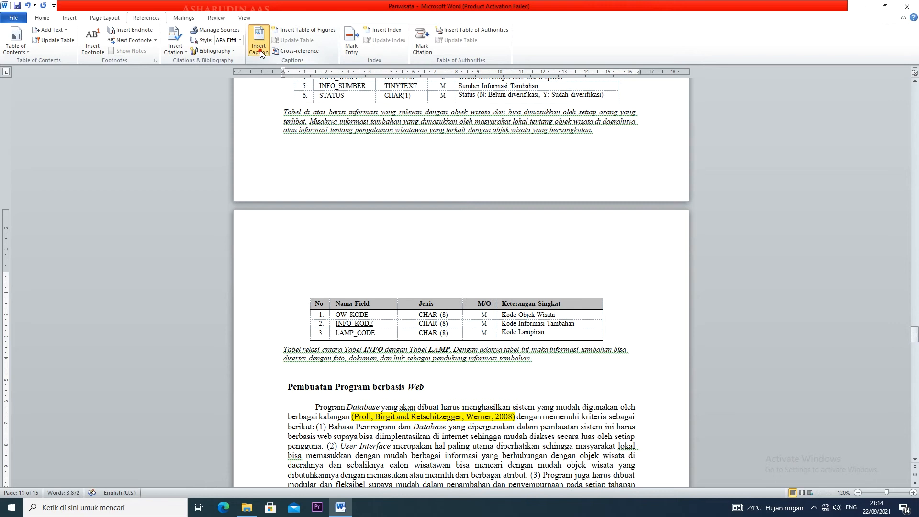
# Insert the automatic caption "Tabel 11 INFO_LAMP (Informasti Tambahan Objek Wisata)" without the duplicated label and number, centred and in black.
pyautogui.click(259, 50)
pyautogui.hotkey('ctrl', 'v')
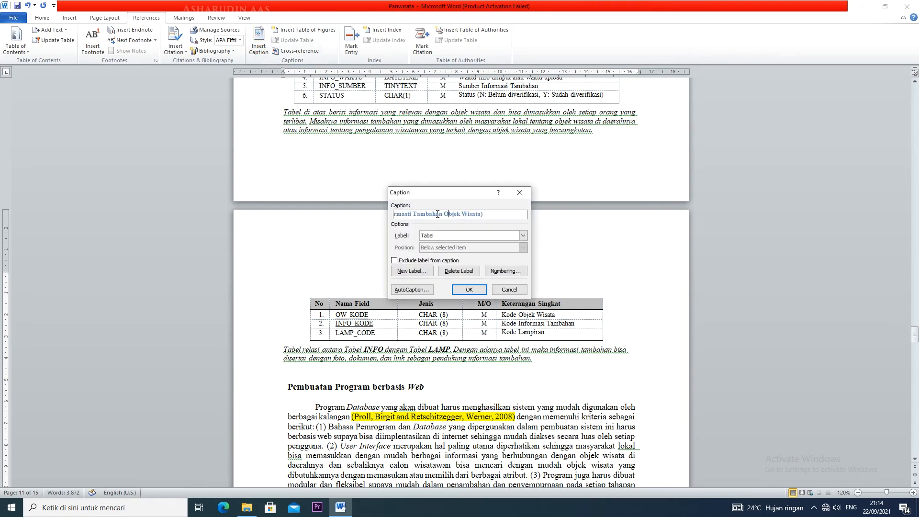
pyautogui.press('Home')
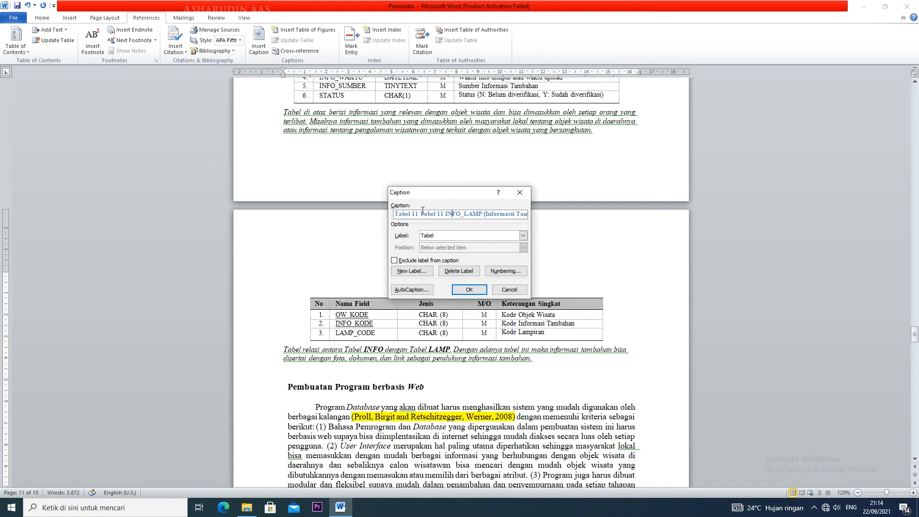
pyautogui.moveTo(420, 216); pyautogui.dragTo(443, 223)
pyautogui.press('Delete')
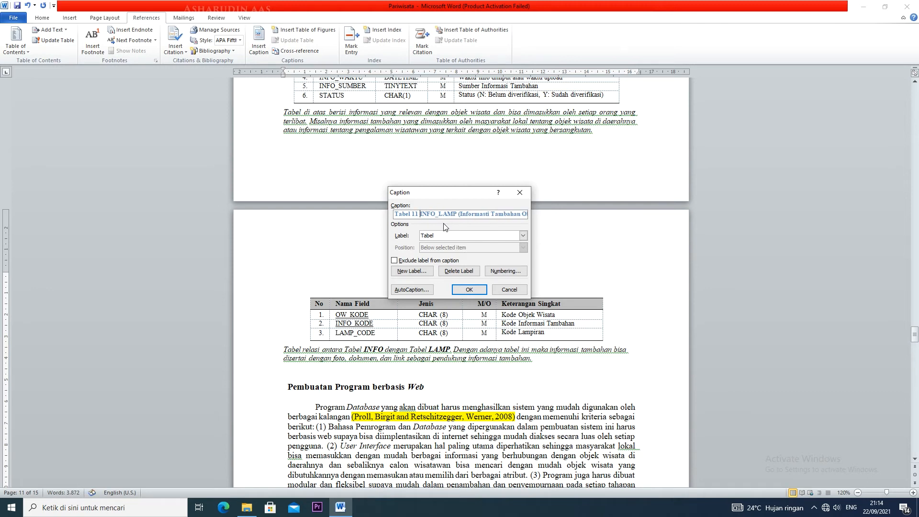
pyautogui.click(464, 291)
pyautogui.hotkey('ctrl', 'e')
pyautogui.moveTo(563, 285); pyautogui.dragTo(358, 288)
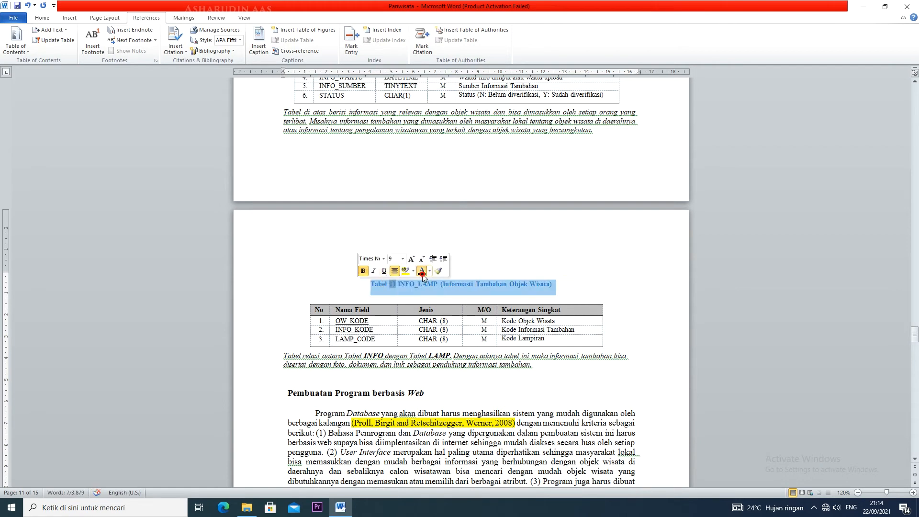
pyautogui.click(472, 289)
# Copy the manual title "Tabel 12 Data yang Diperlukan" and delete it, keeping an empty line above its table.
pyautogui.scroll(-15, 473, 290)
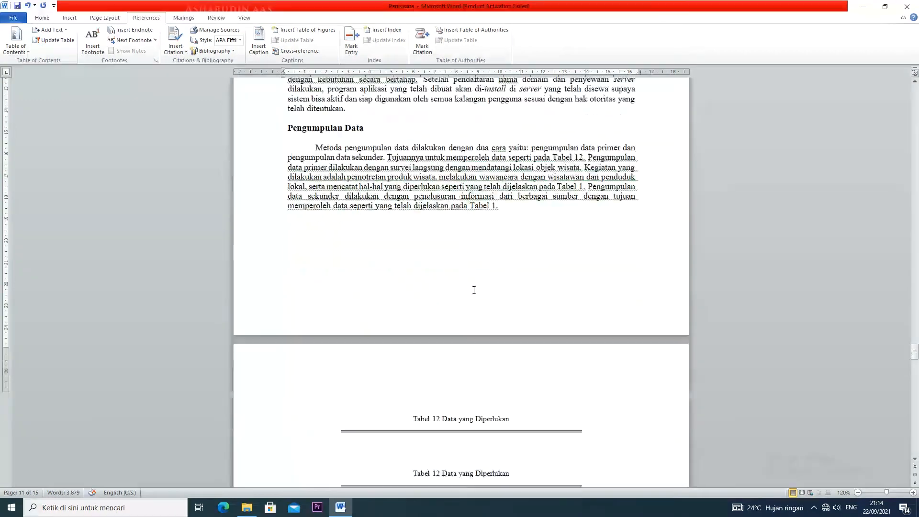
pyautogui.scroll(-3, 474, 290)
pyautogui.moveTo(524, 257); pyautogui.dragTo(522, 257)
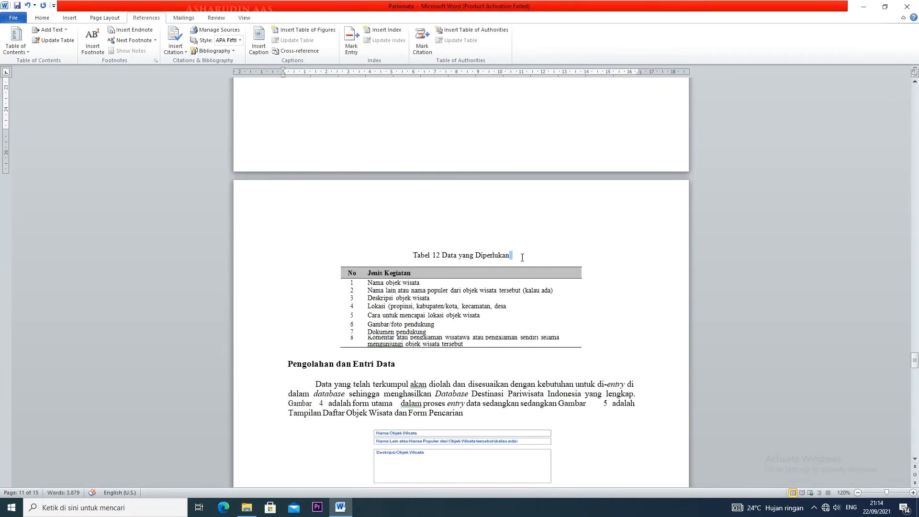
pyautogui.moveTo(411, 256); pyautogui.dragTo(507, 254)
pyautogui.hotkey('ctrl', 'c')
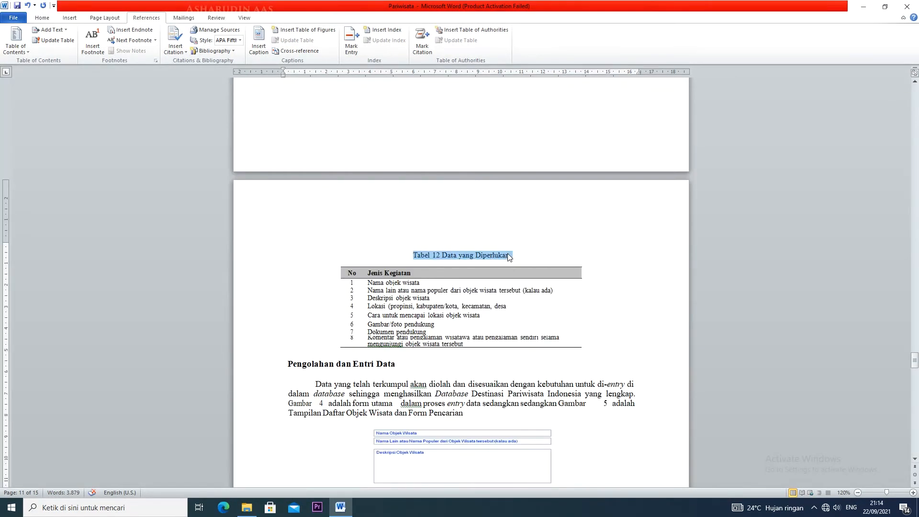
pyautogui.press('Delete')
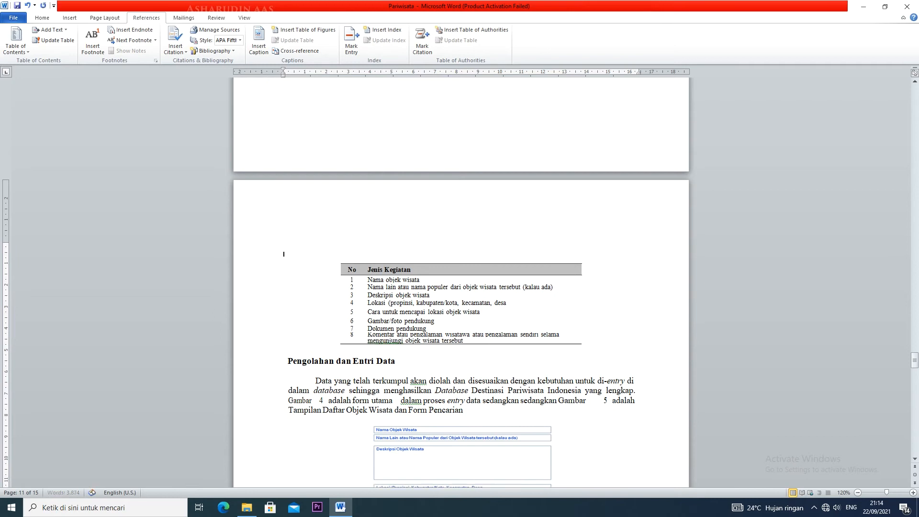
# Insert the automatic caption "Tabel 12 Data yang Diperlukan" without the duplicated label and number, centred and in black.
pyautogui.click(252, 32)
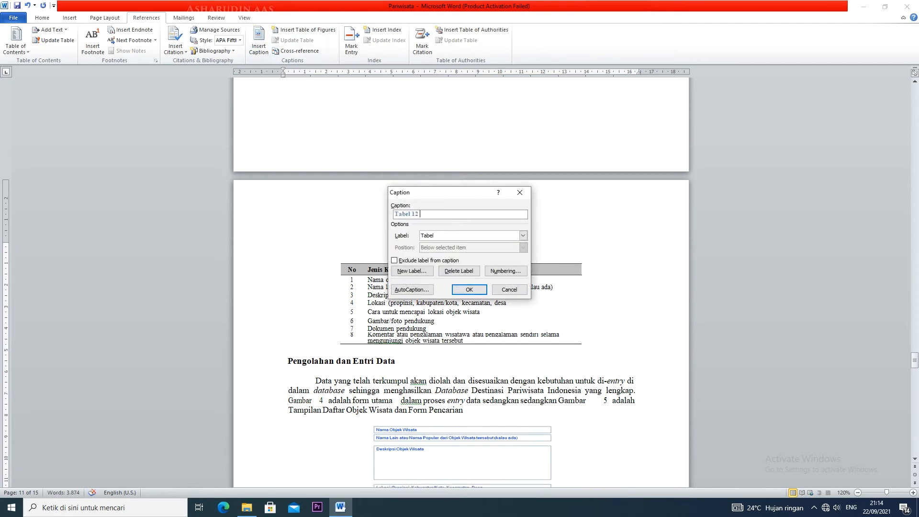
pyautogui.hotkey('ctrl', 'v')
pyautogui.moveTo(444, 214); pyautogui.dragTo(420, 214)
pyautogui.press('BackSpace')
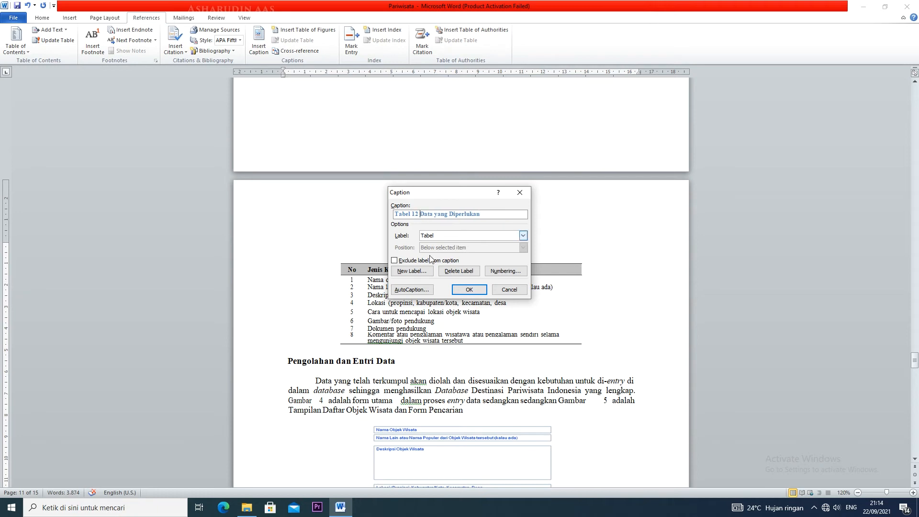
pyautogui.click(479, 294)
pyautogui.hotkey('ctrl', 'e')
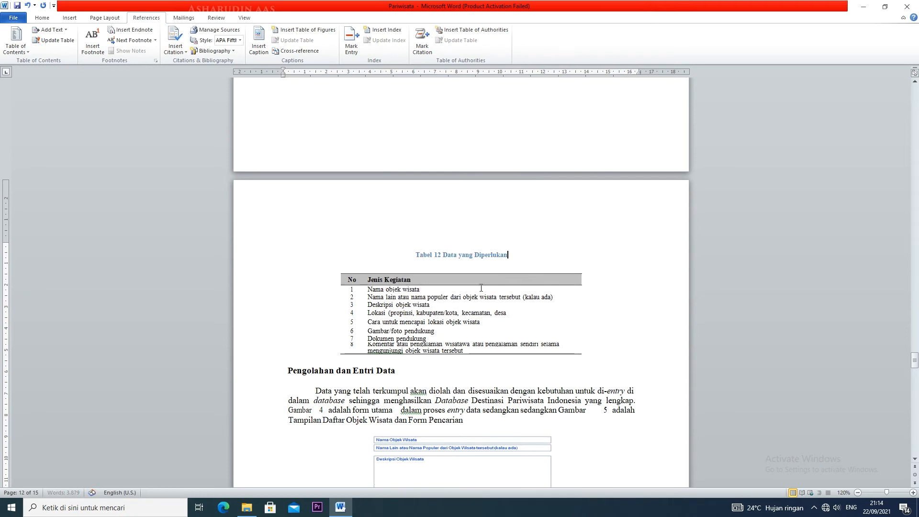
pyautogui.moveTo(513, 258); pyautogui.dragTo(422, 255)
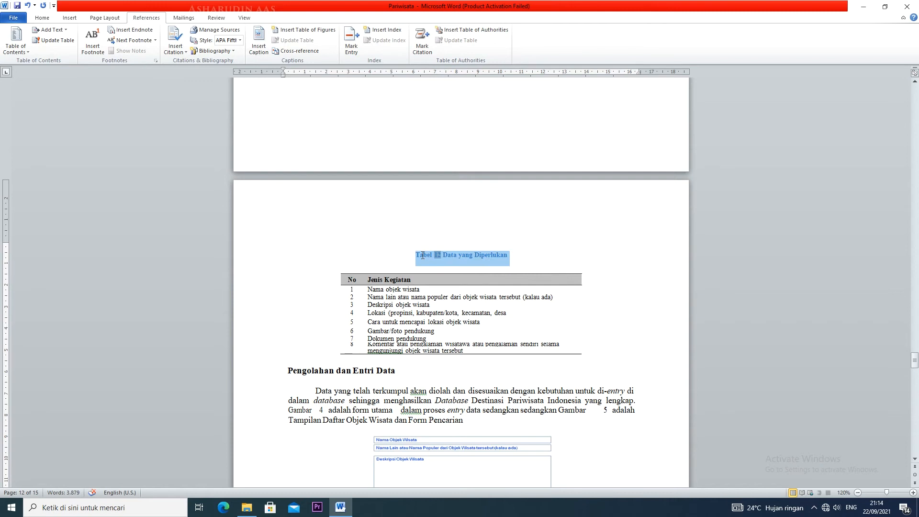
pyautogui.click(475, 241)
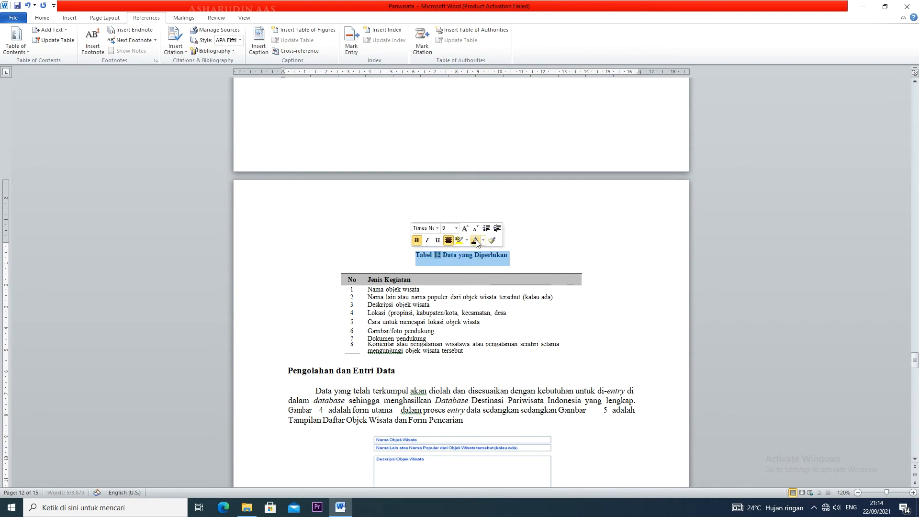
pyautogui.click(534, 259)
# Insert an automatic list of tables with the caption label Tabel on the line above the heading "BAB 1 PENDAHULUAN".
pyautogui.scroll(-20, 533, 260)
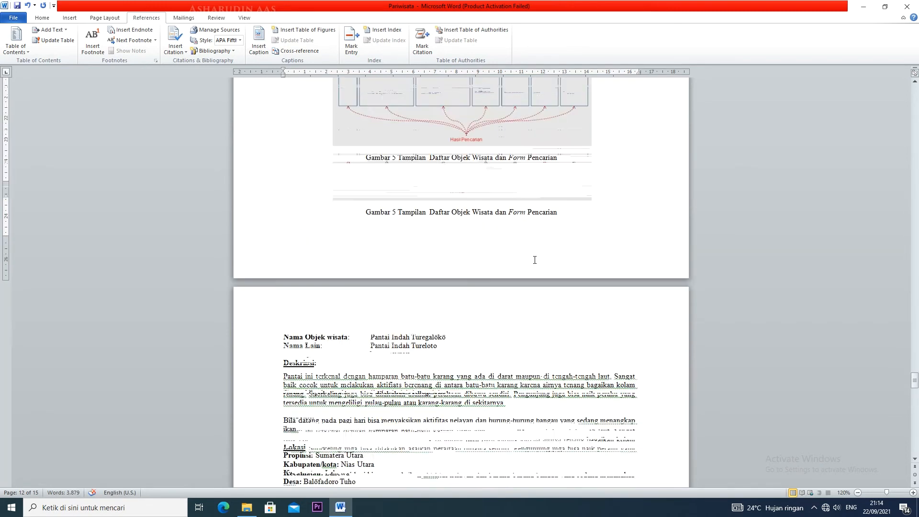
pyautogui.scroll(-20, 534, 260)
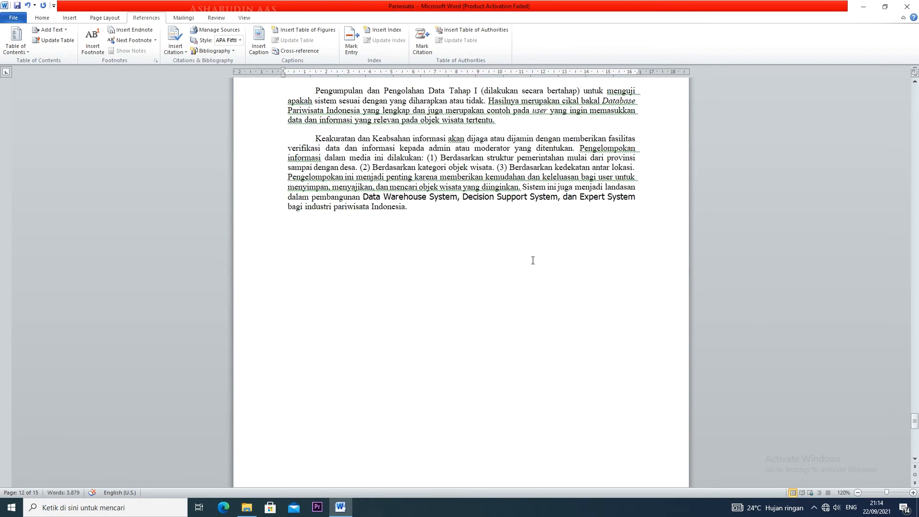
pyautogui.scroll(20, 533, 260)
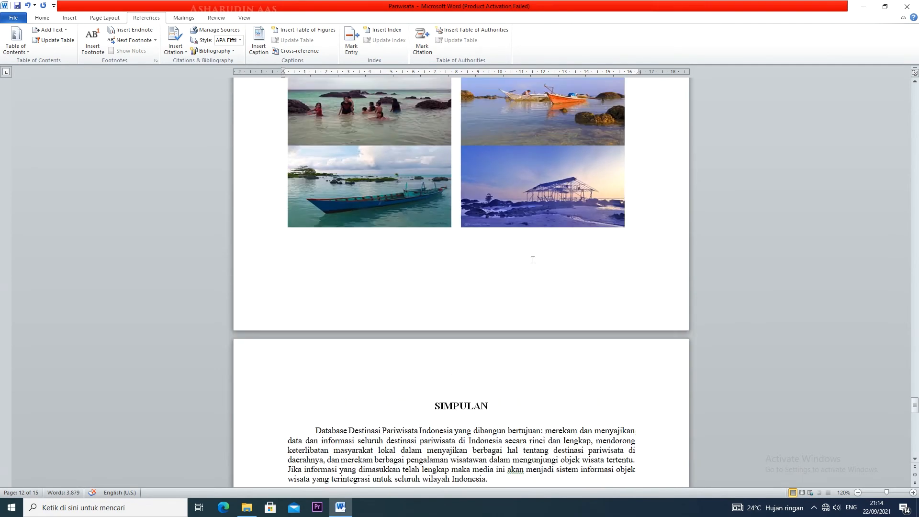
pyautogui.moveTo(914, 396); pyautogui.dragTo(885, 137)
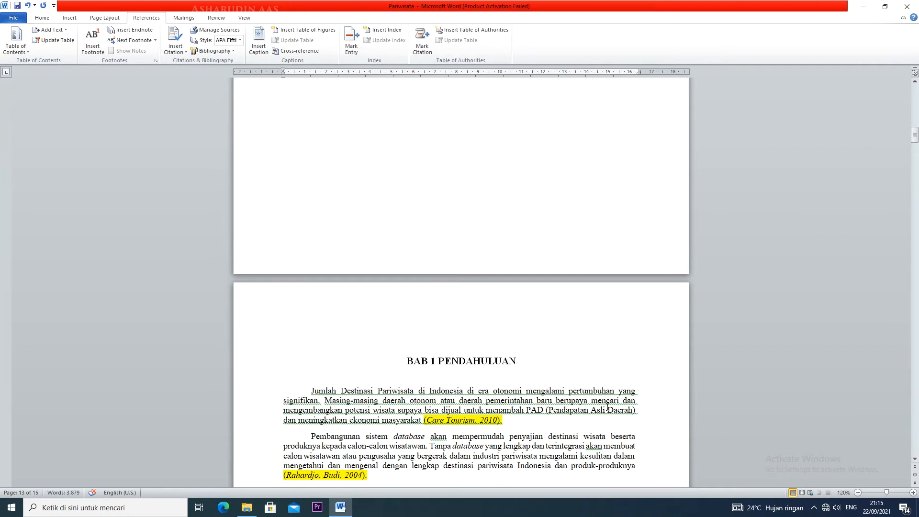
pyautogui.click(484, 350)
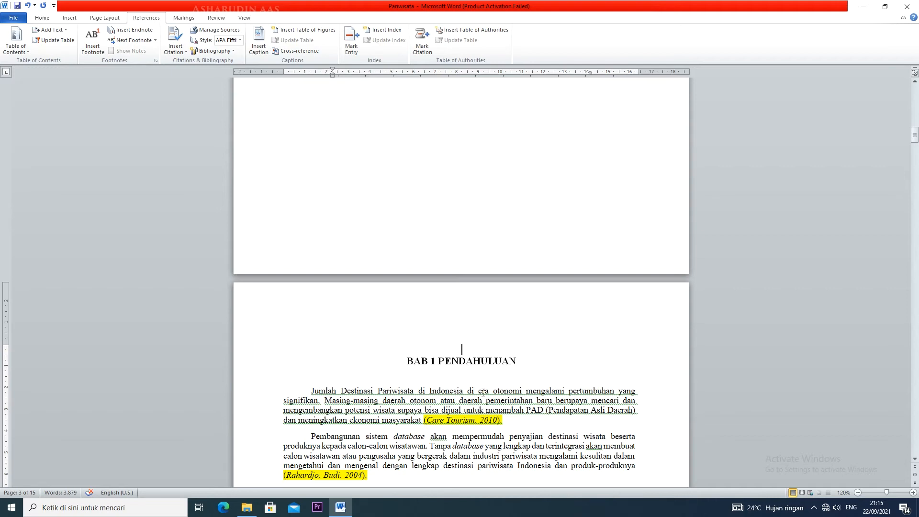
pyautogui.click(304, 32)
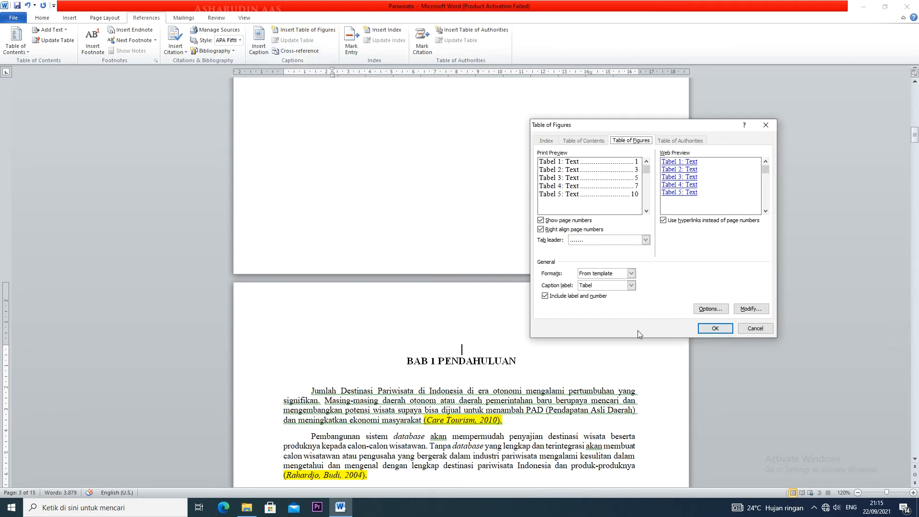
pyautogui.click(631, 286)
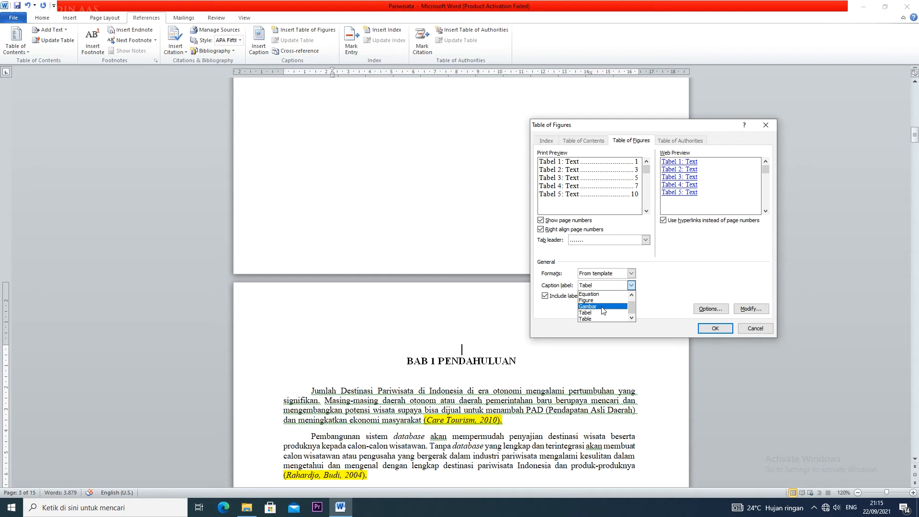
pyautogui.click(595, 312)
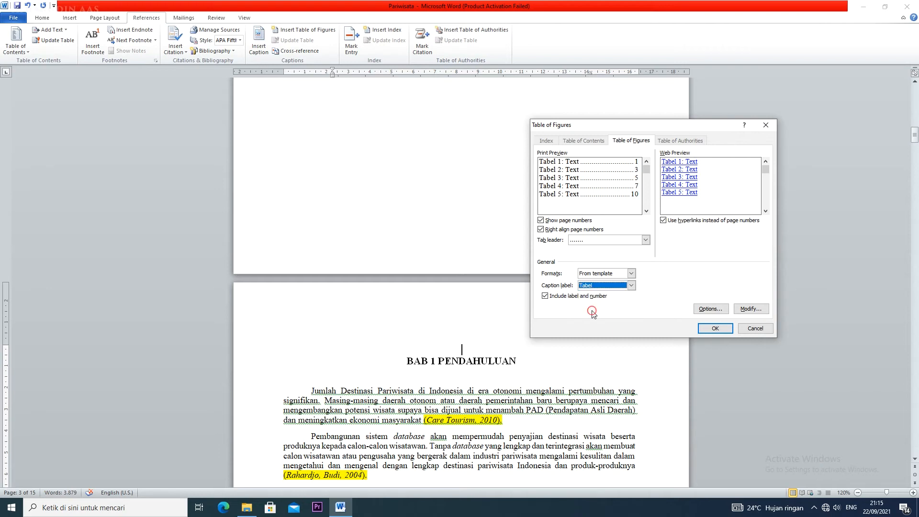
pyautogui.click(715, 329)
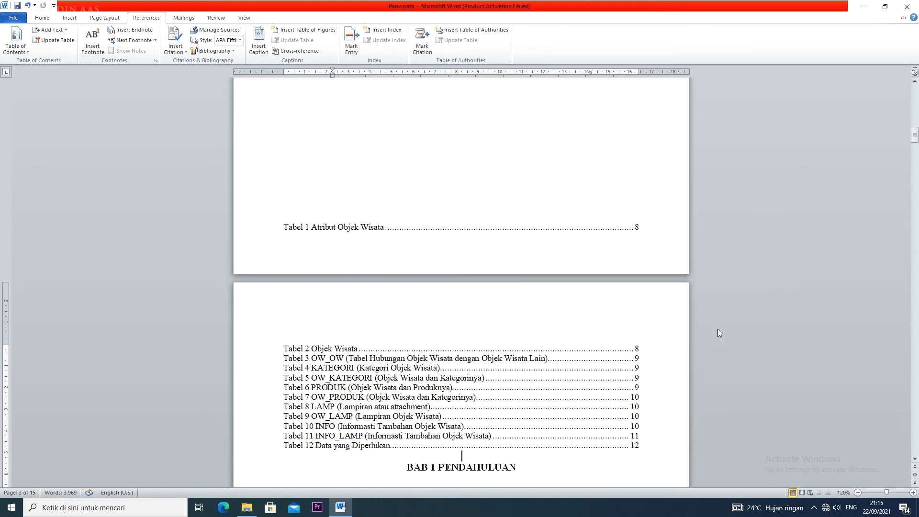
# Add an empty line between the table of contents and the list of tables to move the whole list onto the next page.
pyautogui.scroll(9, 437, 337)
pyautogui.scroll(-3, 437, 337)
pyautogui.click(436, 337)
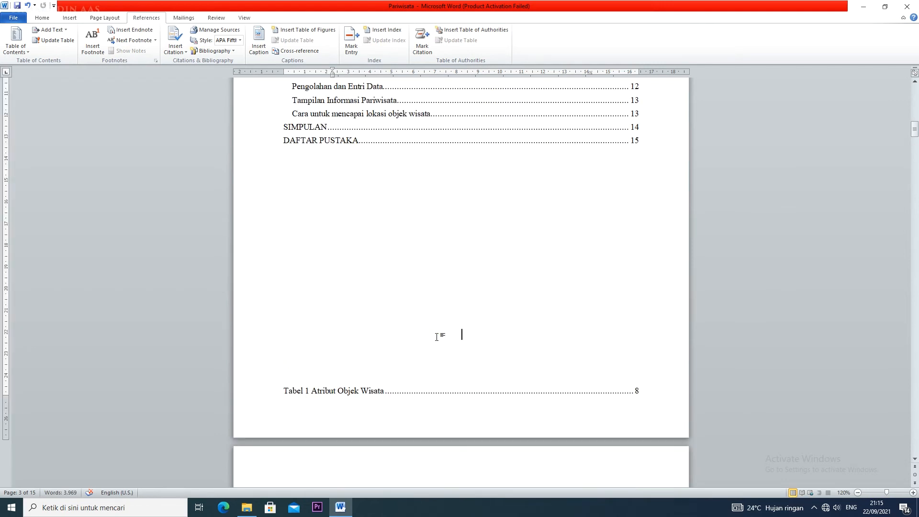
pyautogui.press('Return')
pyautogui.scroll(-11, 437, 337)
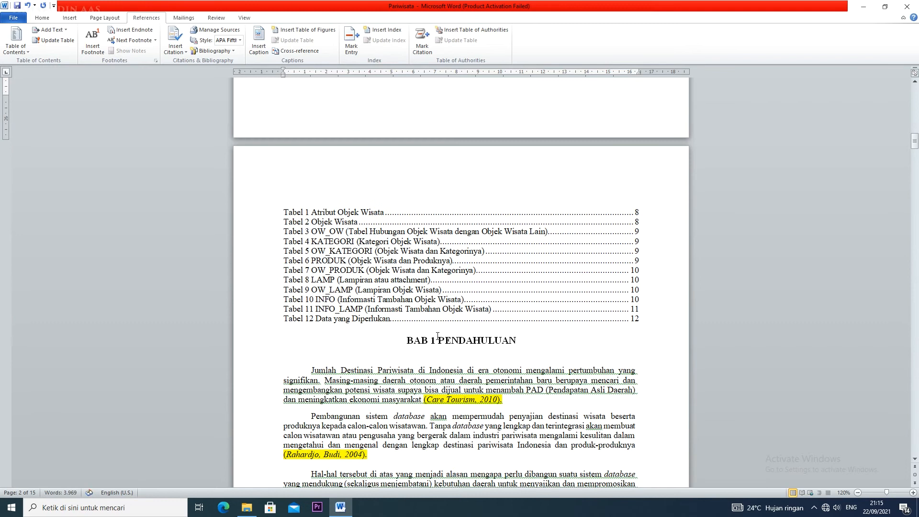
# Add the centred title "DAFTAR TABEL" on a new line directly above the list of tables.
pyautogui.click(420, 216)
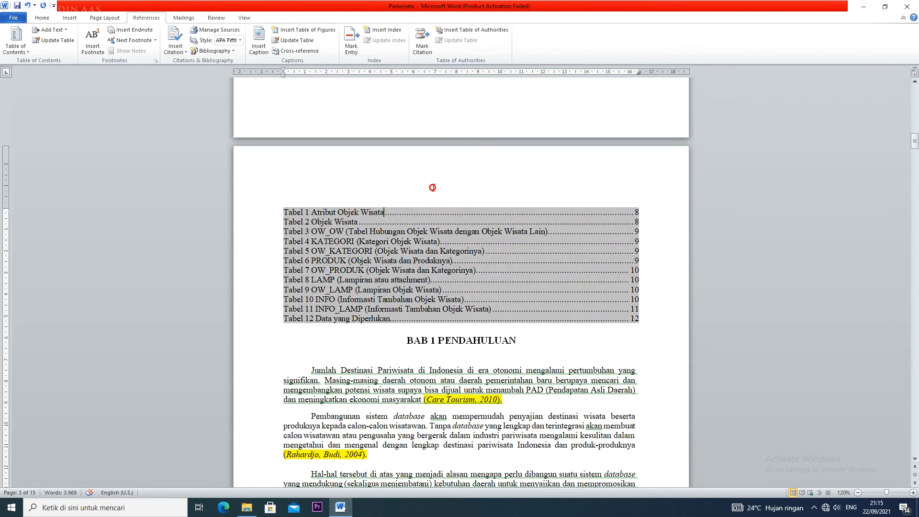
pyautogui.click(473, 107)
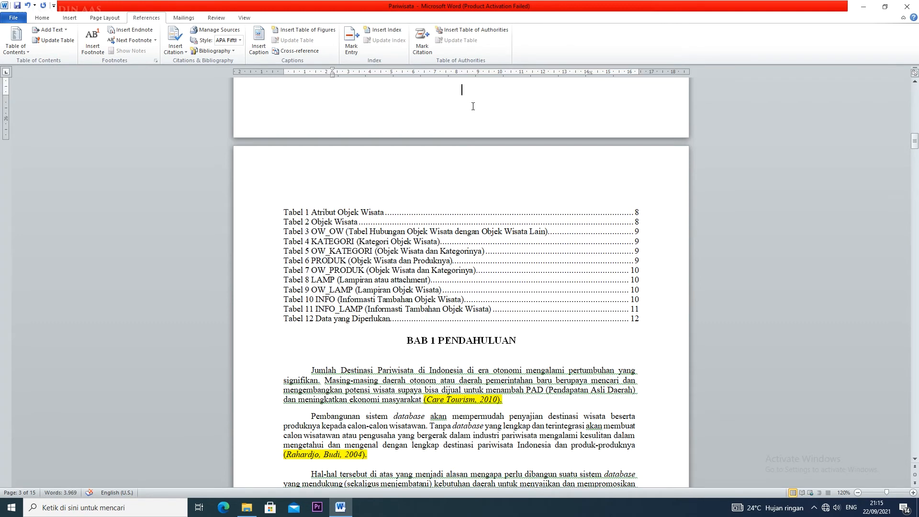
pyautogui.click(431, 191)
pyautogui.press('Return')
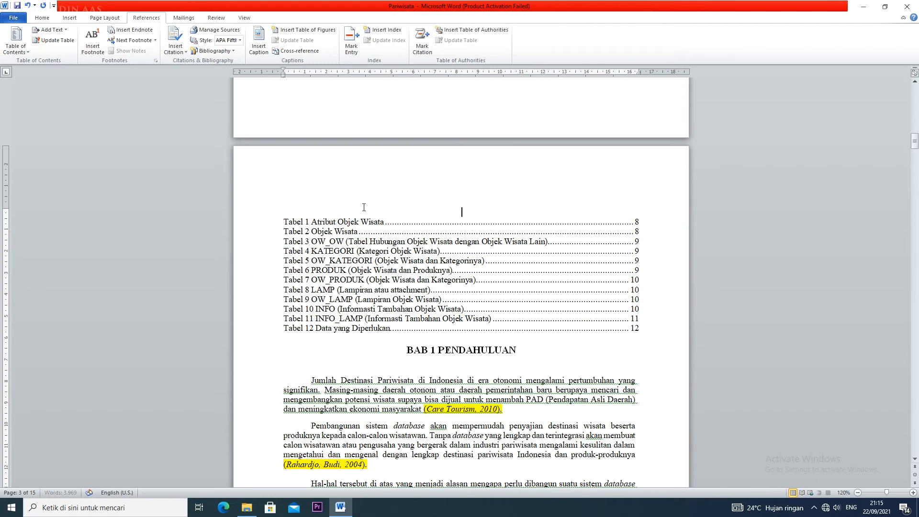
pyautogui.write('DAFTAR TABEL')
pyautogui.click(406, 349)
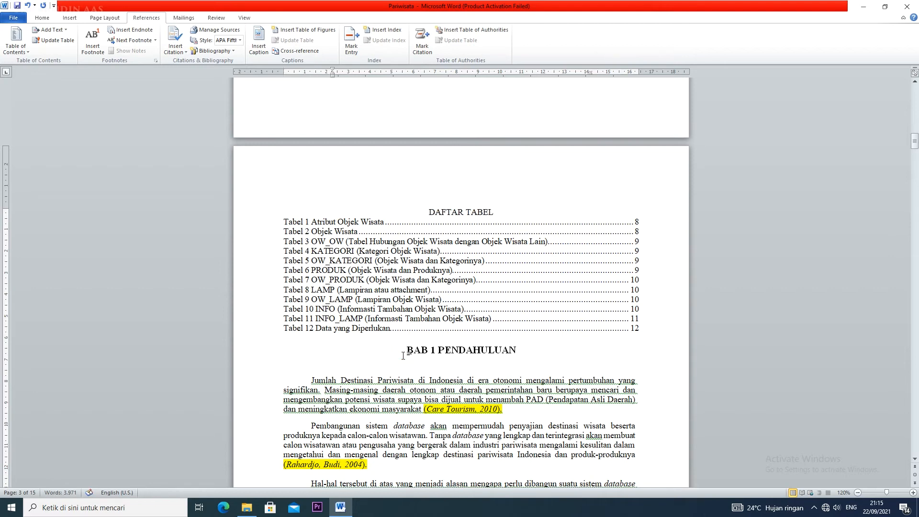
# Add empty lines before the heading "BAB 1 PENDAHULUAN" to move it onto the page after the list of tables.
pyautogui.press('Return')
pyautogui.press('Return')
pyautogui.press('Return')
pyautogui.press('Return')
pyautogui.press('Return')
pyautogui.press('Return')
pyautogui.press('Return')
pyautogui.press('Return')
pyautogui.press('Return')
pyautogui.press('Return')
pyautogui.press('Return')
pyautogui.press('Return')
pyautogui.press('Return')
pyautogui.press('Return')
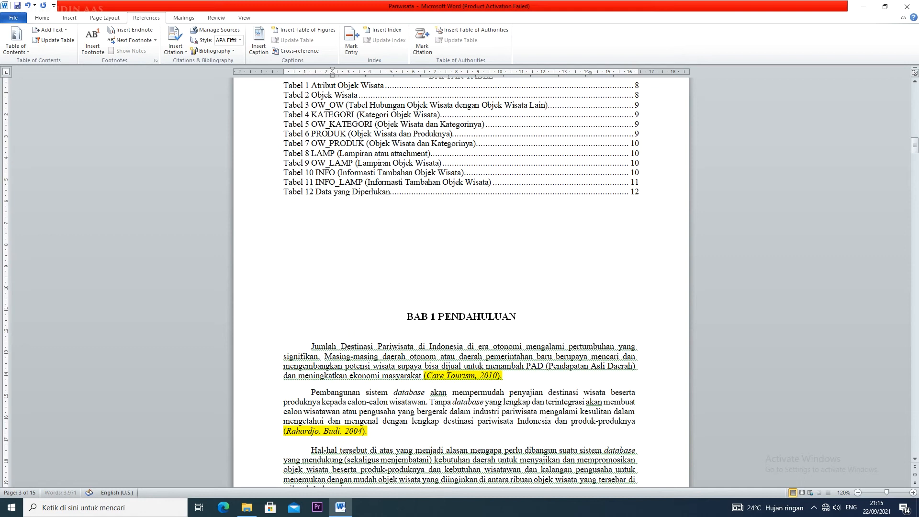
pyautogui.press('Return')
pyautogui.press('Return')
pyautogui.press('Return')
pyautogui.press('Return')
pyautogui.press('Return')
pyautogui.press('Return')
pyautogui.press('Return')
pyautogui.press('Return')
pyautogui.press('Return')
pyautogui.press('Return')
pyautogui.press('Return')
pyautogui.press('Return')
pyautogui.press('Return')
pyautogui.press('Return')
pyautogui.press('Return')
pyautogui.press('Return')
pyautogui.press('Return')
pyautogui.press('Return')
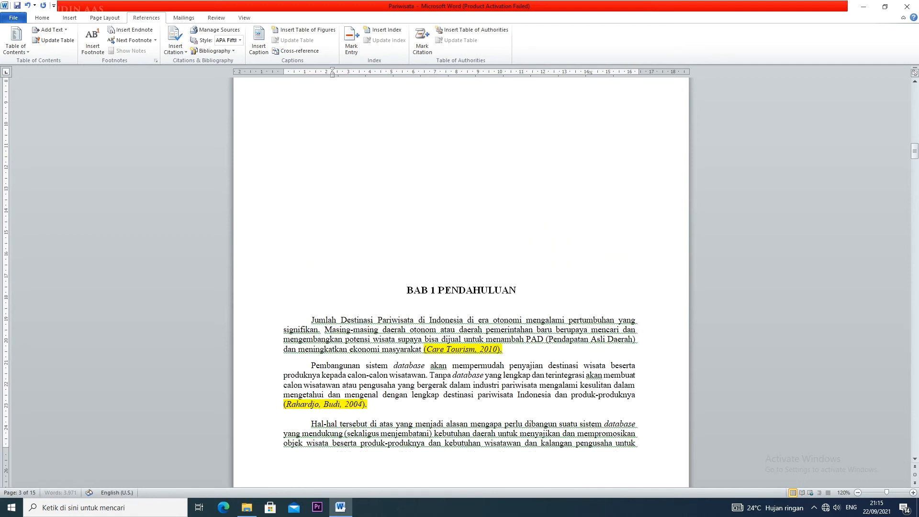
pyautogui.press('Return')
pyautogui.press('Return')
pyautogui.press('Return')
pyautogui.press('Return')
pyautogui.press('Return')
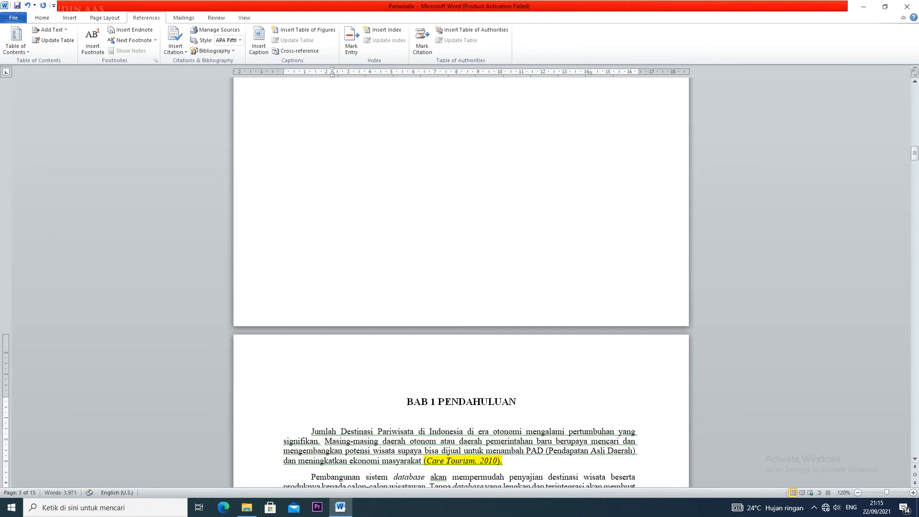
pyautogui.scroll(-7, 401, 352)
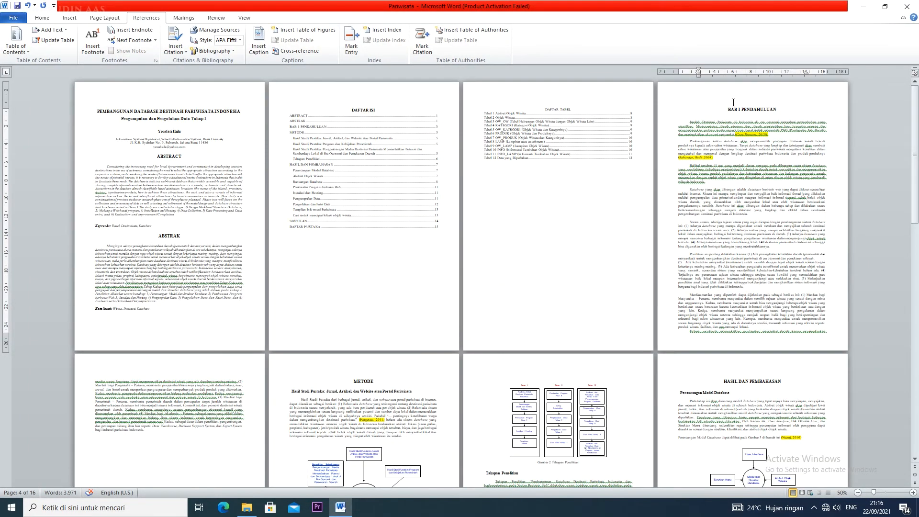
pyautogui.press('Return')
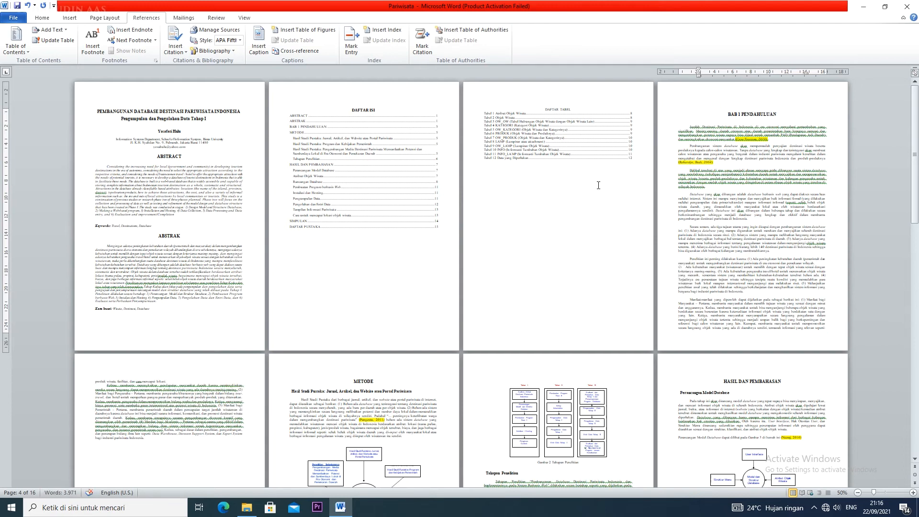
# Copy the typed caption "Gambar 1 Hasil Studi Pustaka" below the literature-study diagram and delete it from the page.
pyautogui.scroll(13, 598, 185)
pyautogui.scroll(-4, 598, 185)
pyautogui.scroll(-5, 599, 185)
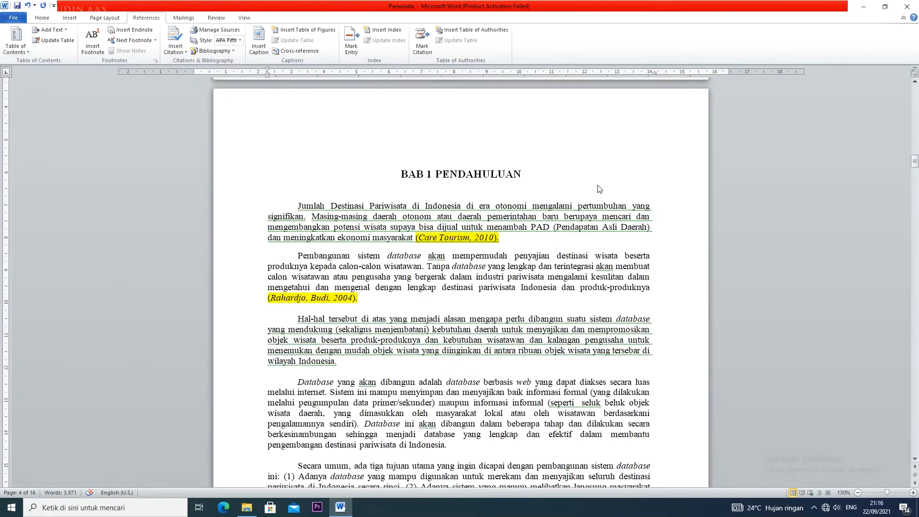
pyautogui.scroll(-10, 598, 188)
pyautogui.scroll(-20, 598, 185)
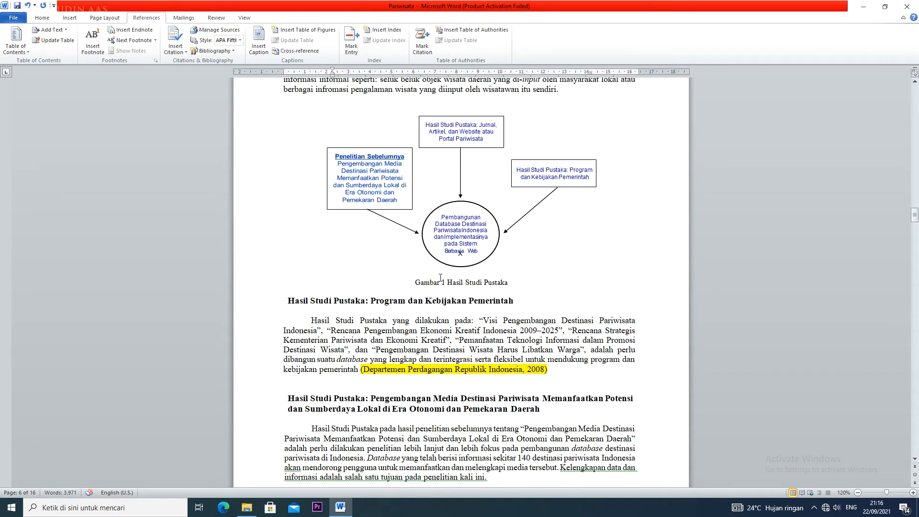
pyautogui.moveTo(412, 283); pyautogui.dragTo(508, 283)
pyautogui.hotkey('ctrl', 'c')
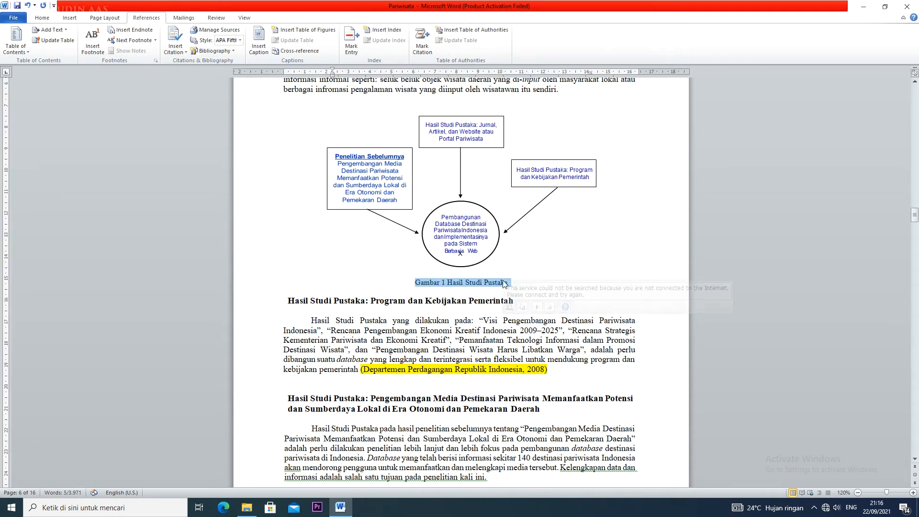
pyautogui.press('Delete')
# Insert the automatic caption "Gambar 1 Hasil Studi Pustaka" with the label Gambar, without the duplicated label and number.
pyautogui.click(258, 42)
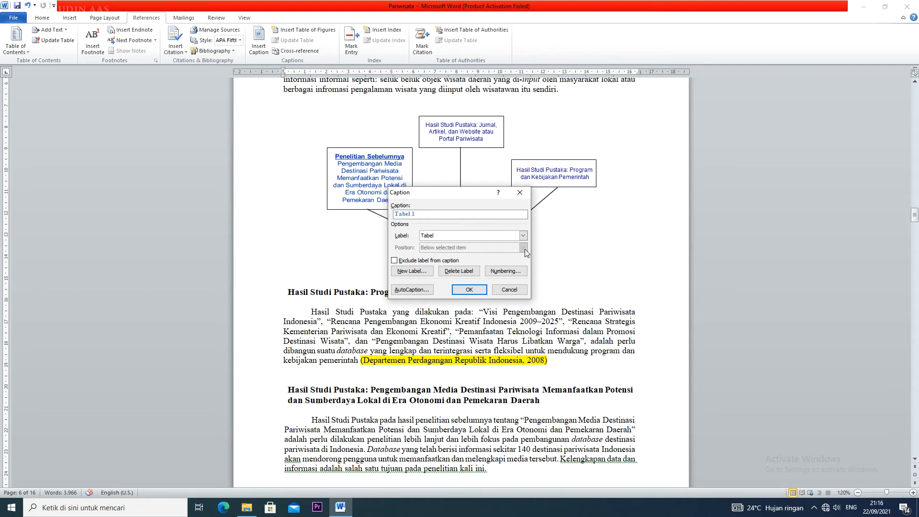
pyautogui.click(523, 237)
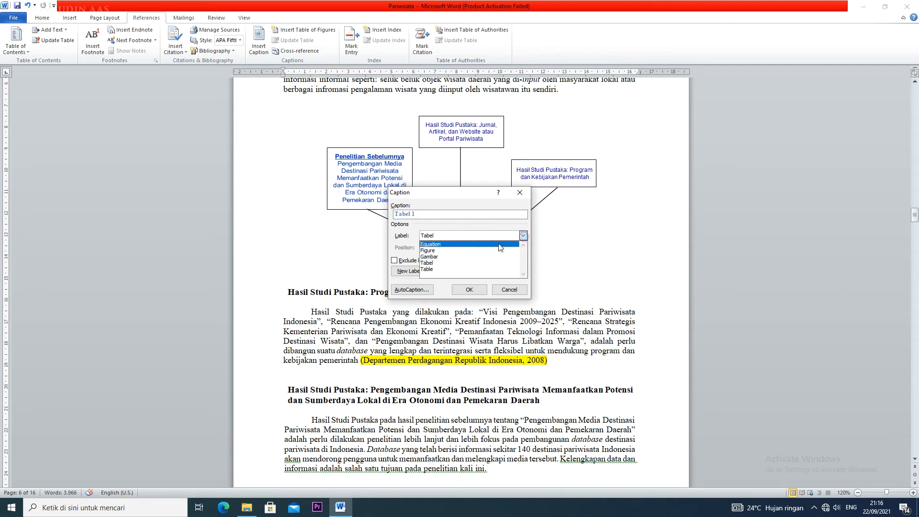
pyautogui.click(433, 255)
pyautogui.click(437, 215)
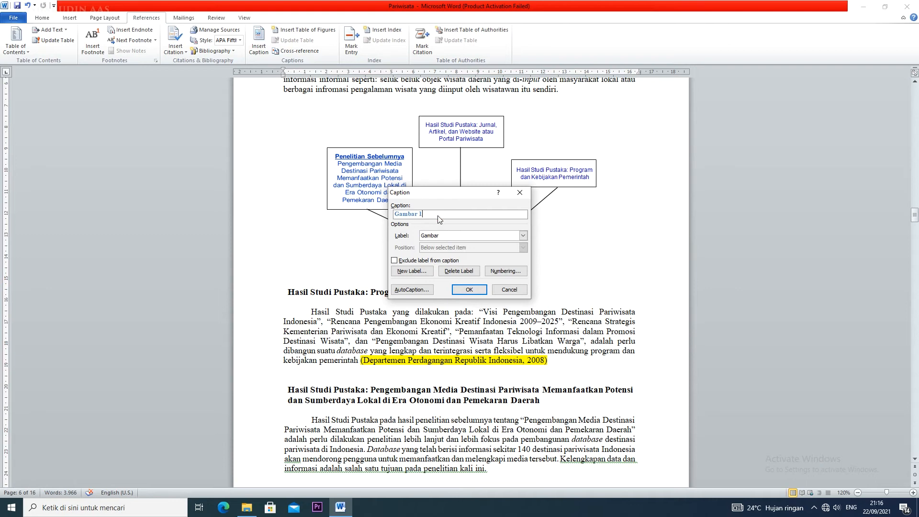
pyautogui.hotkey('ctrl', 'v')
pyautogui.moveTo(455, 213); pyautogui.dragTo(424, 210)
pyautogui.press('BackSpace')
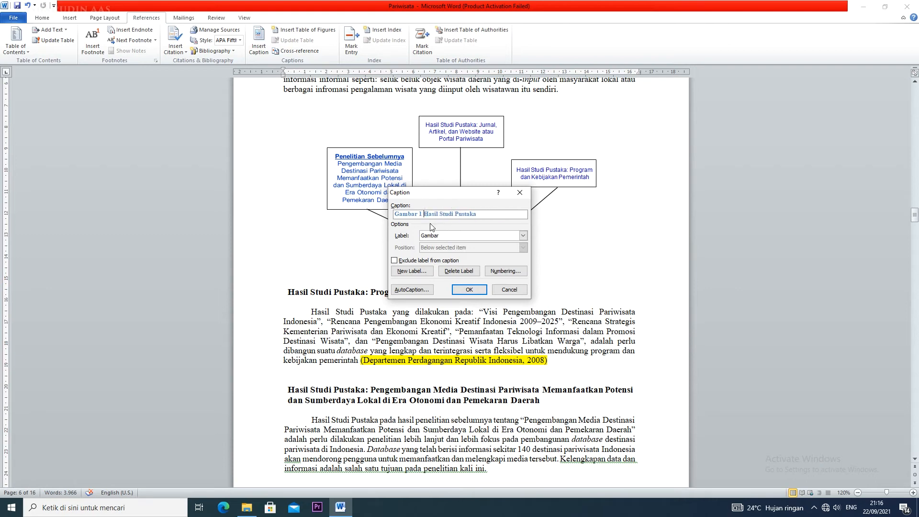
pyautogui.click(469, 290)
# Centre the new Gambar 1 caption and make its text black.
pyautogui.hotkey('ctrl', 'e')
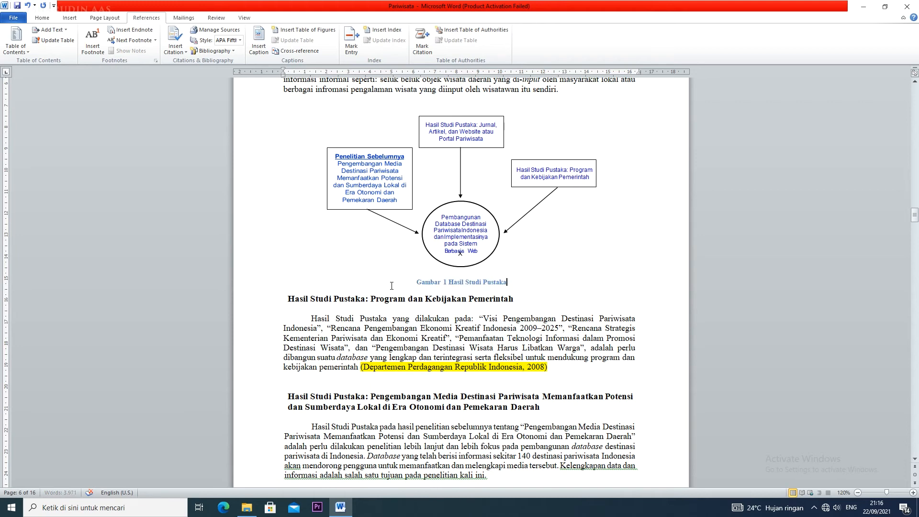
pyautogui.tripleClick(530, 286)
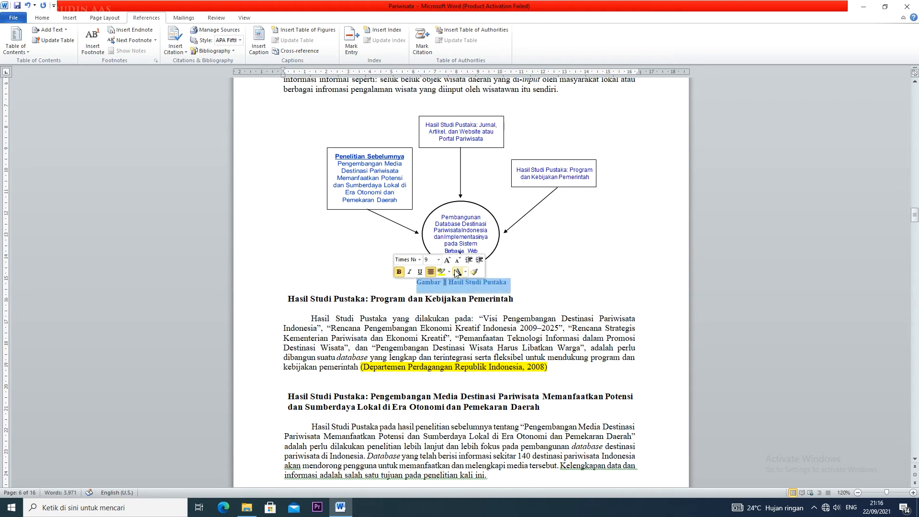
pyautogui.click(530, 286)
# Replace the typed caption below the three-year stages diagram with the automatic caption "Gambar 2 Tahapan Penelitian", centred and in black.
pyautogui.scroll(-15, 498, 261)
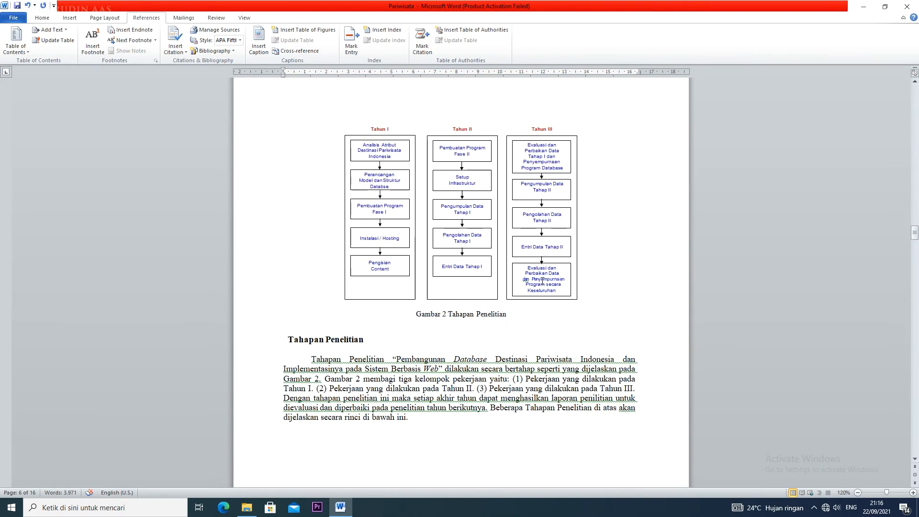
pyautogui.tripleClick(411, 209)
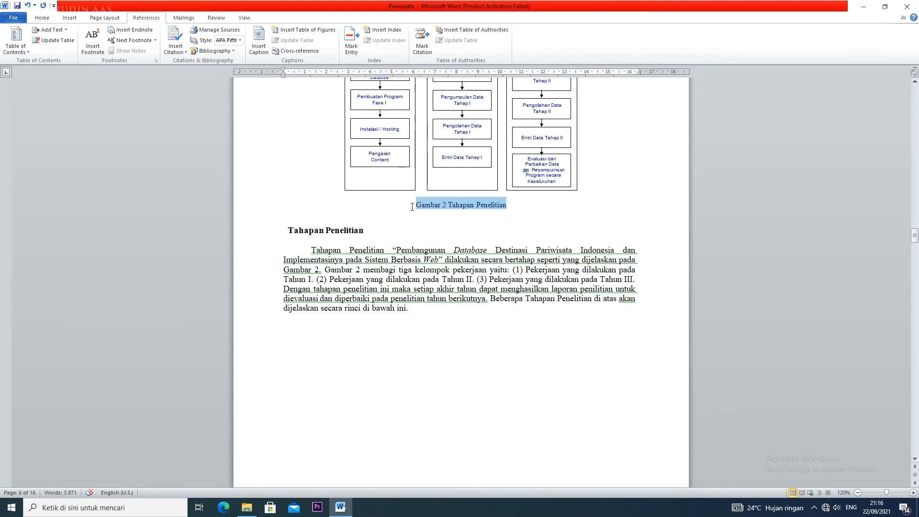
pyautogui.press('Delete')
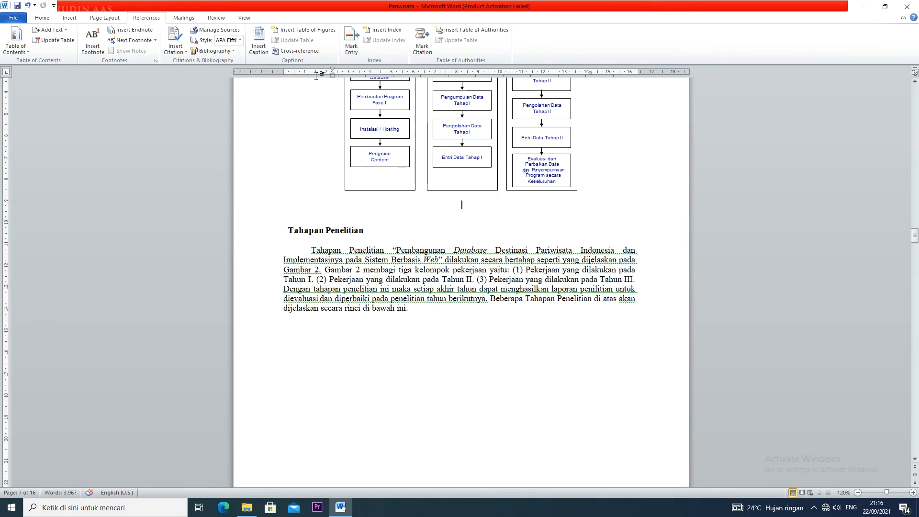
pyautogui.click(258, 45)
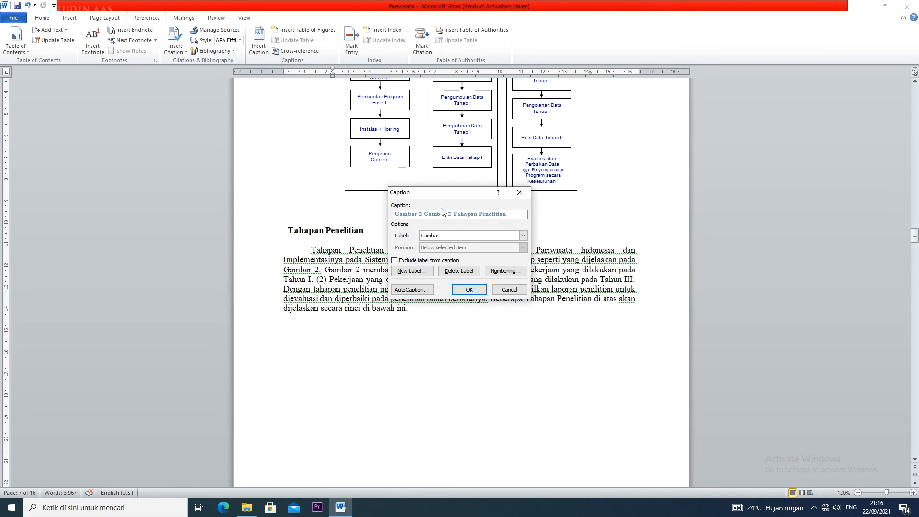
pyautogui.moveTo(444, 214); pyautogui.dragTo(421, 215)
pyautogui.press('Delete')
pyautogui.click(469, 289)
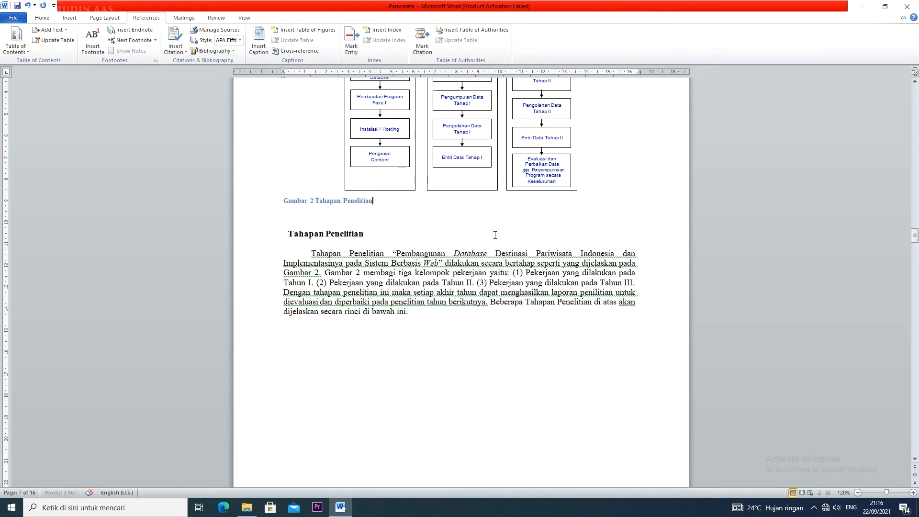
pyautogui.hotkey('ctrl', 'e')
pyautogui.tripleClick(517, 202)
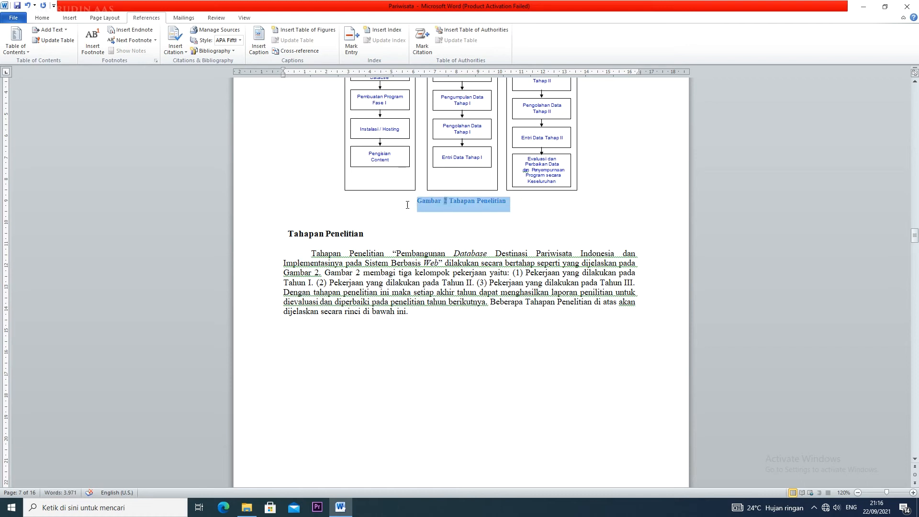
# Replace the typed caption below the database model diagram with the automatic caption "Gambar 3 Rancangan Model dan Struktur Database", centred and in black.
pyautogui.scroll(-15, 437, 267)
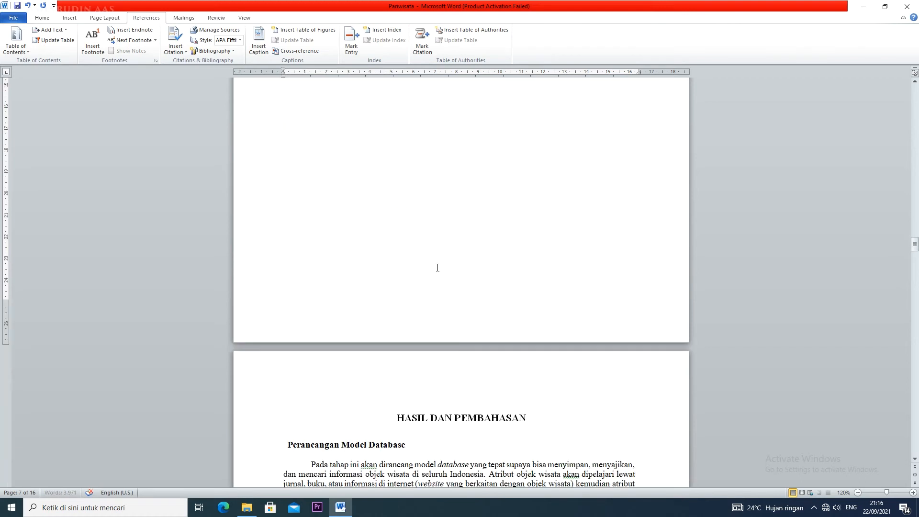
pyautogui.scroll(-5, 436, 267)
pyautogui.moveTo(495, 228); pyautogui.dragTo(559, 222)
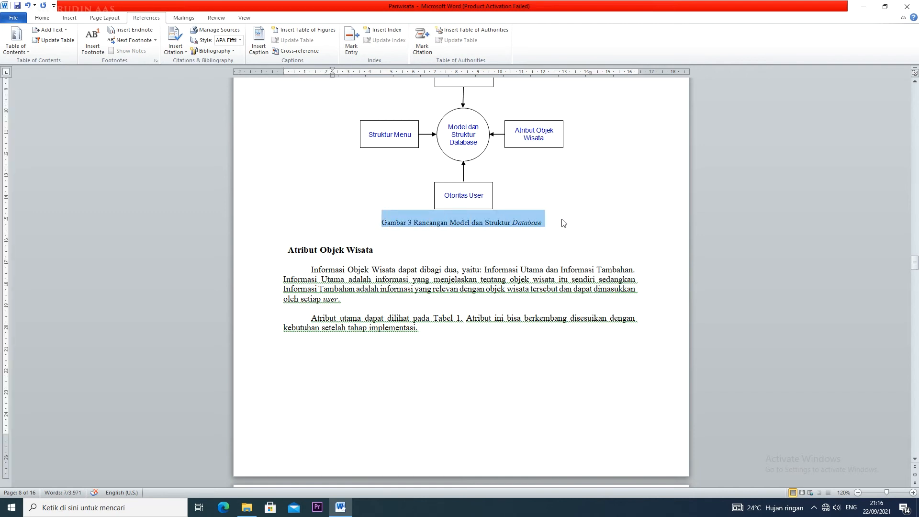
pyautogui.press('Delete')
pyautogui.click(258, 41)
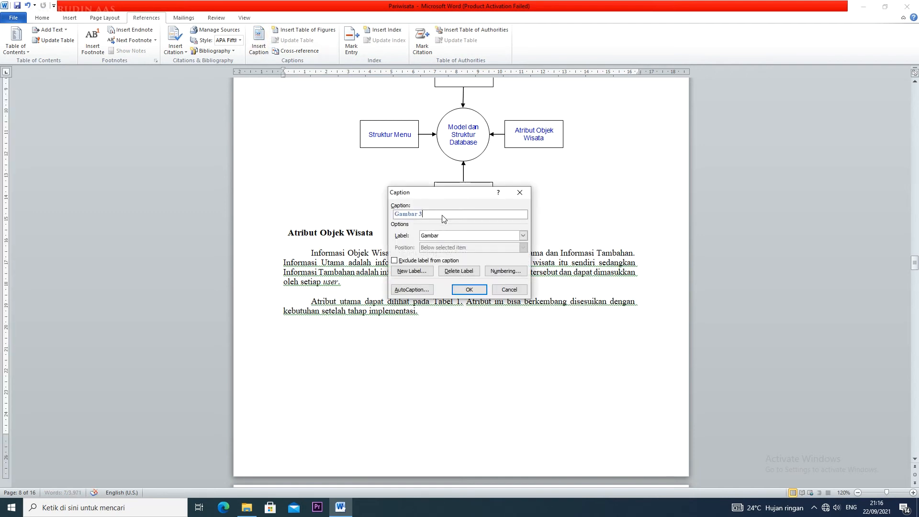
pyautogui.hotkey('ctrl', 'v')
pyautogui.press('Home')
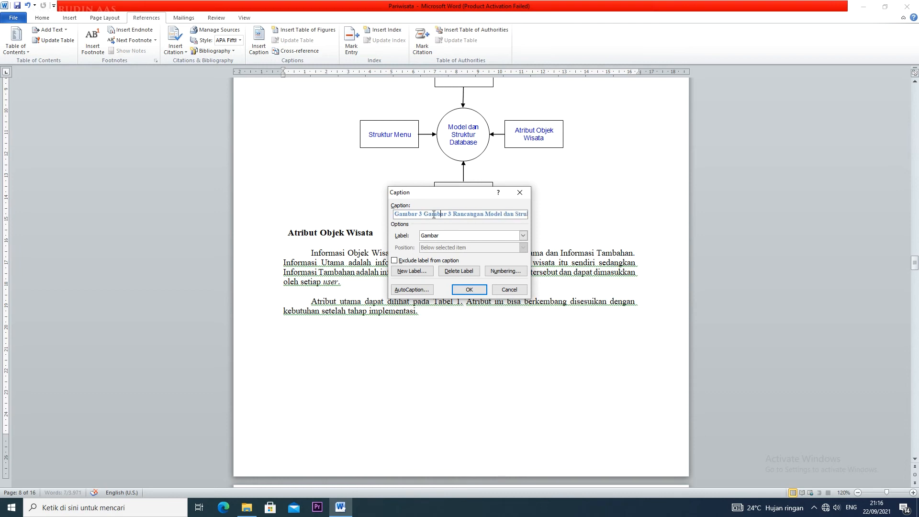
pyautogui.moveTo(453, 213); pyautogui.dragTo(424, 216)
pyautogui.press('Delete')
pyautogui.click(469, 289)
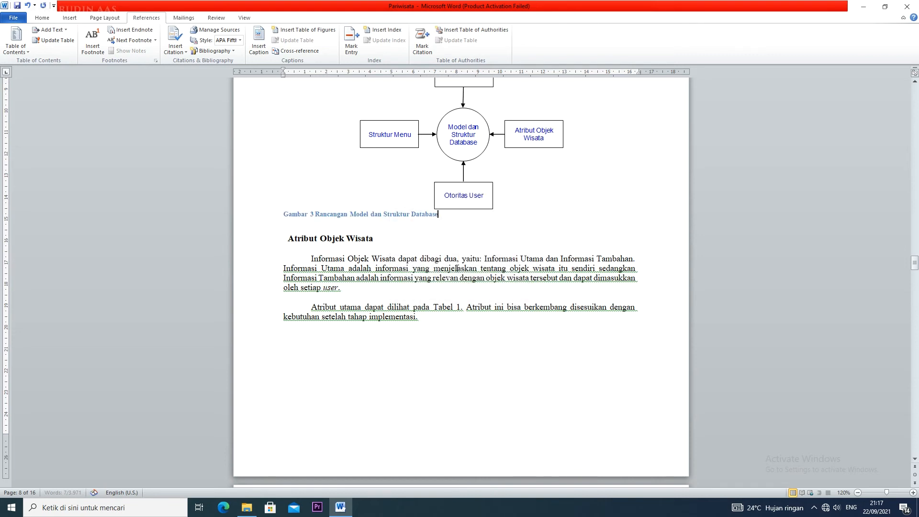
pyautogui.moveTo(541, 214); pyautogui.dragTo(384, 216)
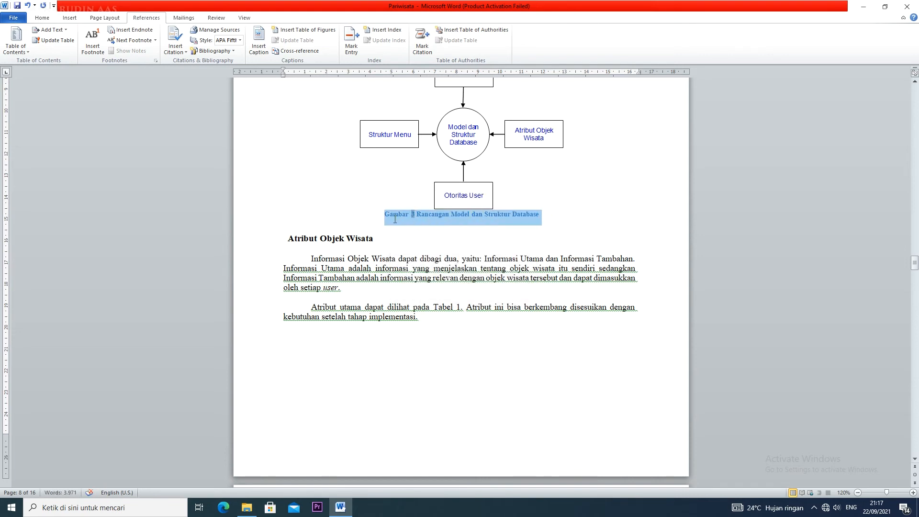
pyautogui.click(473, 243)
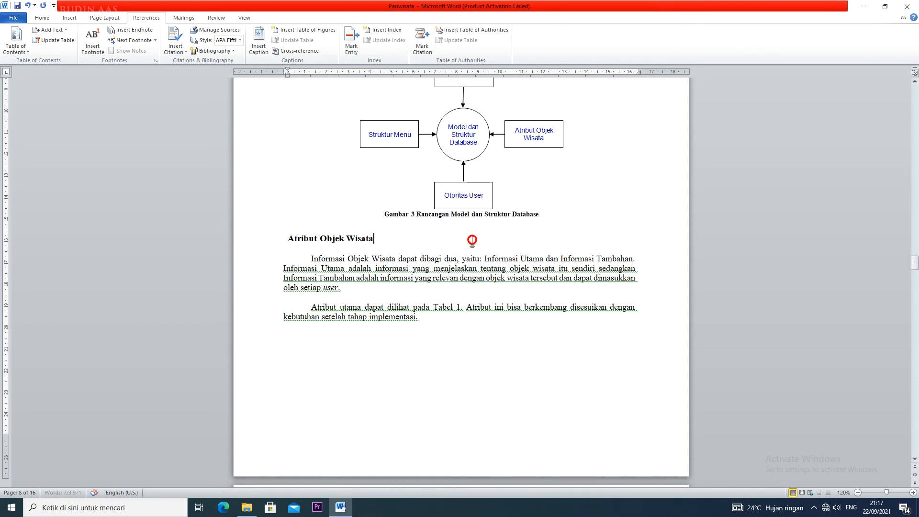
# Cut the typed caption "Gambar 4 Form Utama untuk Entry Data" below the data entry form figure.
pyautogui.scroll(-10, 472, 241)
pyautogui.scroll(-15, 473, 239)
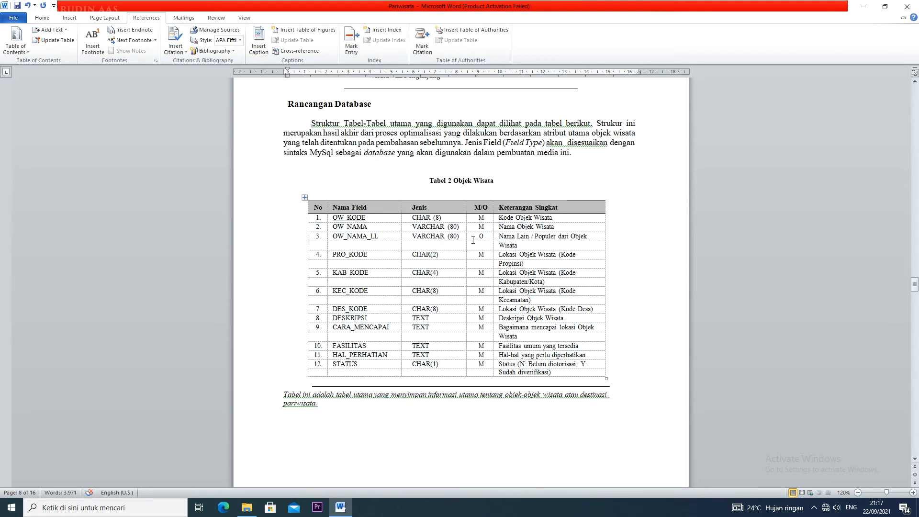
pyautogui.scroll(-15, 473, 240)
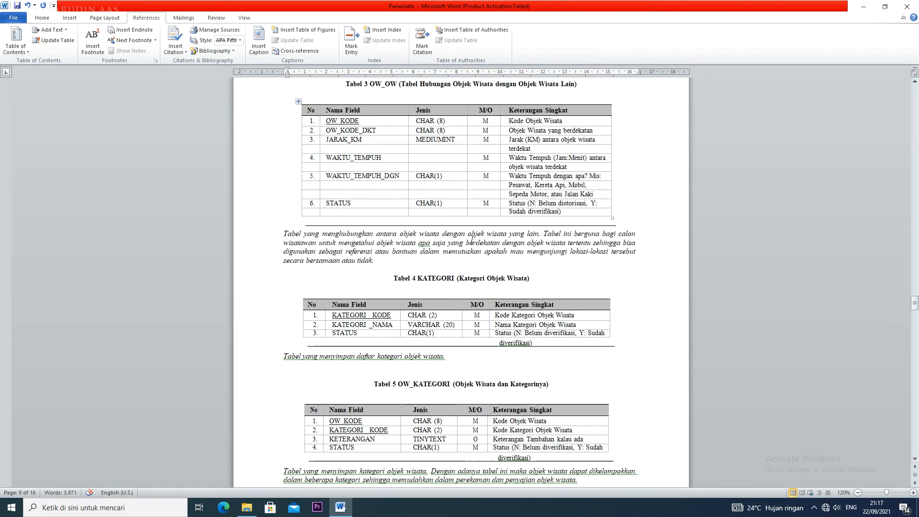
pyautogui.scroll(-15, 473, 240)
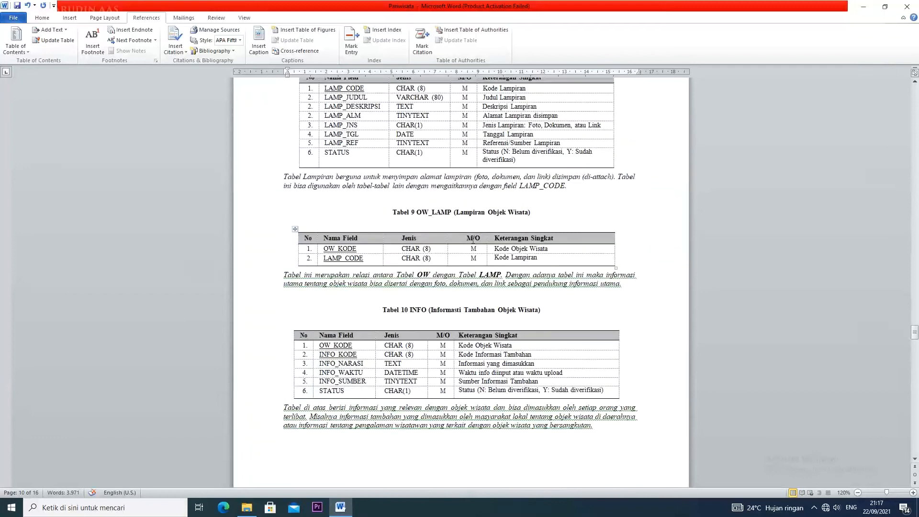
pyautogui.scroll(-15, 472, 240)
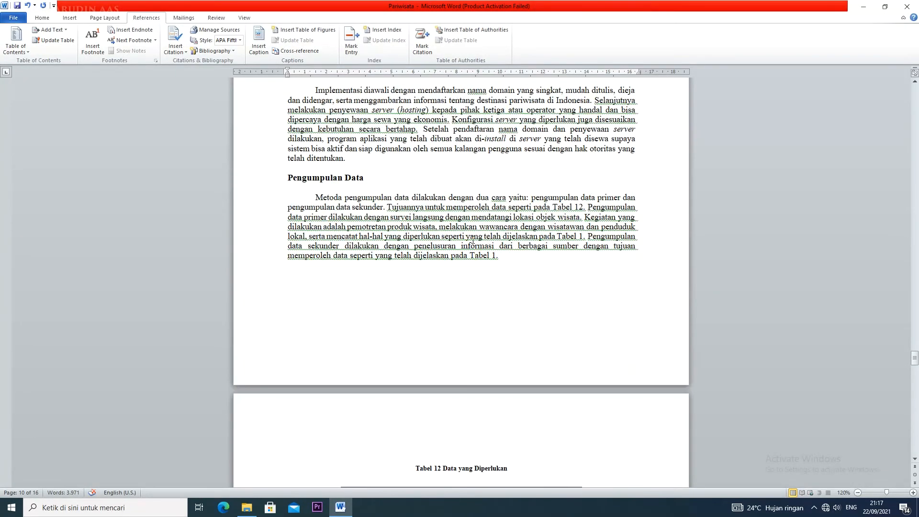
pyautogui.scroll(-7, 473, 240)
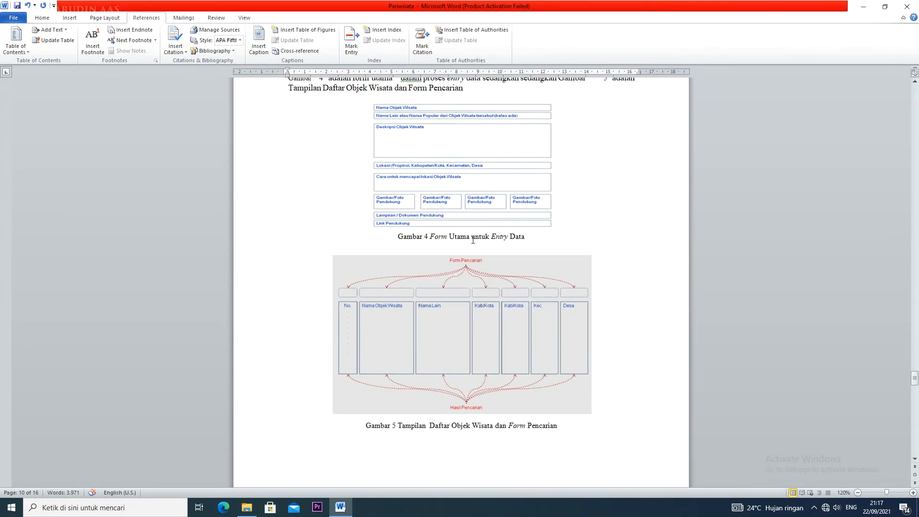
pyautogui.tripleClick(397, 242)
pyautogui.moveTo(527, 238); pyautogui.dragTo(391, 241)
pyautogui.press('Delete')
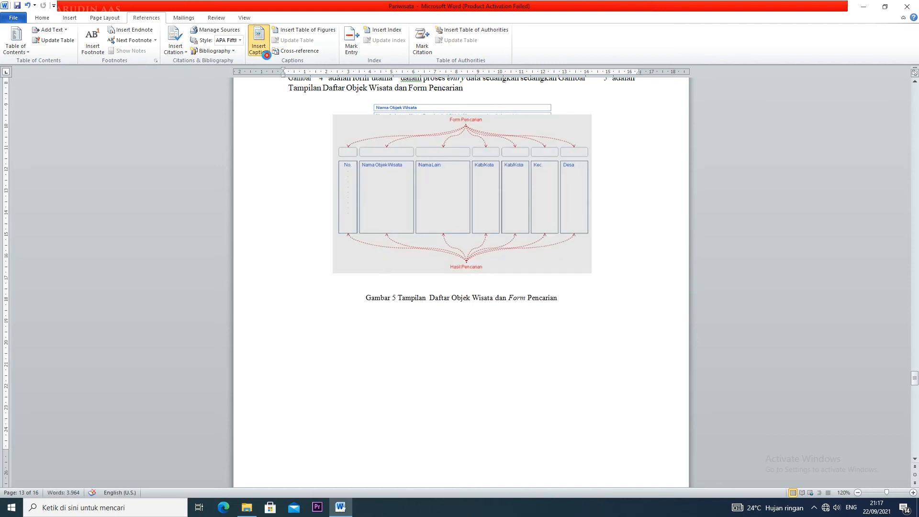
# Insert the automatic caption "Gambar 4 Form Utama untuk Entry Data" from the cut text, removing the duplicated "Gambar 4".
pyautogui.click(259, 42)
pyautogui.hotkey('ctrl', 'v')
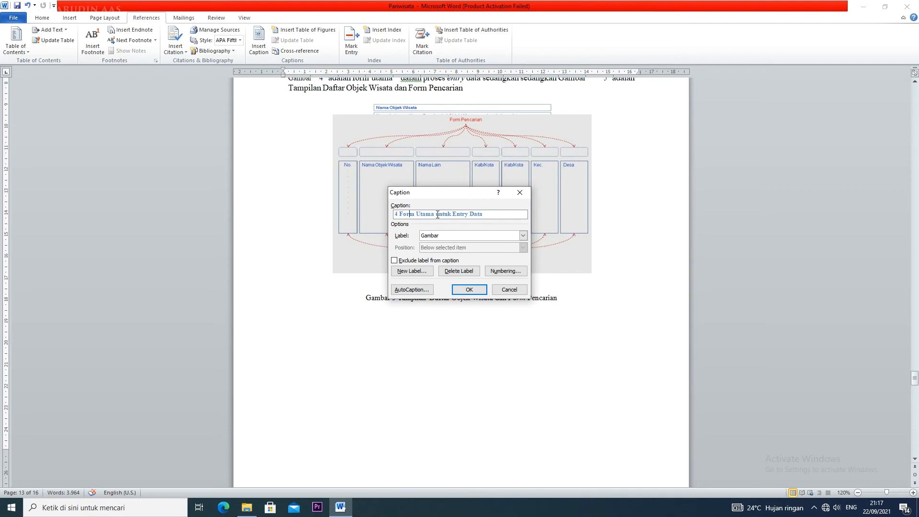
pyautogui.press('Left')
pyautogui.press('Left')
pyautogui.press('Left')
pyautogui.press('Left')
pyautogui.press('Left')
pyautogui.press('Left')
pyautogui.press('Left')
pyautogui.moveTo(424, 214); pyautogui.dragTo(456, 221)
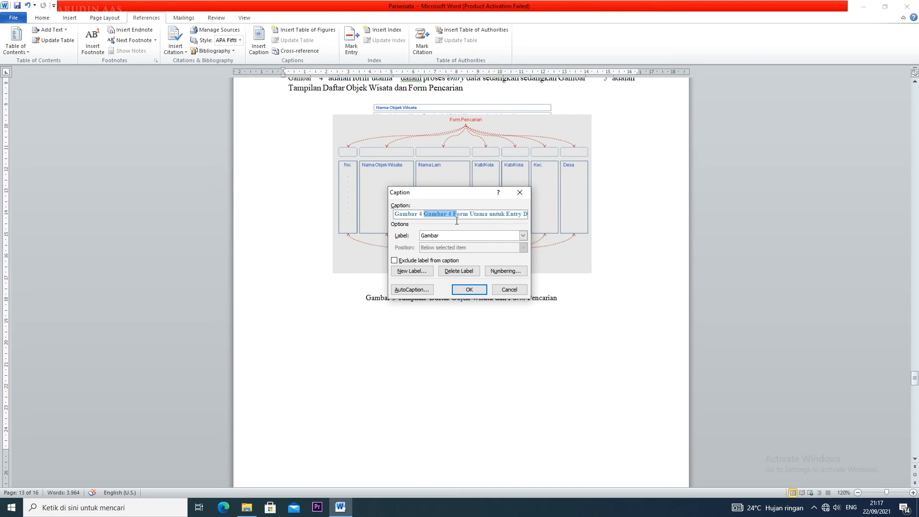
pyautogui.press('BackSpace')
pyautogui.click(462, 290)
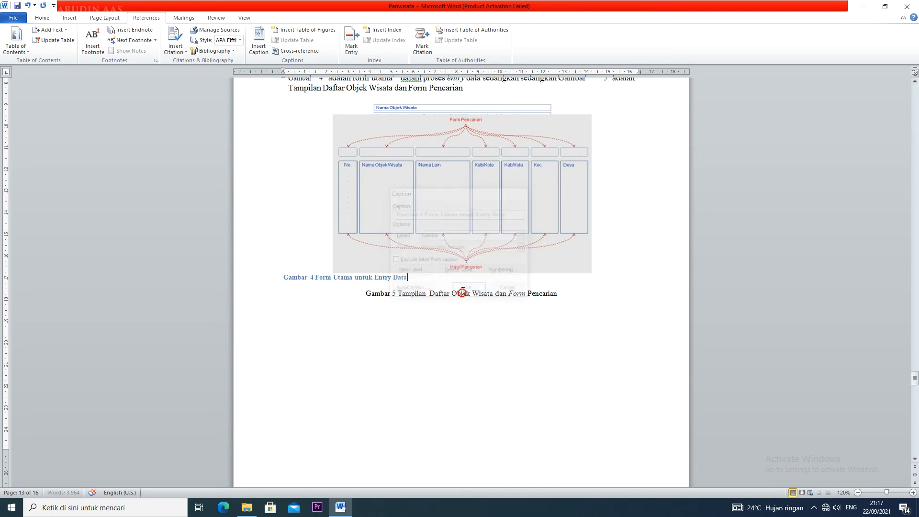
# Centre the new Gambar 4 caption and make its text black.
pyautogui.hotkey('ctrl', 'e')
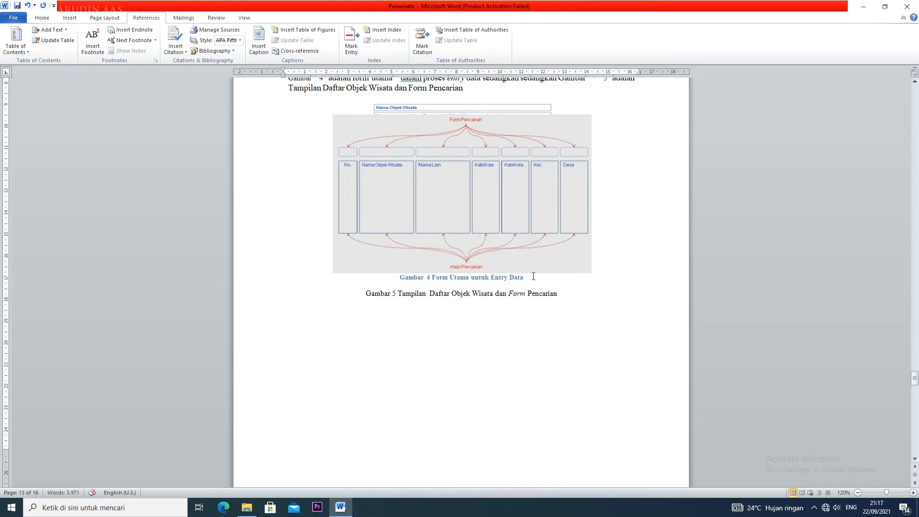
pyautogui.moveTo(531, 277); pyautogui.dragTo(389, 276)
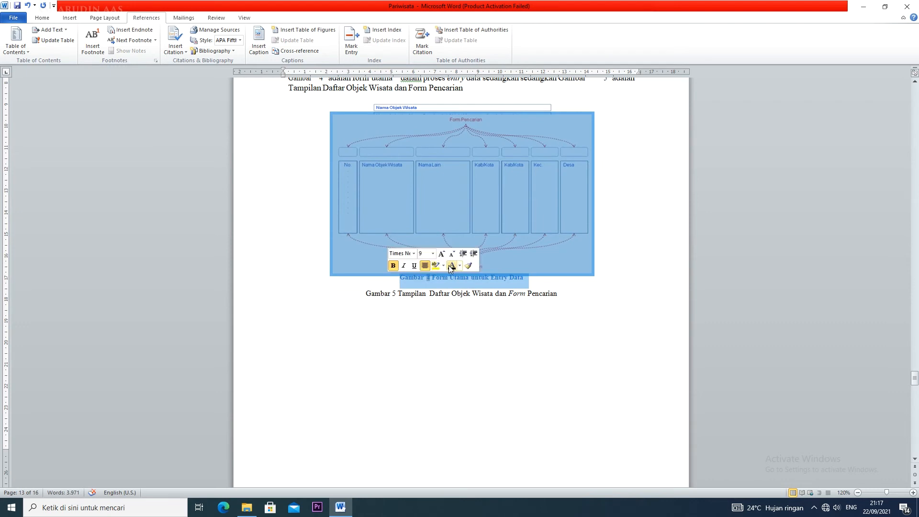
pyautogui.click(450, 265)
pyautogui.click(535, 281)
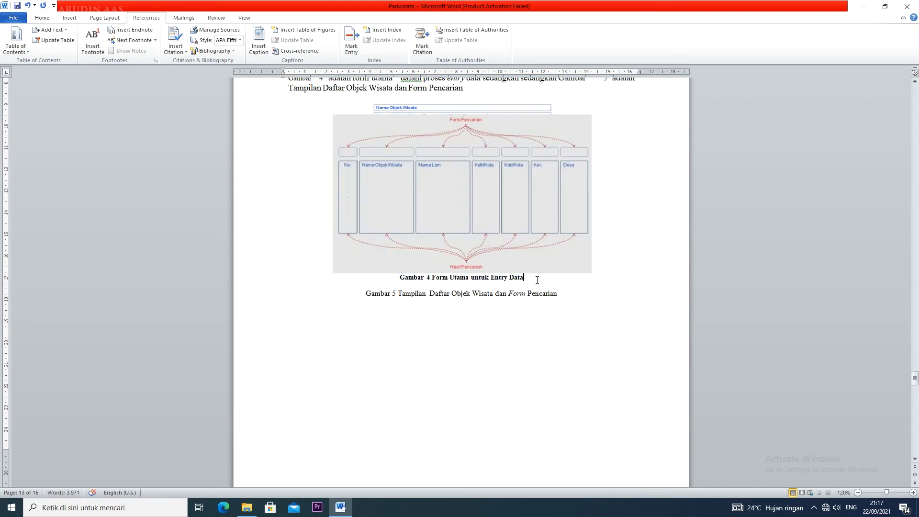
# Move the search form figure off the data entry form to just below the typed Gambar 5 caption, horizontally centred.
pyautogui.scroll(-5, 537, 280)
pyautogui.scroll(8, 536, 278)
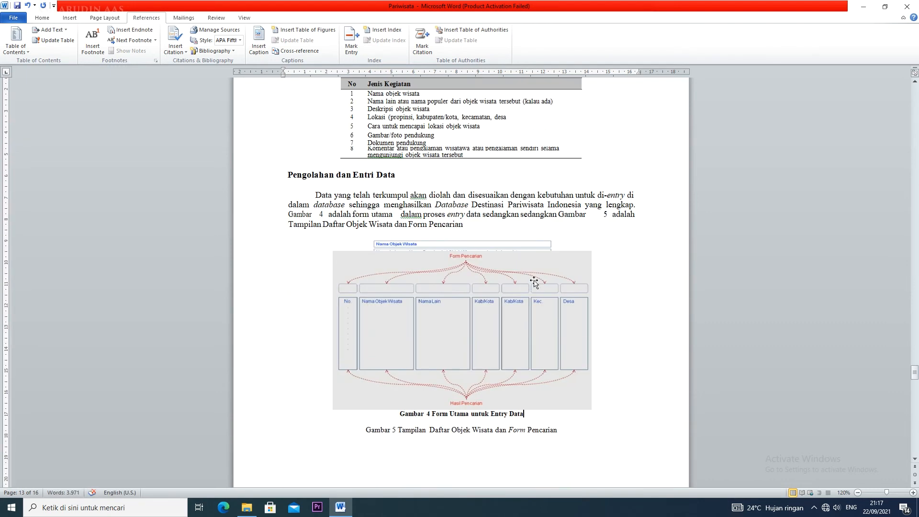
pyautogui.scroll(3, 533, 282)
pyautogui.scroll(-6, 533, 281)
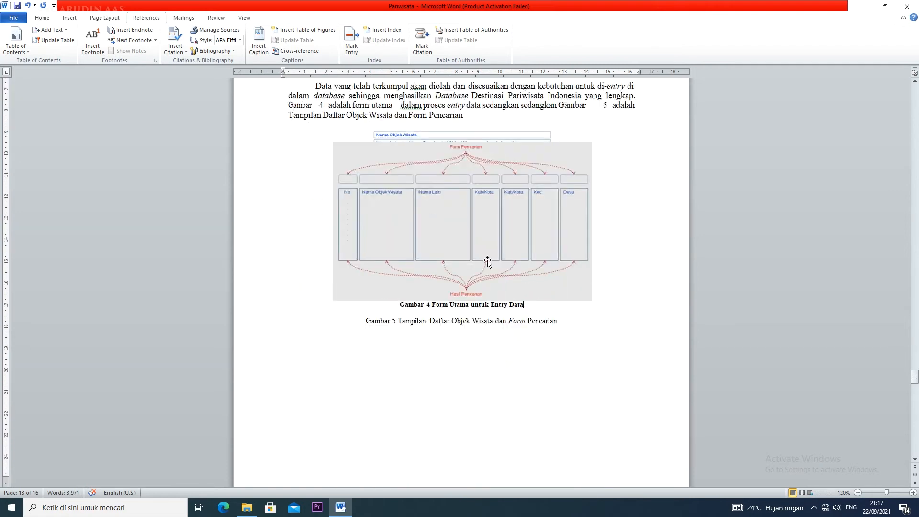
pyautogui.moveTo(486, 256); pyautogui.dragTo(492, 431)
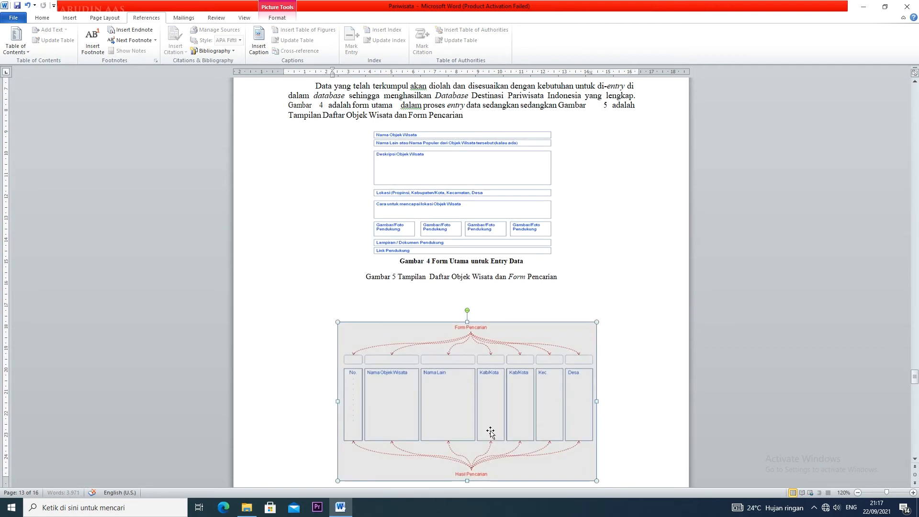
pyautogui.scroll(-4, 475, 391)
pyautogui.moveTo(477, 336); pyautogui.dragTo(473, 294)
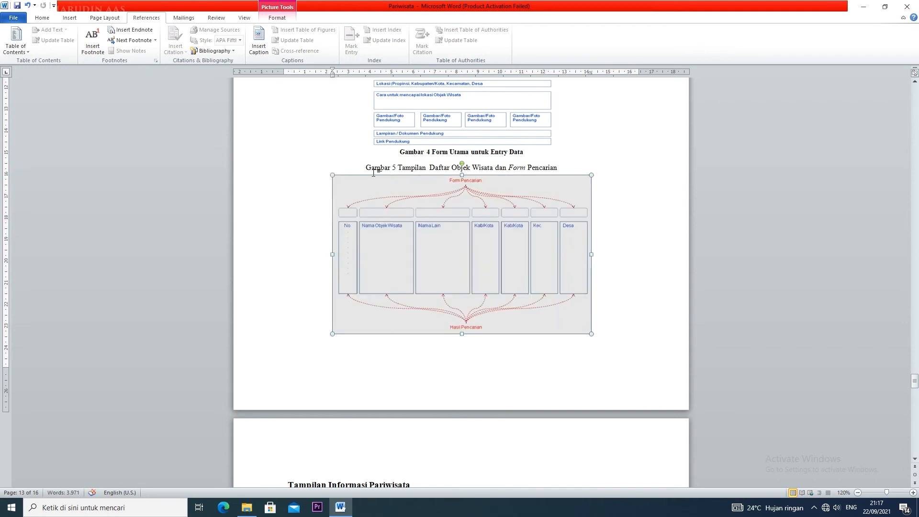
# Copy the typed caption "Gambar 5 Tampilan Daftar Objek Wisata dan Form Pencarian" and try deleting it, undoing the deletion.
pyautogui.moveTo(366, 169); pyautogui.dragTo(560, 168)
pyautogui.hotkey('ctrl', 'c')
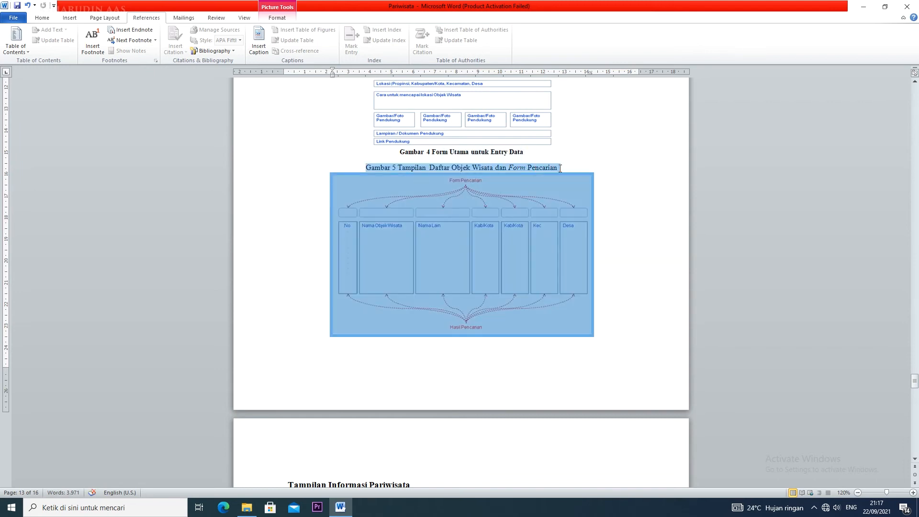
pyautogui.press('Delete')
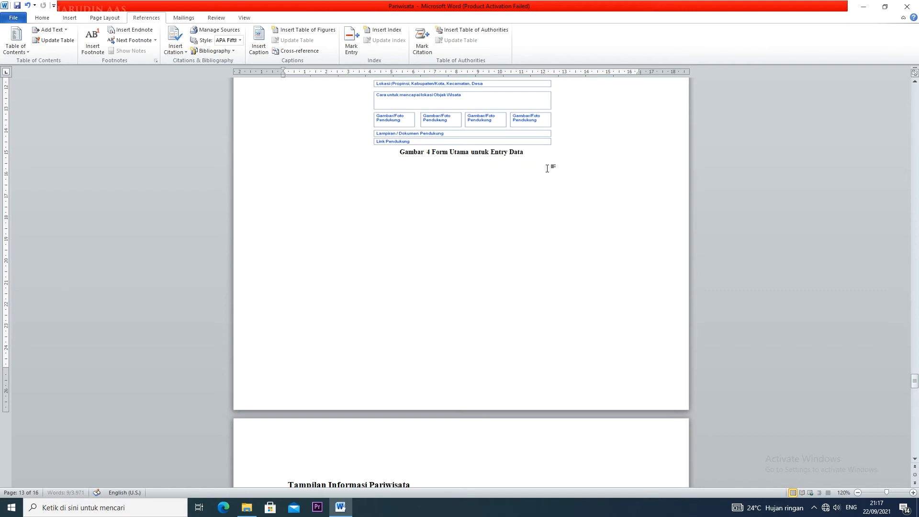
pyautogui.scroll(5, 536, 219)
pyautogui.scroll(4, 536, 219)
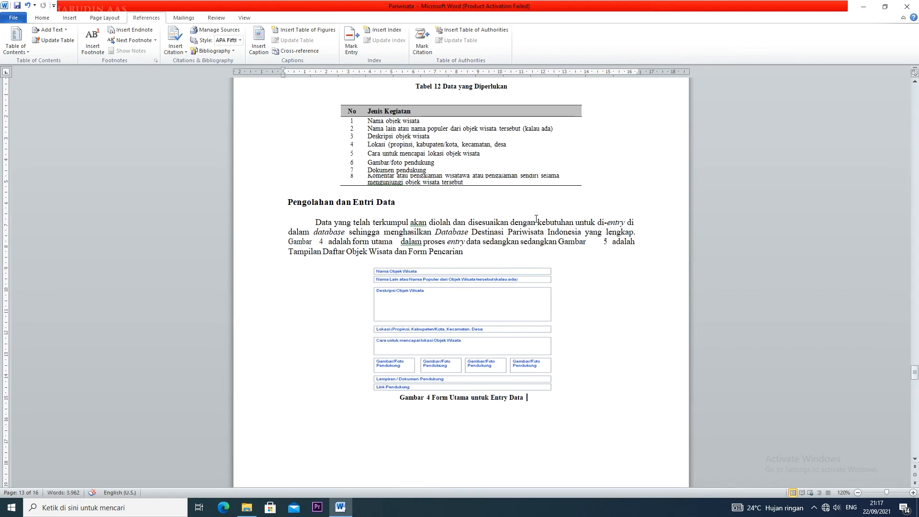
pyautogui.hotkey('ctrl', 'z')
# Delete the typed Gambar 5 caption text above the search form figure while keeping the figure.
pyautogui.scroll(-5, 536, 220)
pyautogui.click(562, 277)
pyautogui.moveTo(562, 276); pyautogui.dragTo(404, 279)
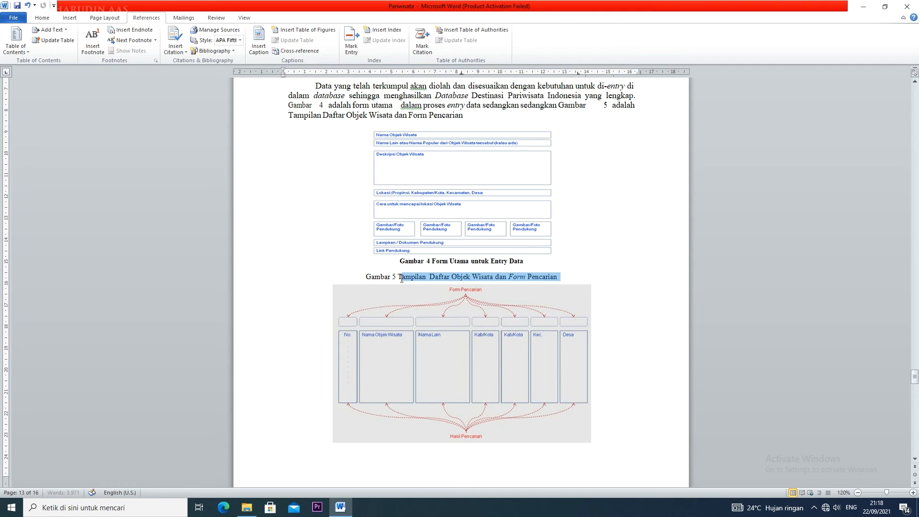
pyautogui.press('BackSpace')
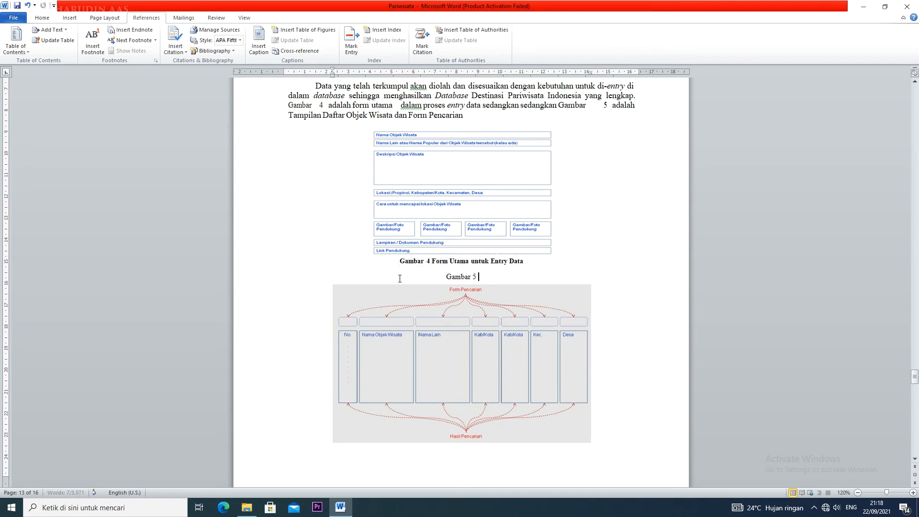
pyautogui.moveTo(482, 274); pyautogui.dragTo(436, 276)
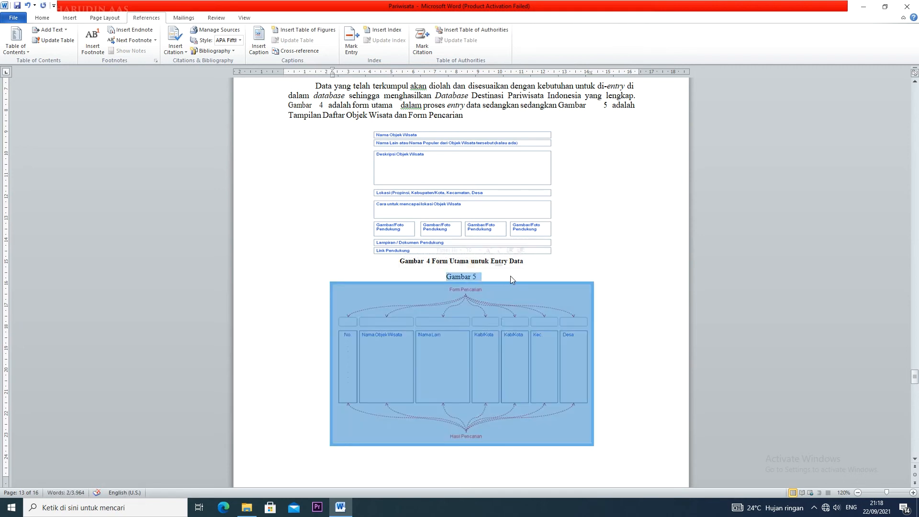
pyautogui.click(493, 272)
pyautogui.press('BackSpace')
pyautogui.press('BackSpace')
pyautogui.press('BackSpace')
pyautogui.press('BackSpace')
pyautogui.press('BackSpace')
pyautogui.press('BackSpace')
pyautogui.press('BackSpace')
pyautogui.press('BackSpace')
pyautogui.press('BackSpace')
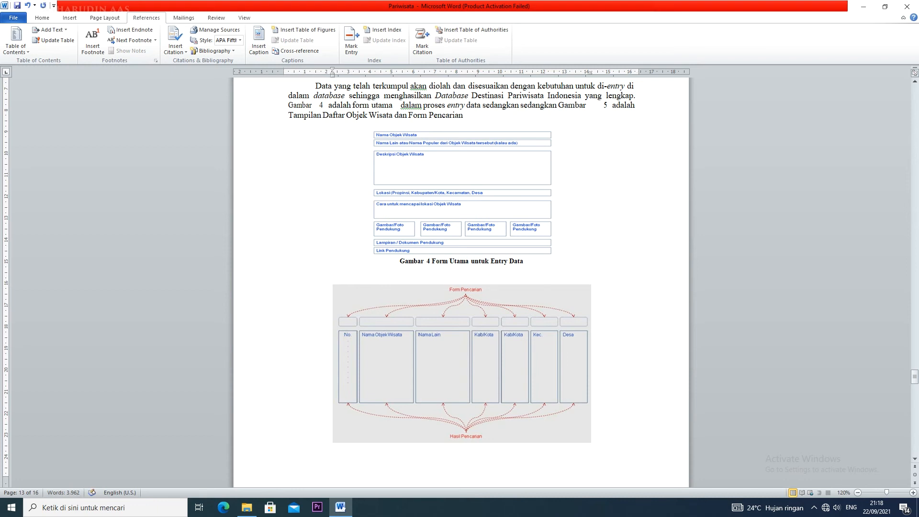
pyautogui.scroll(-5, 461, 282)
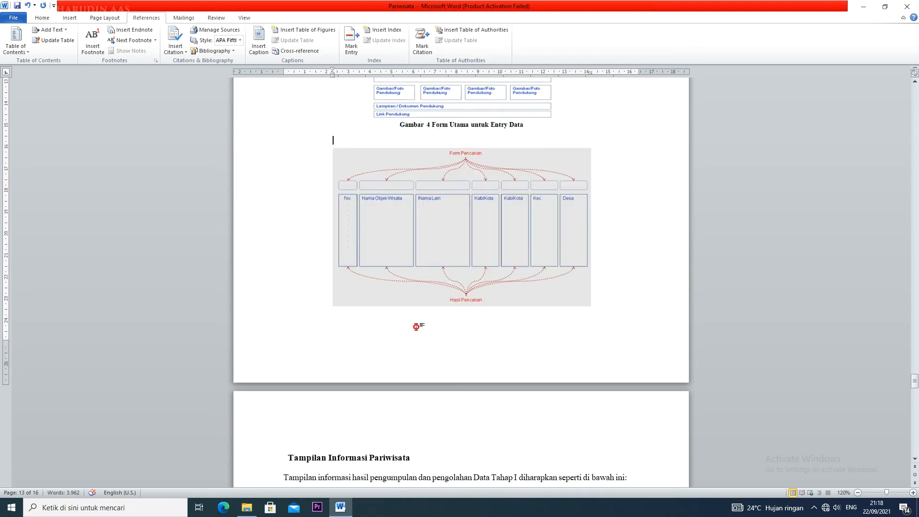
pyautogui.doubleClick(463, 318)
pyautogui.scroll(-2, 477, 316)
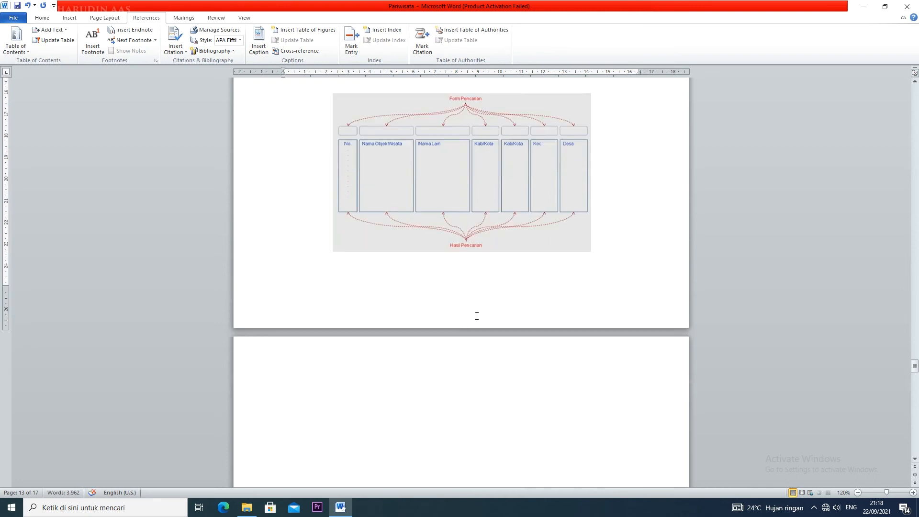
pyautogui.scroll(-10, 477, 316)
pyautogui.scroll(8, 477, 316)
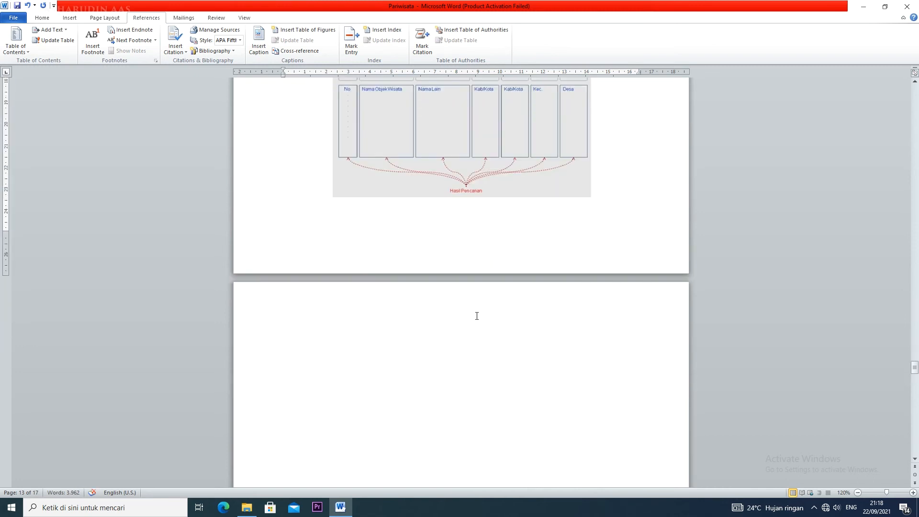
pyautogui.hotkey('ctrl', 'z')
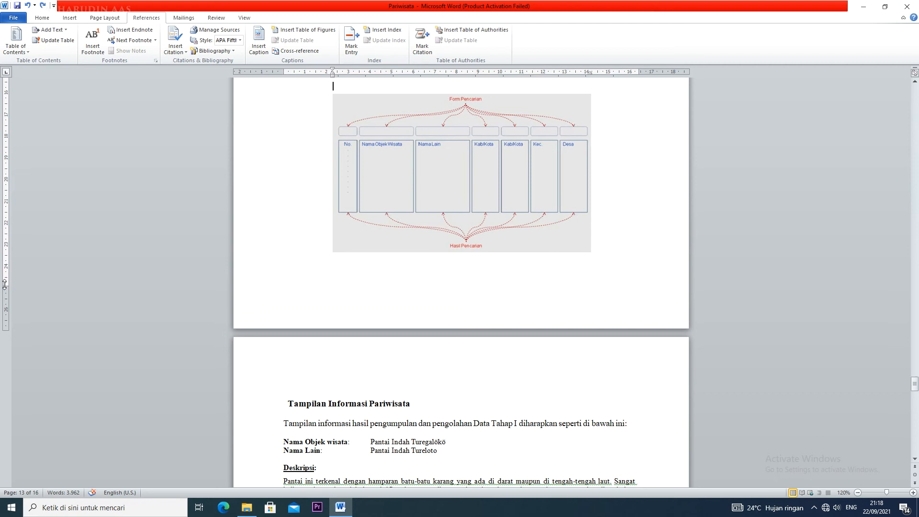
# Reduce the page's bottom margin slightly and remove the extra blank line below the Gambar 4 caption.
pyautogui.moveTo(4, 285); pyautogui.dragTo(5, 300)
pyautogui.scroll(5, 461, 265)
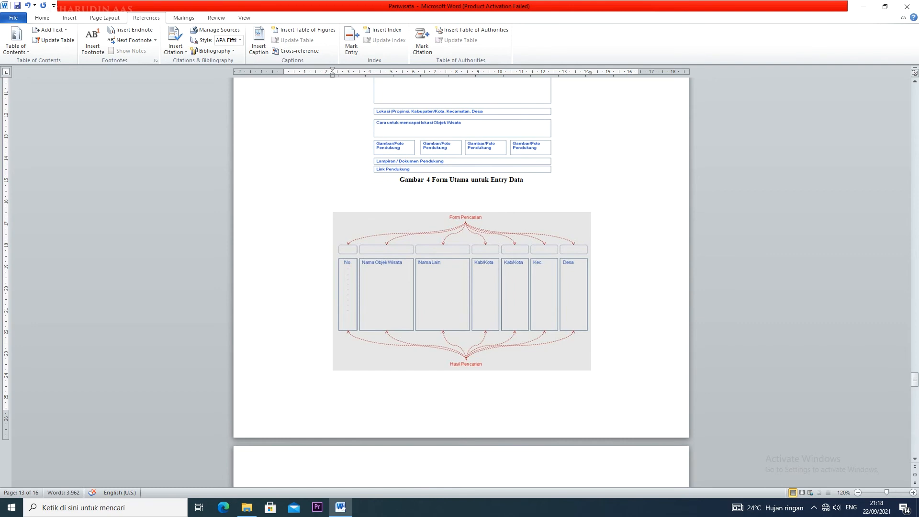
pyautogui.press('BackSpace')
pyautogui.press('BackSpace')
pyautogui.press('BackSpace')
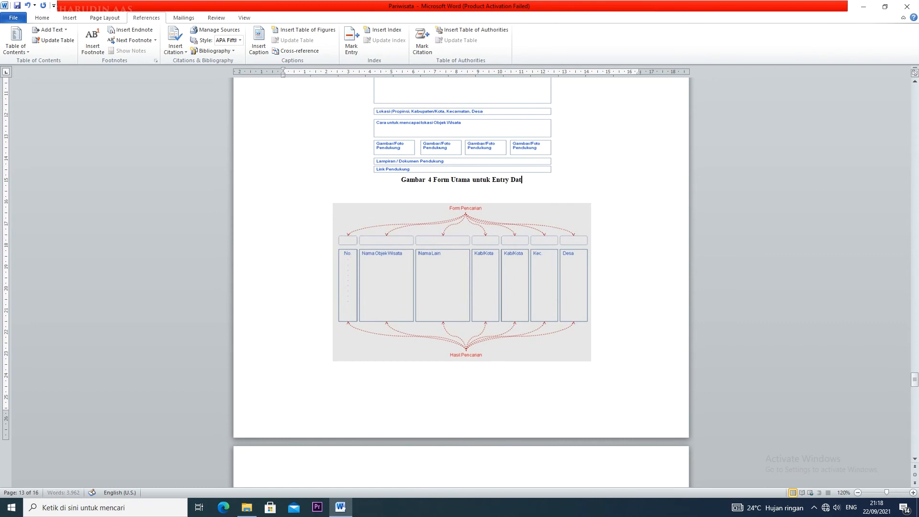
pyautogui.hotkey('ctrl', 'z')
pyautogui.click(359, 198)
pyautogui.press('BackSpace')
pyautogui.press('BackSpace')
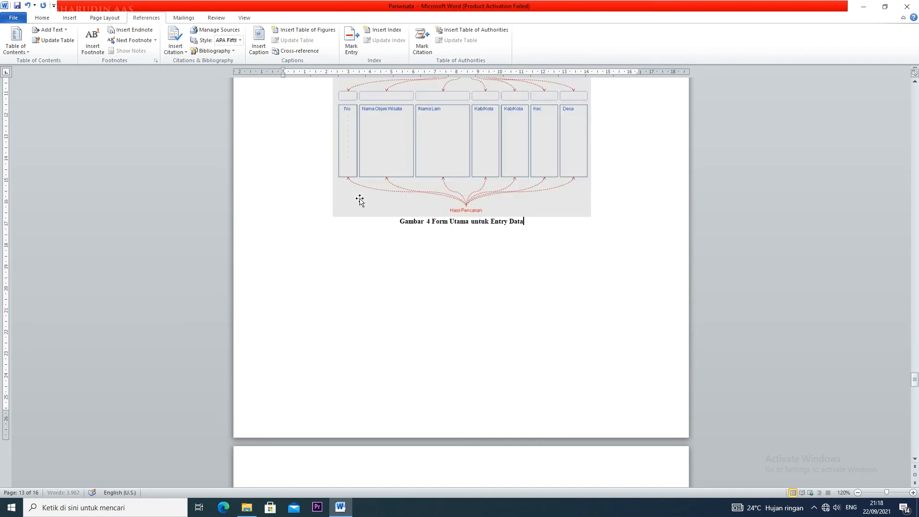
pyautogui.scroll(4, 359, 199)
pyautogui.hotkey('ctrl', 'z')
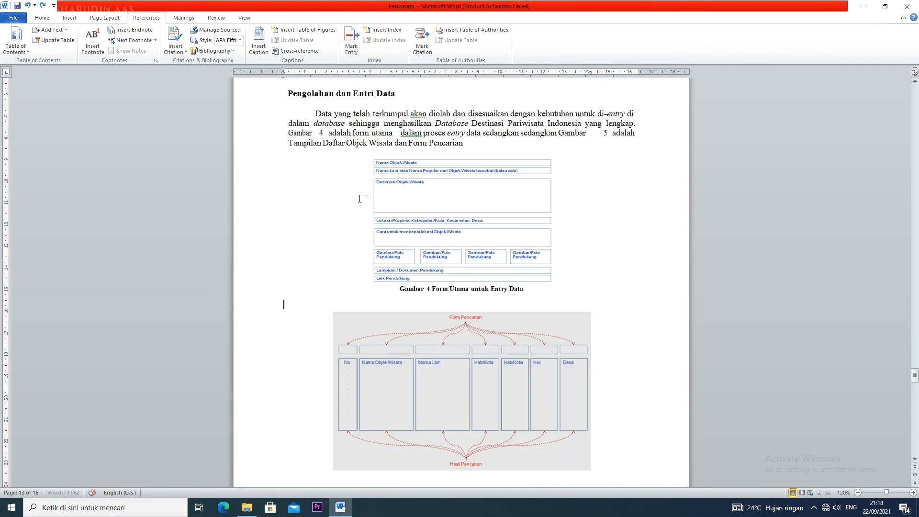
pyautogui.scroll(-8, 450, 307)
pyautogui.scroll(3, 571, 246)
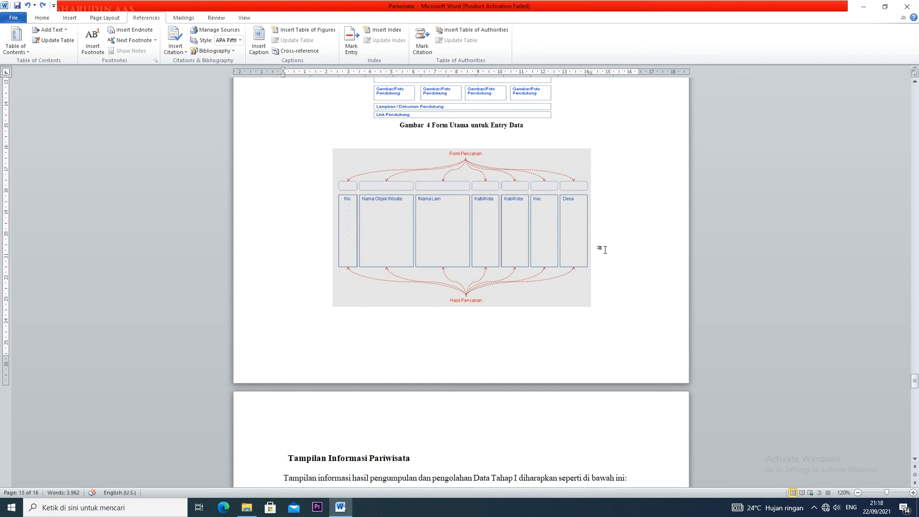
pyautogui.doubleClick(551, 315)
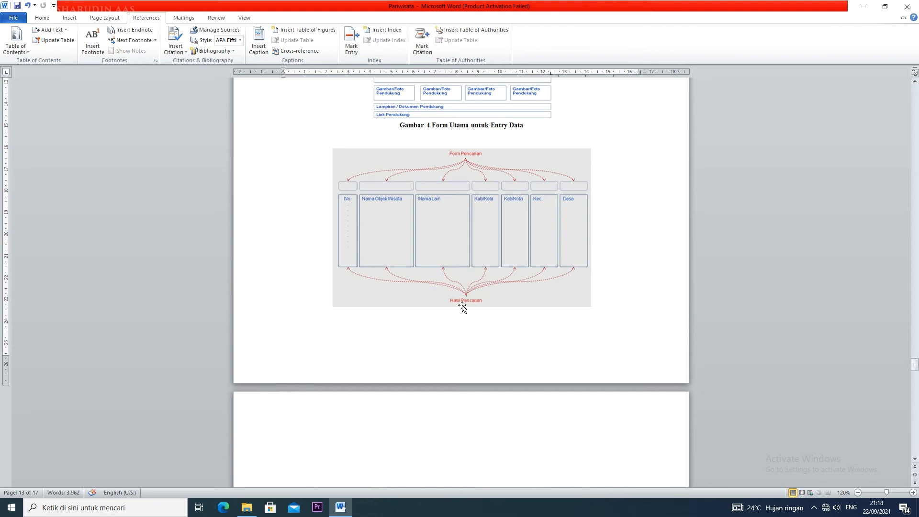
pyautogui.hotkey('ctrl', 'z')
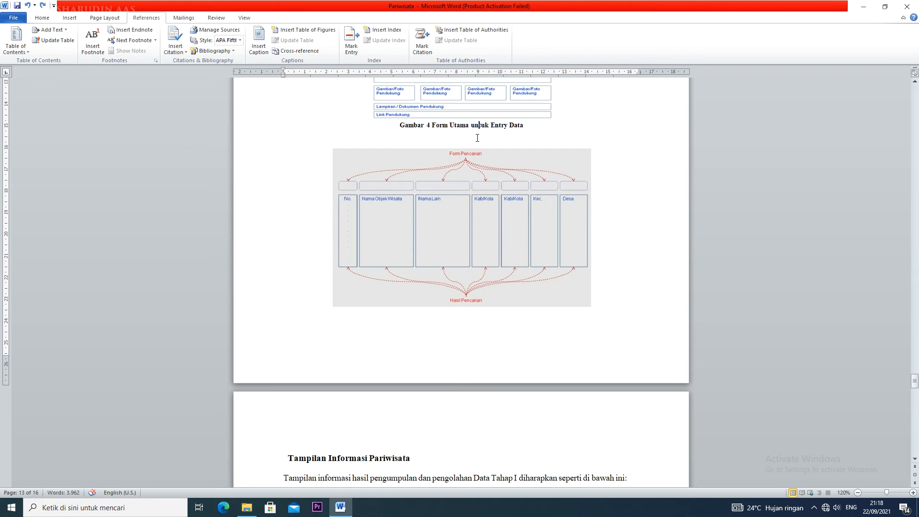
# Set the search form figure's text wrapping to Behind Text.
pyautogui.click(475, 148)
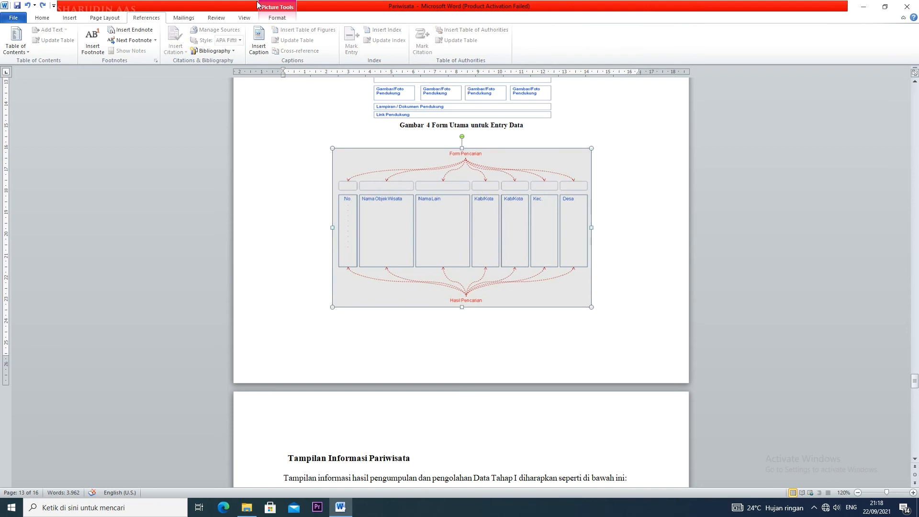
pyautogui.click(282, 18)
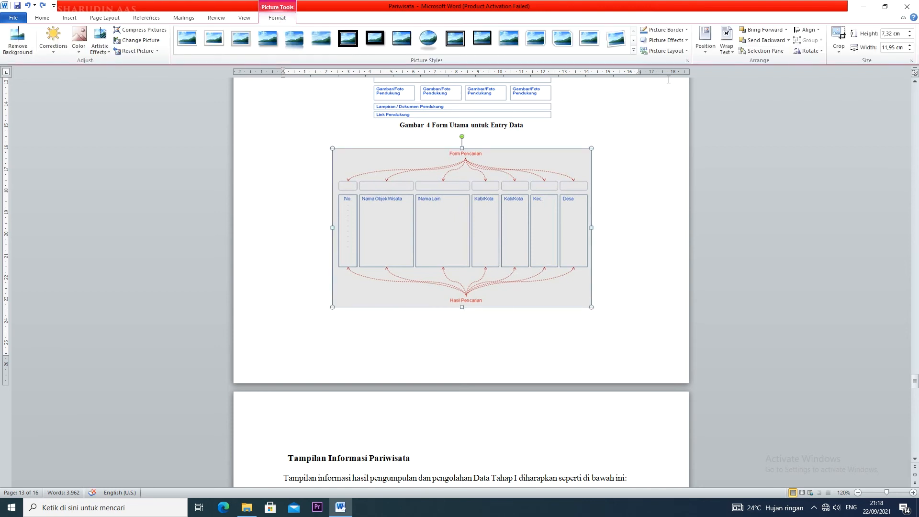
pyautogui.click(726, 47)
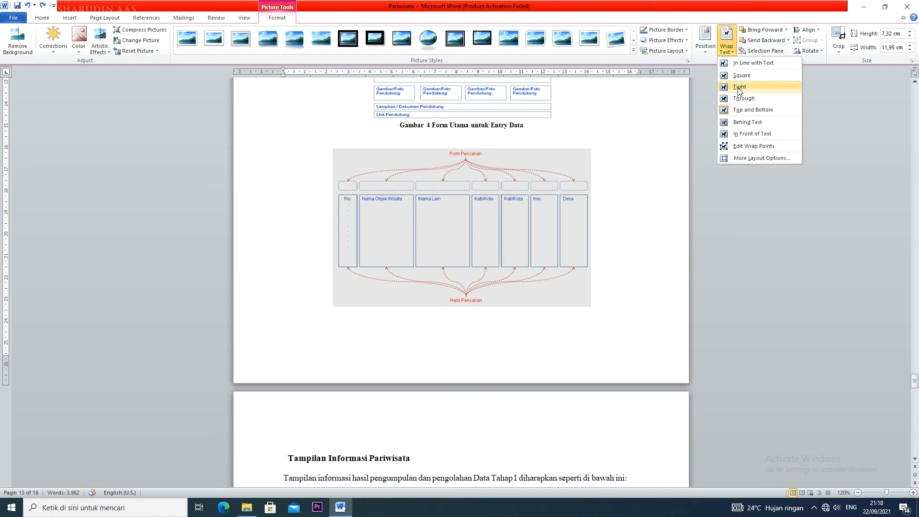
pyautogui.click(747, 123)
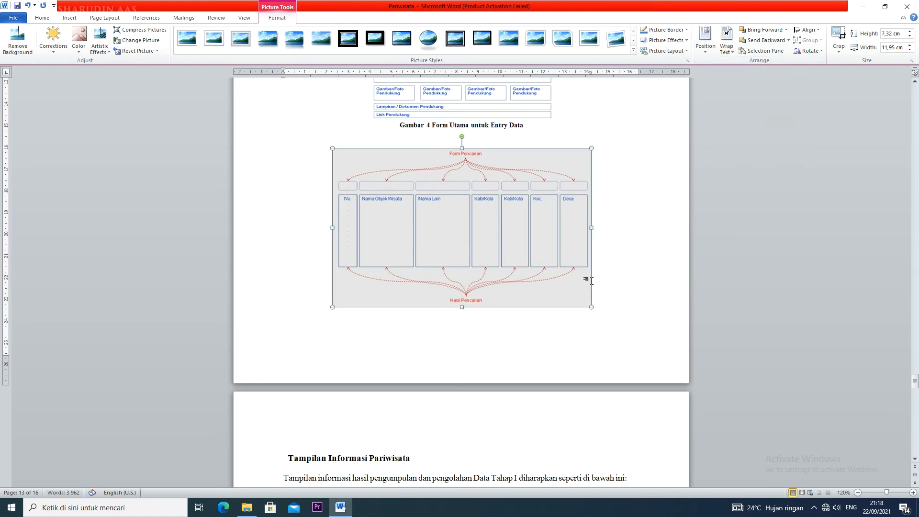
# Insert the centred automatic caption "Gambar 5 Tampilan Daftar Objek Wisata dan Form Pencarian" below the search form figure.
pyautogui.click(508, 319)
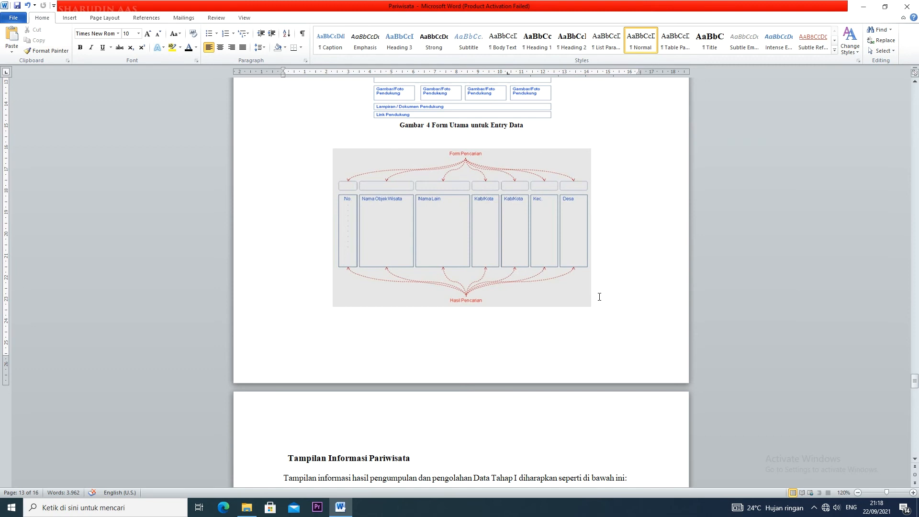
pyautogui.hotkey('ctrl', 'e')
pyautogui.click(146, 18)
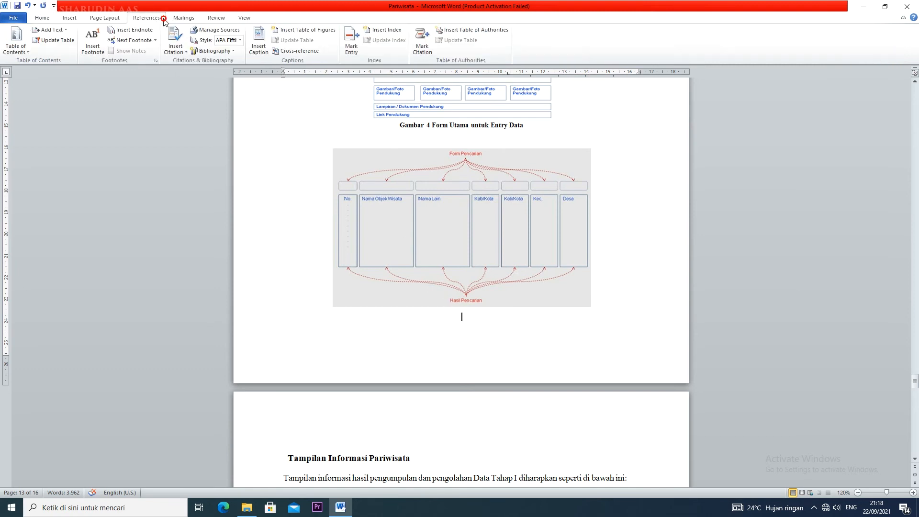
pyautogui.click(259, 44)
pyautogui.hotkey('ctrl', 'v')
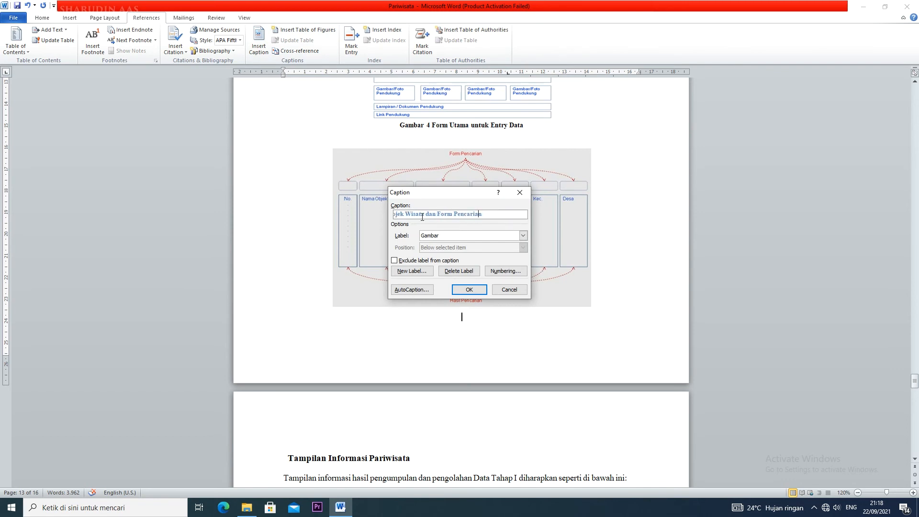
pyautogui.press('Left')
pyautogui.press('Left')
pyautogui.press('Left')
pyautogui.press('Left')
pyautogui.press('Left')
pyautogui.press('Left')
pyautogui.press('Left')
pyautogui.press('Left')
pyautogui.press('Left')
pyautogui.press('Left')
pyautogui.press('Left')
pyautogui.press('Left')
pyautogui.press('Left')
pyautogui.press('Left')
pyautogui.press('Left')
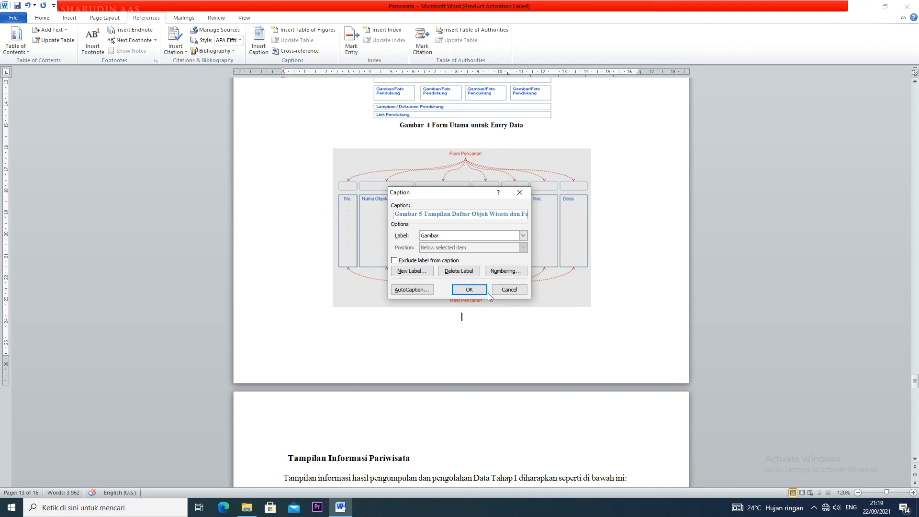
pyautogui.click(469, 289)
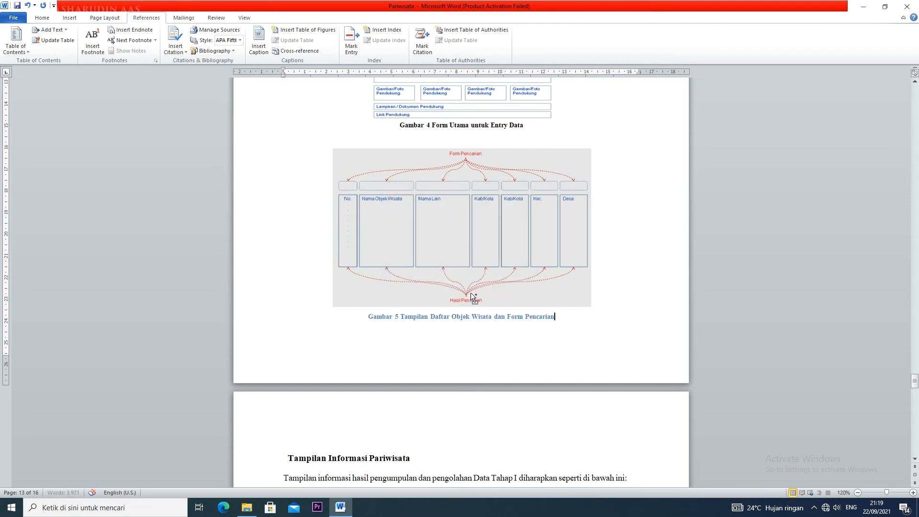
pyautogui.moveTo(530, 320); pyautogui.dragTo(365, 321)
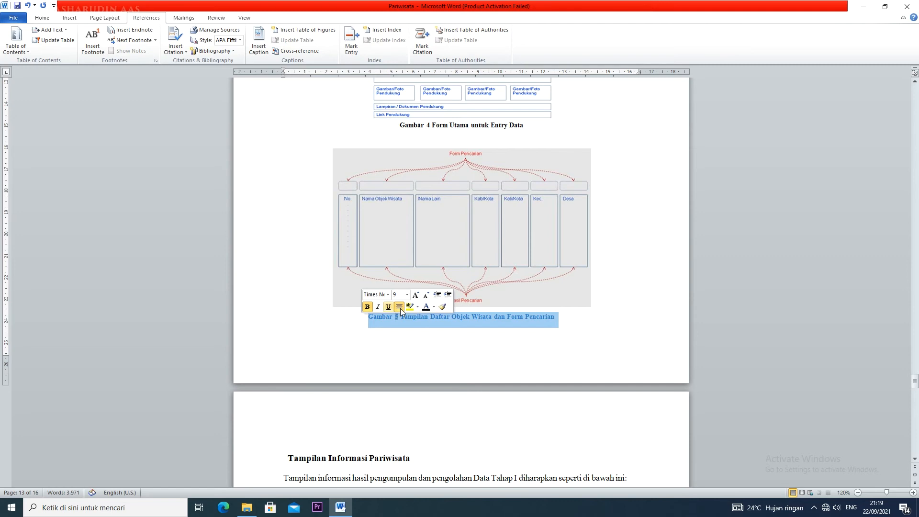
# Insert a list of figures above the BAB 1 PENDAHULUAN heading, using the Gambar caption label.
pyautogui.scroll(-15, 449, 377)
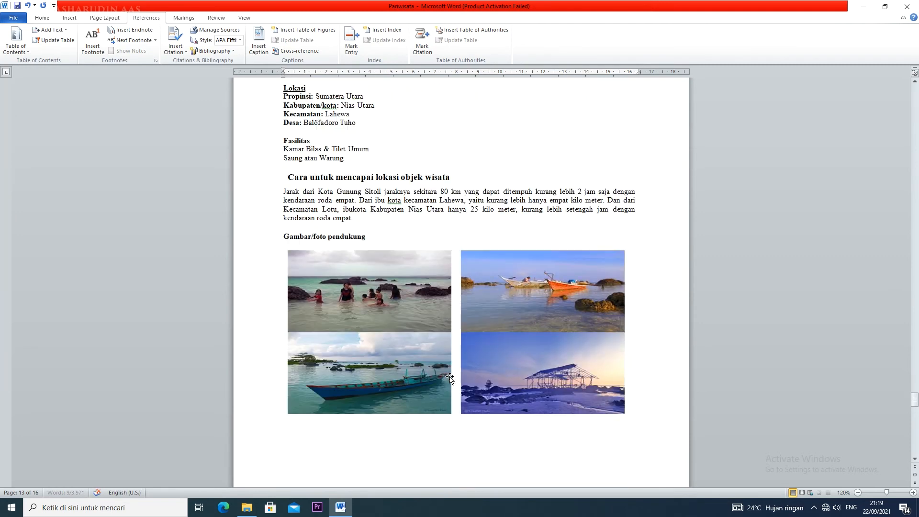
pyautogui.scroll(-18, 450, 377)
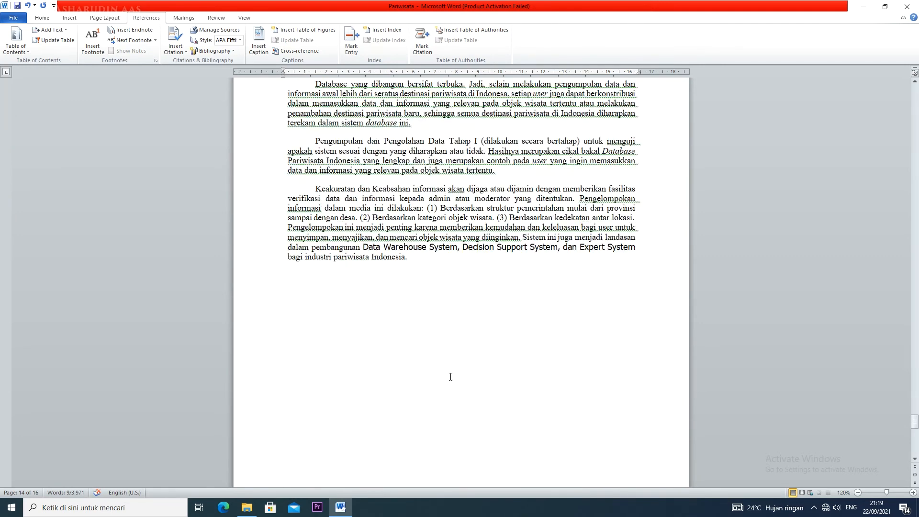
pyautogui.scroll(-8, 450, 376)
pyautogui.scroll(17, 450, 376)
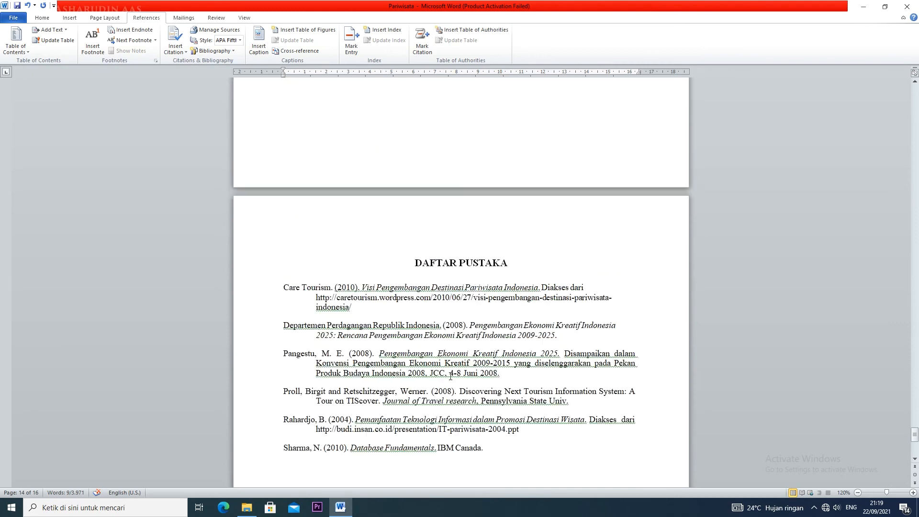
pyautogui.scroll(1, 450, 376)
pyautogui.moveTo(914, 416); pyautogui.dragTo(914, 161)
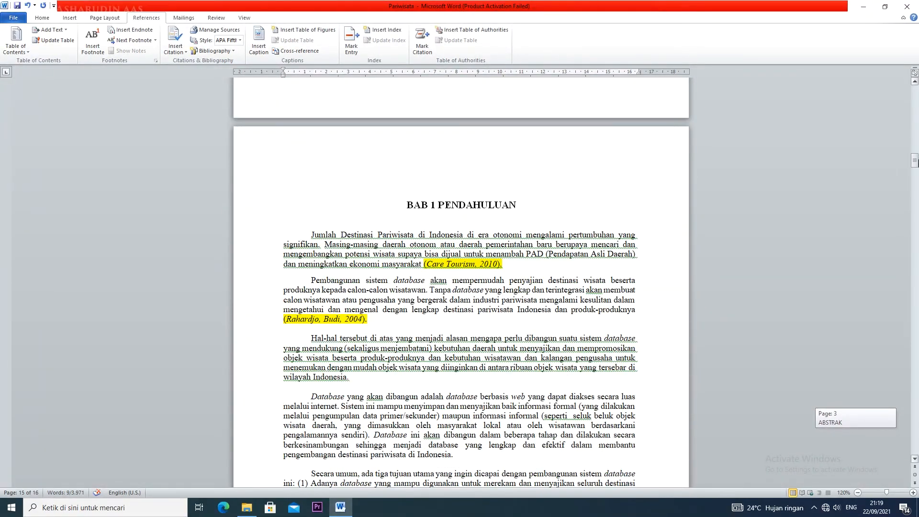
pyautogui.click(469, 200)
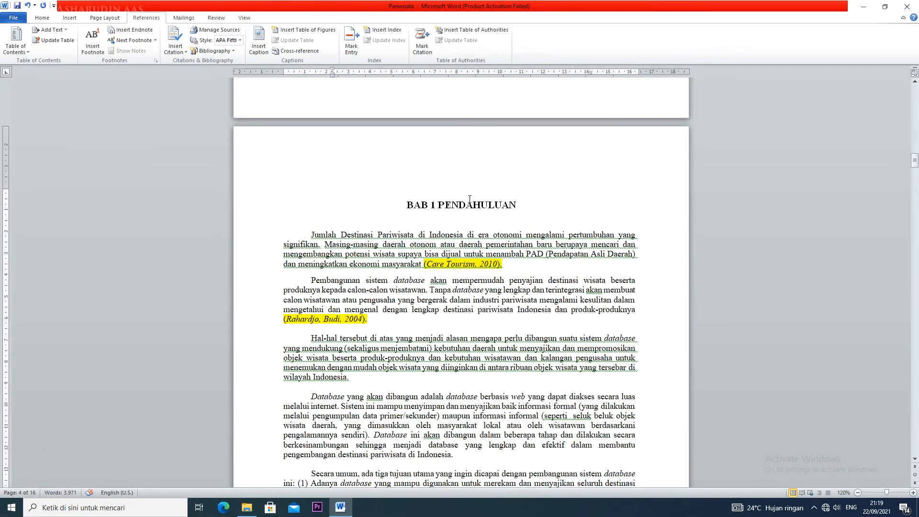
pyautogui.click(300, 31)
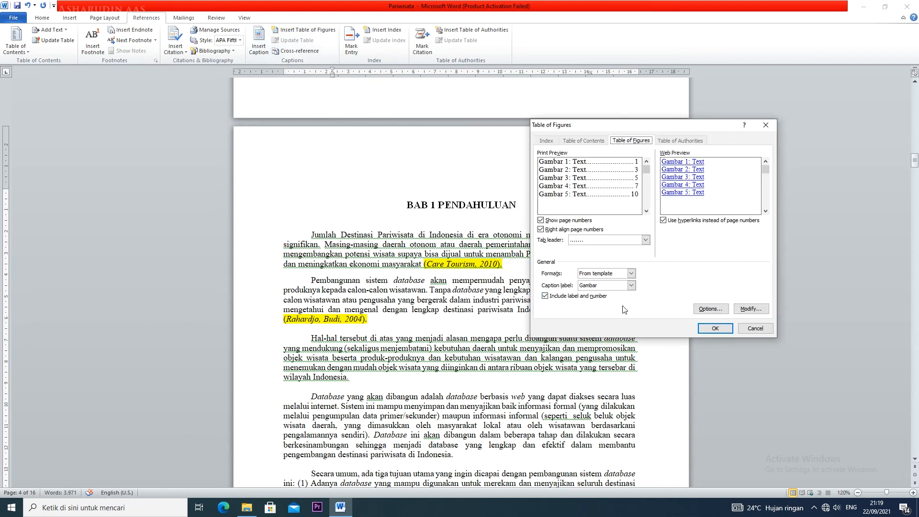
pyautogui.click(630, 286)
pyautogui.click(619, 319)
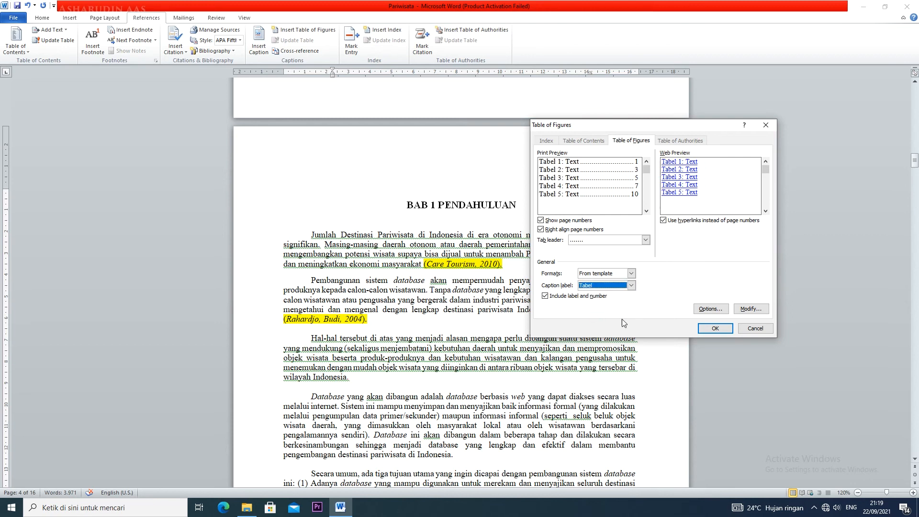
pyautogui.click(631, 286)
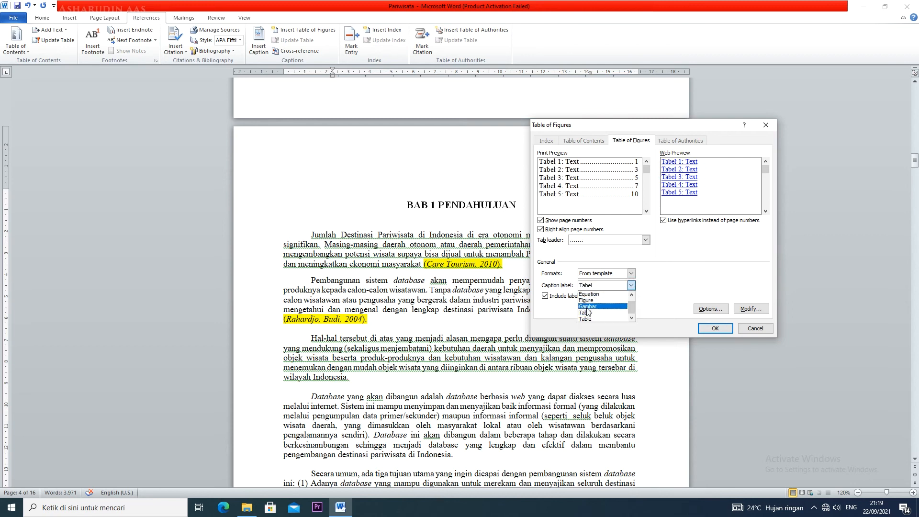
pyautogui.click(588, 312)
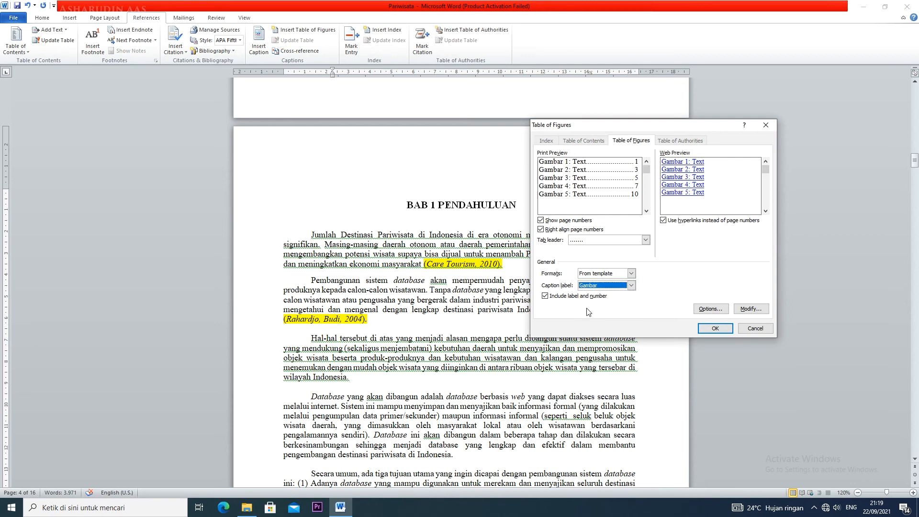
pyautogui.click(714, 329)
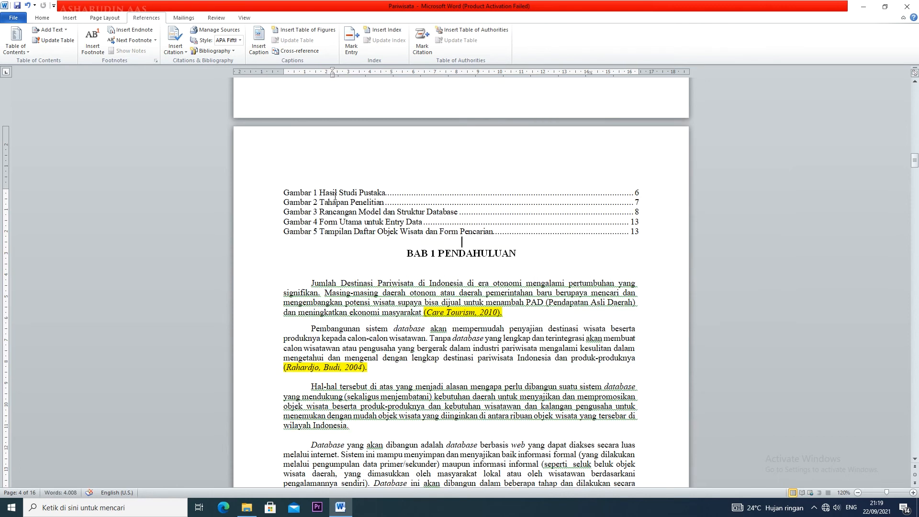
pyautogui.click(352, 174)
pyautogui.doubleClick(356, 166)
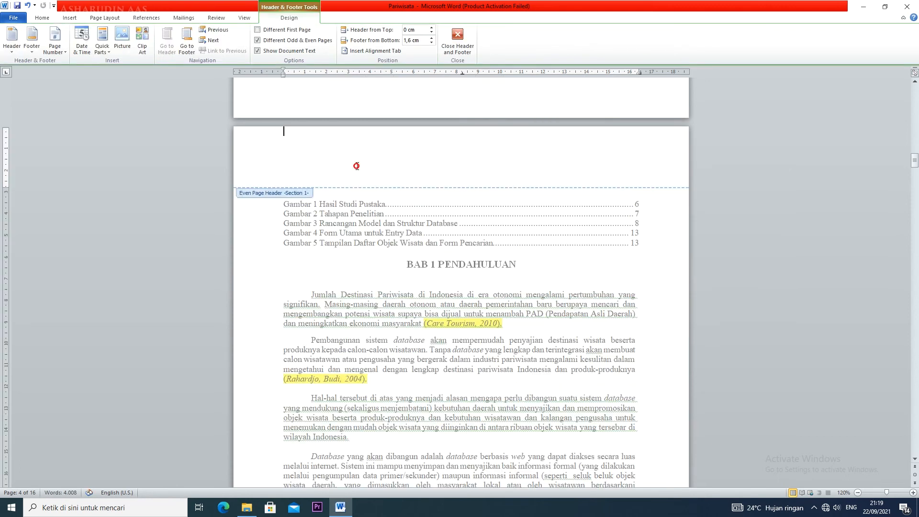
pyautogui.doubleClick(379, 196)
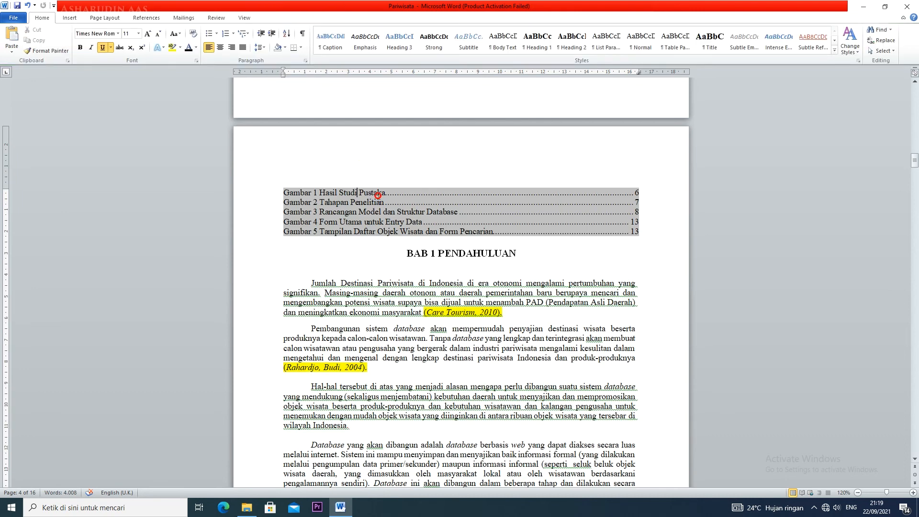
# Add the centred title "DAFTAR GAMBAR" on a new line above the list of figures.
pyautogui.click(390, 161)
pyautogui.press('Return')
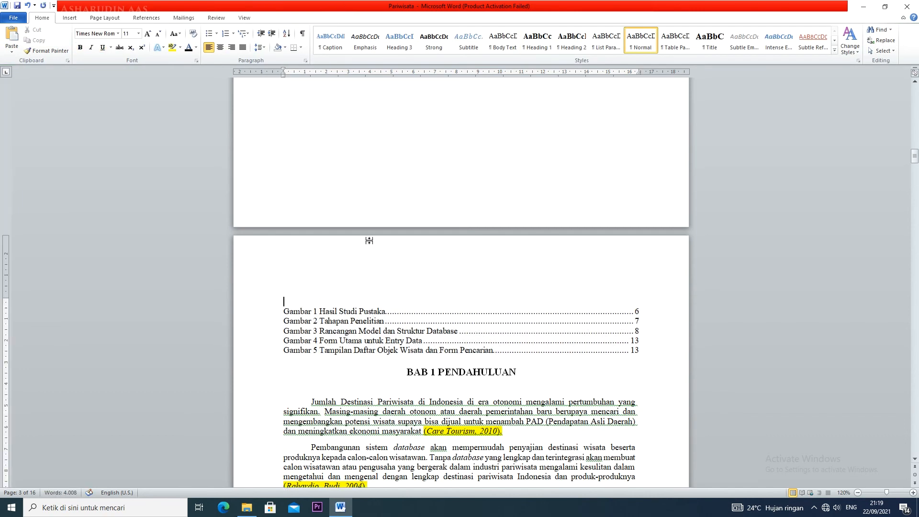
pyautogui.write('DAFTAR GAMBAR')
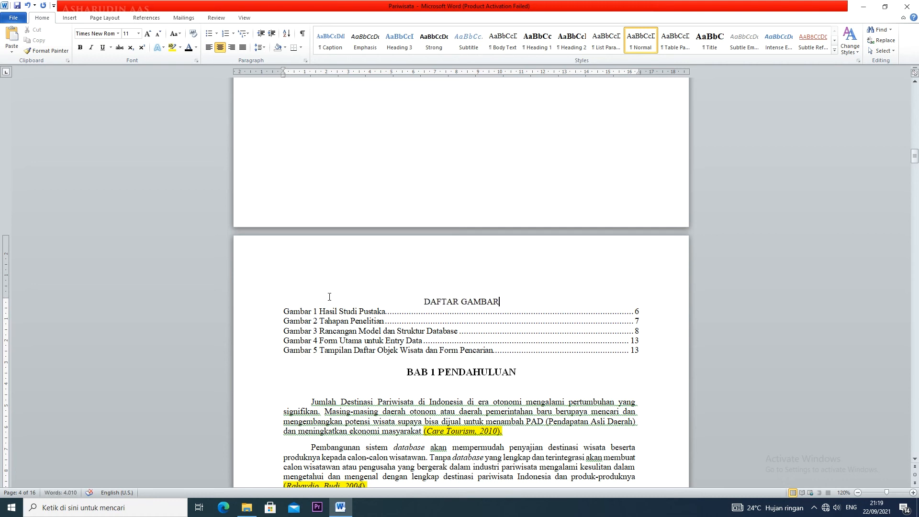
pyautogui.click(330, 330)
pyautogui.click(363, 302)
# Append the word "Indonesia" to the Gambar 1 Hasil Studi Pustaka caption below its diagram.
pyautogui.scroll(-4, 362, 293)
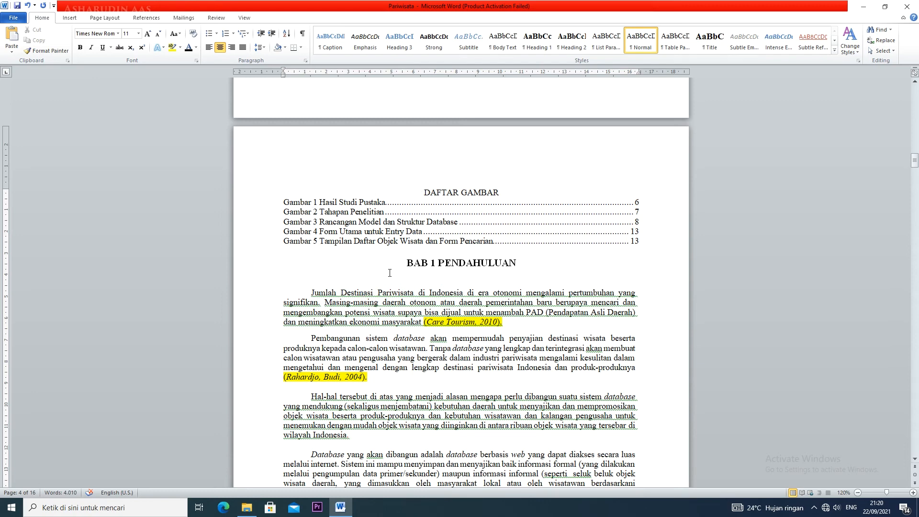
pyautogui.scroll(-20, 389, 273)
pyautogui.scroll(-20, 390, 273)
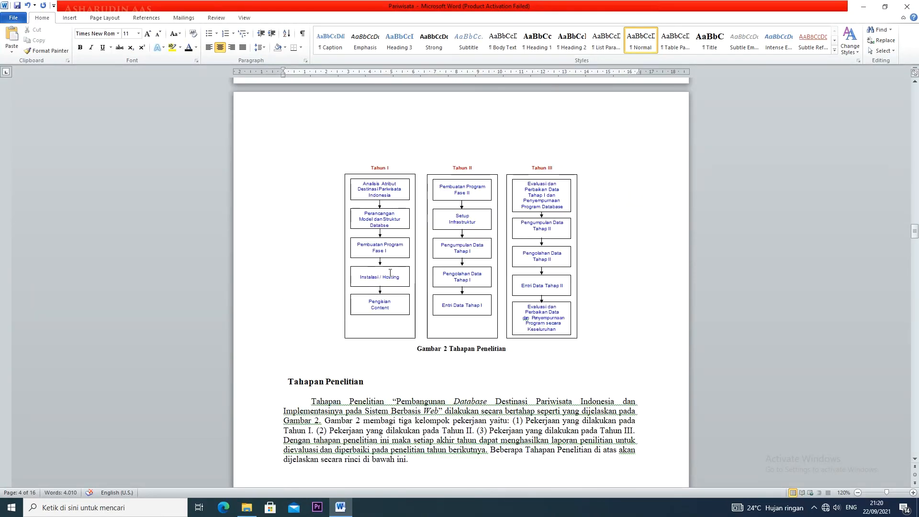
pyautogui.scroll(15, 390, 273)
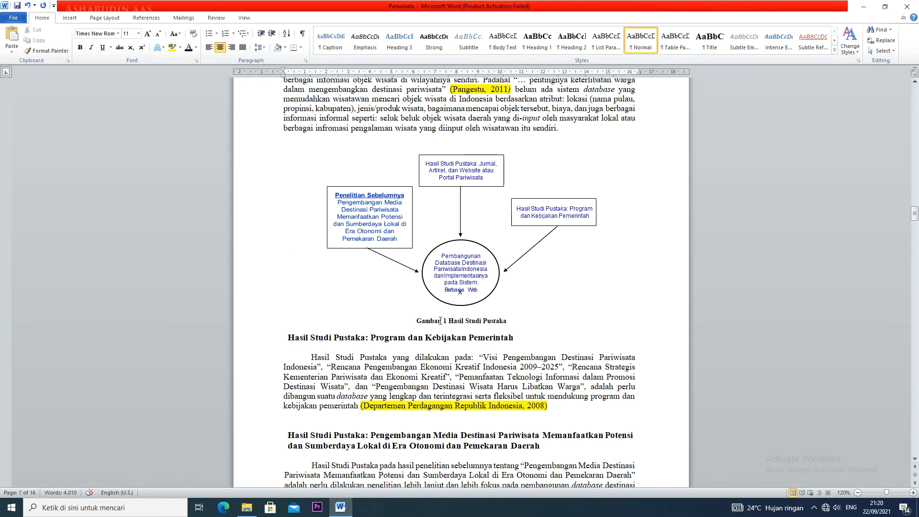
pyautogui.click(520, 321)
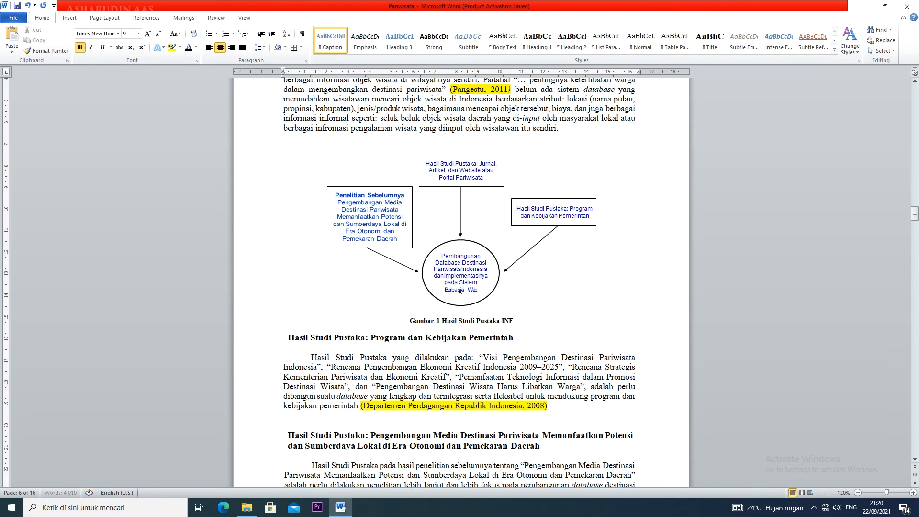
pyautogui.write('In')
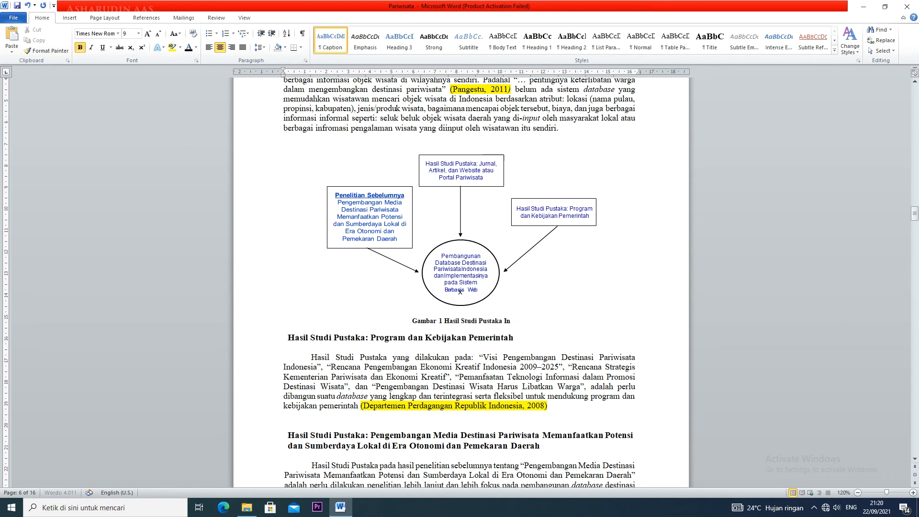
pyautogui.write('donesia')
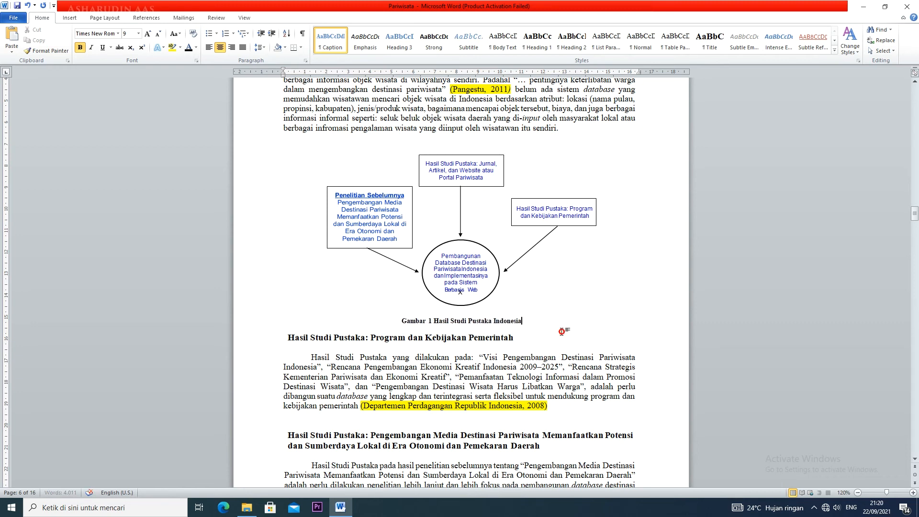
# Update the entire list of figures under DAFTAR GAMBAR, including its caption texts, and check the Gambar 1 entry.
pyautogui.scroll(20, 561, 332)
pyautogui.scroll(20, 562, 331)
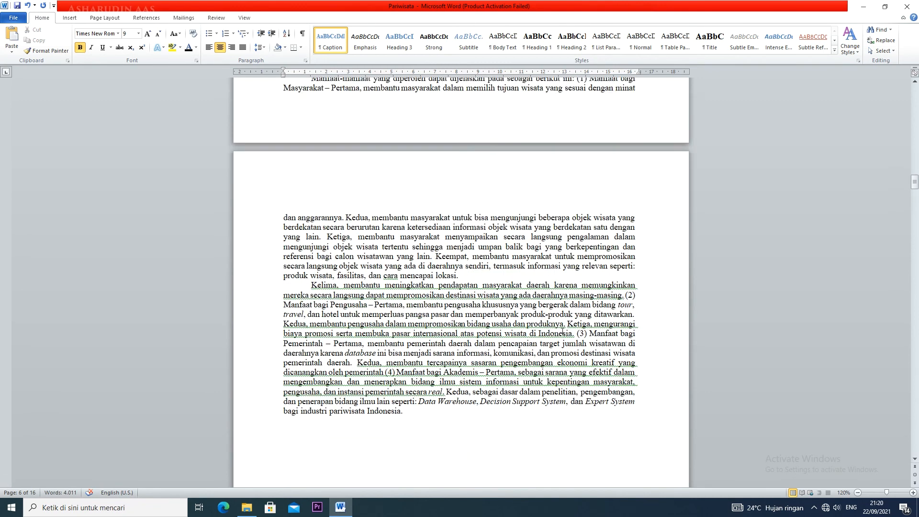
pyautogui.scroll(1, 562, 331)
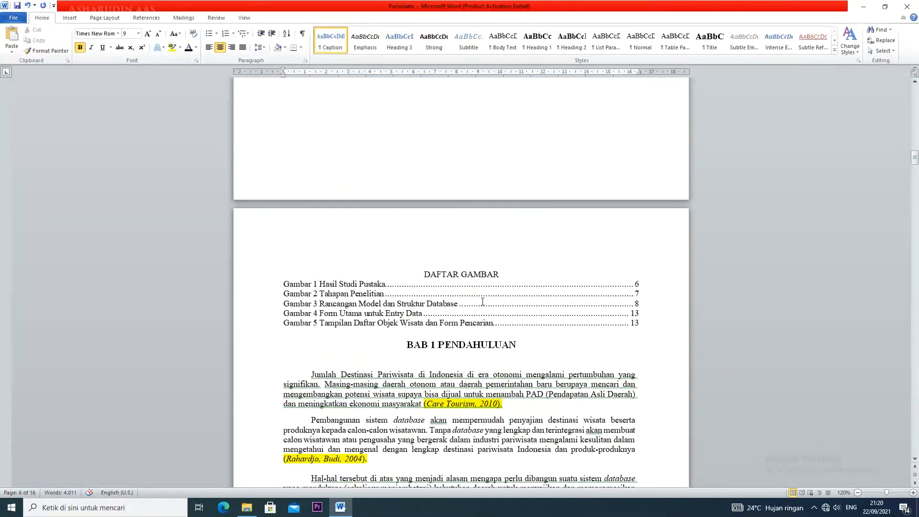
pyautogui.click(384, 294)
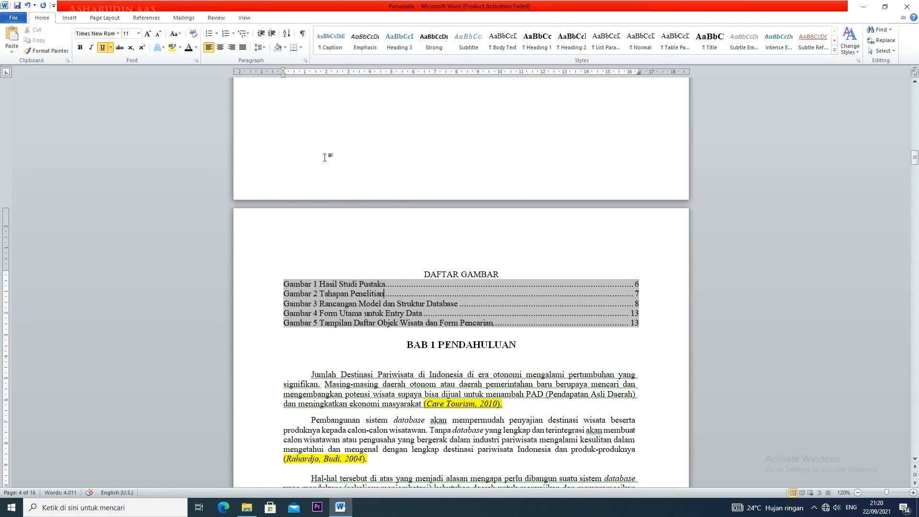
pyautogui.click(158, 17)
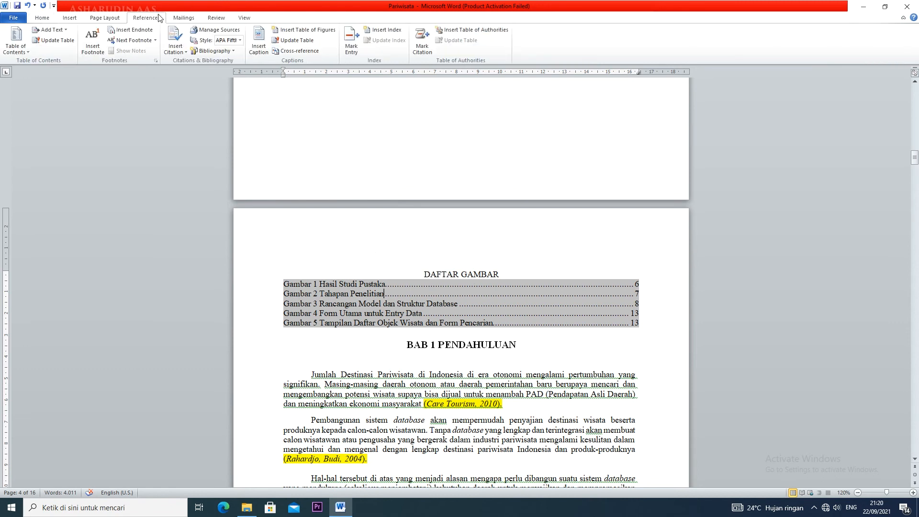
pyautogui.click(311, 42)
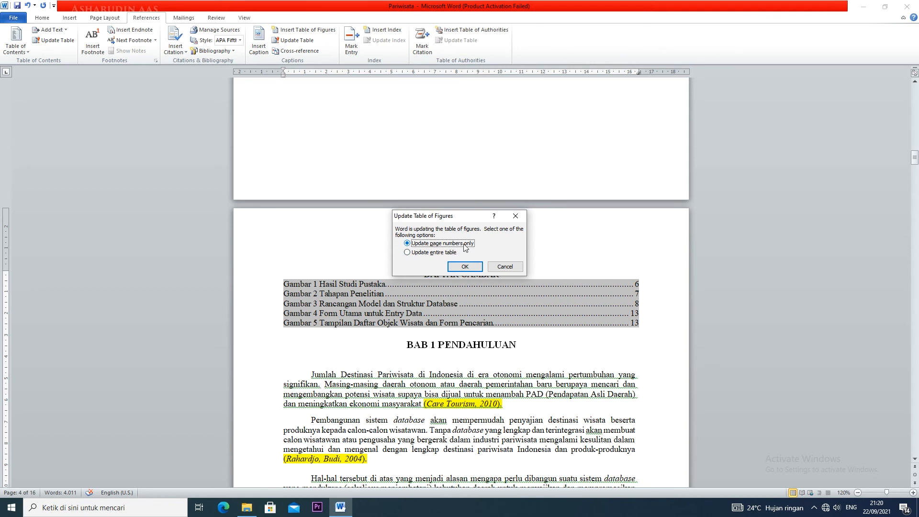
pyautogui.click(407, 252)
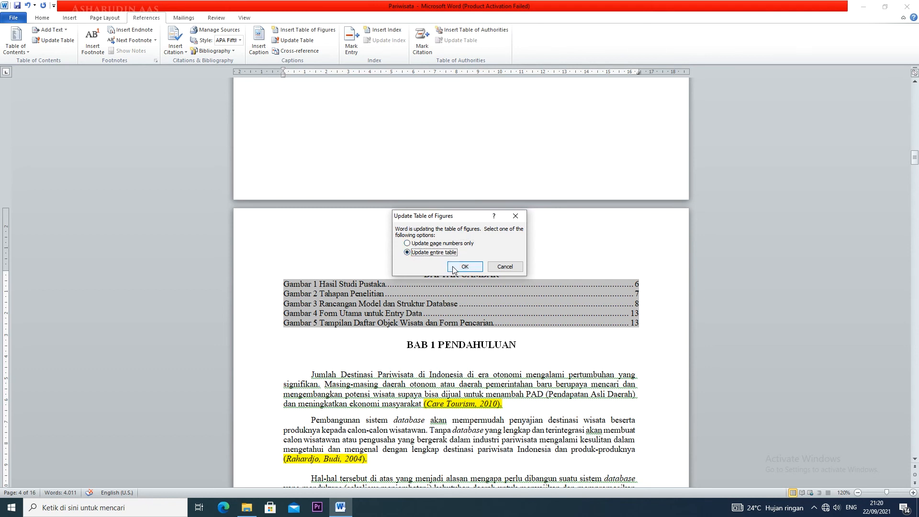
pyautogui.click(464, 267)
pyautogui.moveTo(386, 284); pyautogui.dragTo(421, 284)
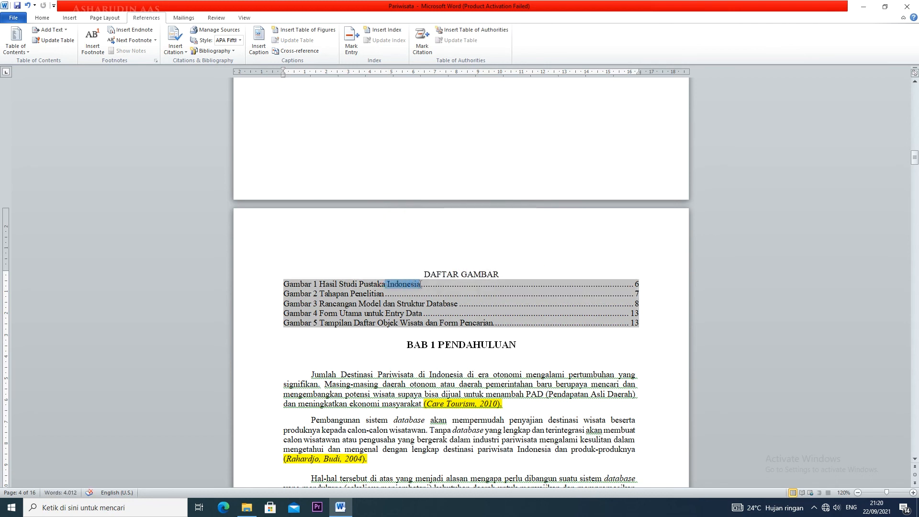
pyautogui.click(572, 353)
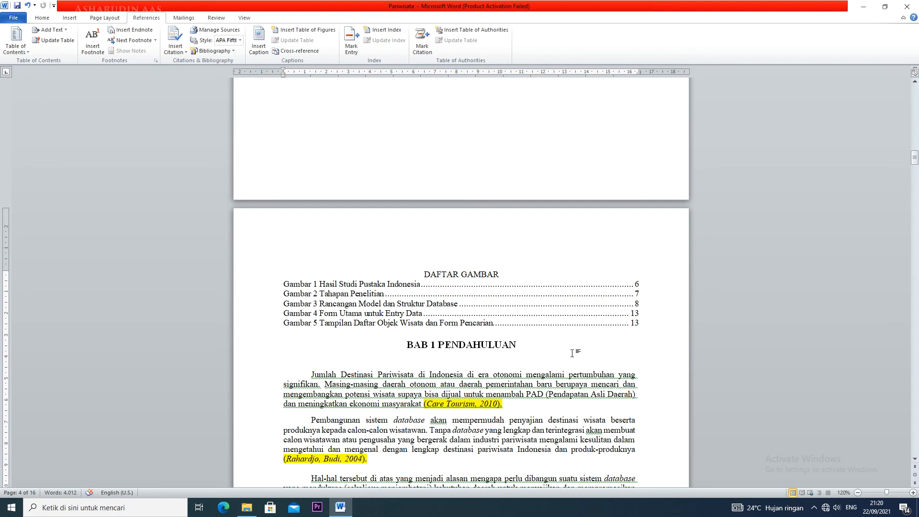
pyautogui.keyDown('ctrl'); pyautogui.scroll(-7, 572, 353); pyautogui.keyUp('ctrl')
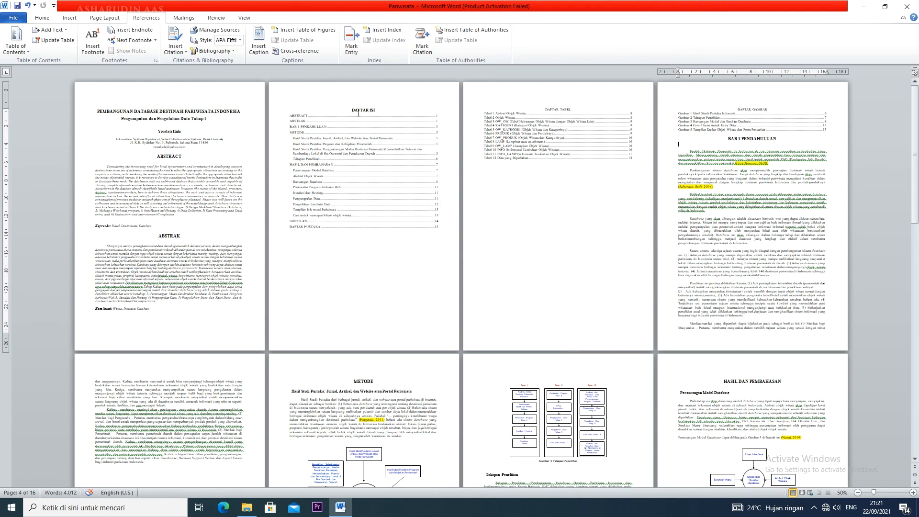
# Insert blank lines between the list of figures and the BAB 1 PENDAHULUAN heading until the heading starts on a new page.
pyautogui.click(383, 114)
pyautogui.click(726, 140)
pyautogui.press('Return')
pyautogui.press('Return')
pyautogui.press('Return')
pyautogui.press('Return')
pyautogui.press('Return')
pyautogui.press('Return')
pyautogui.press('Return')
pyautogui.press('Return')
pyautogui.press('Return')
pyautogui.press('Return')
pyautogui.press('Return')
pyautogui.press('Return')
pyautogui.press('Return')
pyautogui.press('Return')
pyautogui.press('Return')
pyautogui.press('Return')
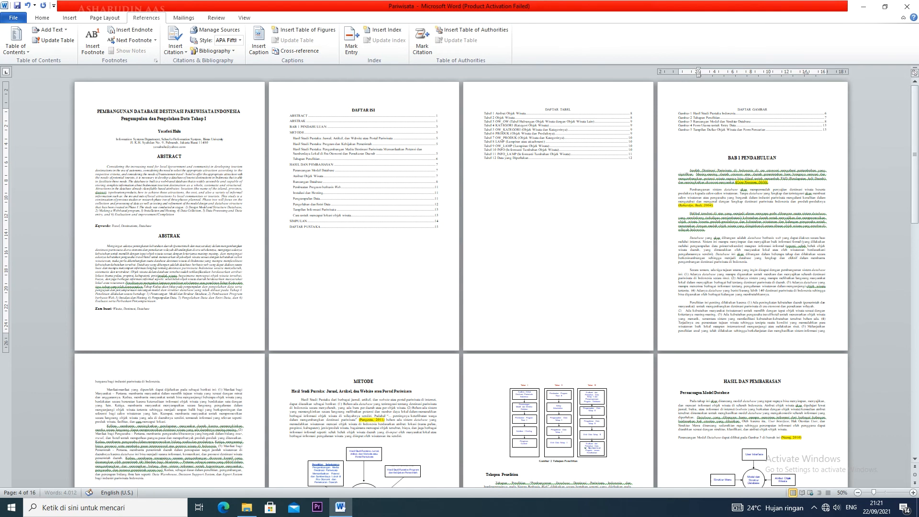
pyautogui.press('Return')
pyautogui.press('Return')
pyautogui.press('Return')
pyautogui.press('Return')
pyautogui.press('Return')
pyautogui.press('Return')
pyautogui.press('Return')
pyautogui.press('Return')
pyautogui.press('Return')
pyautogui.press('Return')
pyautogui.press('Return')
pyautogui.press('Return')
pyautogui.press('Return')
pyautogui.press('Return')
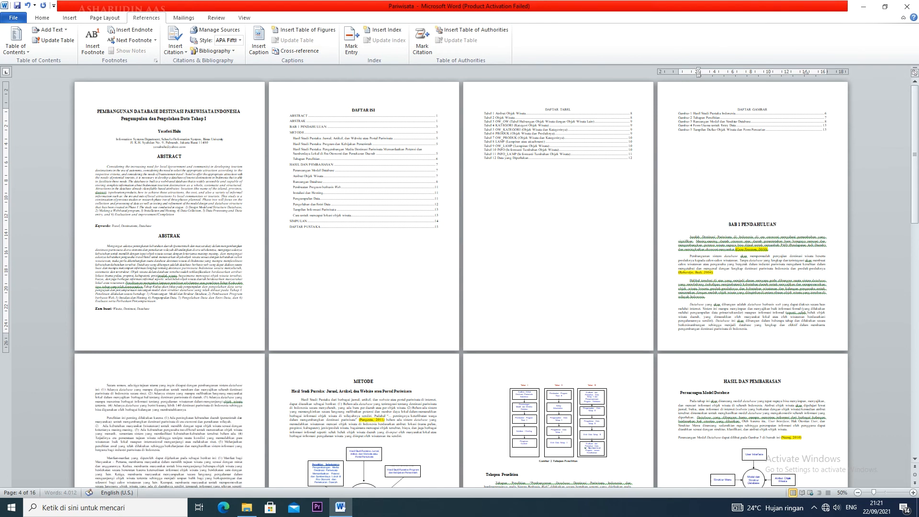
pyautogui.press('Return')
pyautogui.press('Return')
pyautogui.press('Return')
pyautogui.press('Return')
pyautogui.press('Return')
pyautogui.press('Return')
pyautogui.press('Return')
pyautogui.press('Return')
pyautogui.press('Return')
pyautogui.press('Return')
pyautogui.press('Return')
pyautogui.press('Return')
pyautogui.press('Return')
pyautogui.press('Return')
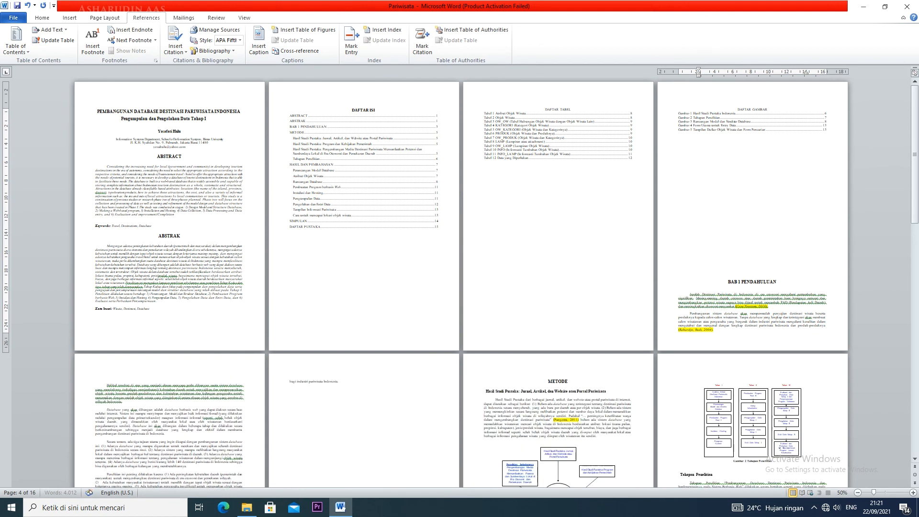
pyautogui.press('Return')
pyautogui.press('Return')
pyautogui.press('Return')
pyautogui.press('Return')
pyautogui.press('Return')
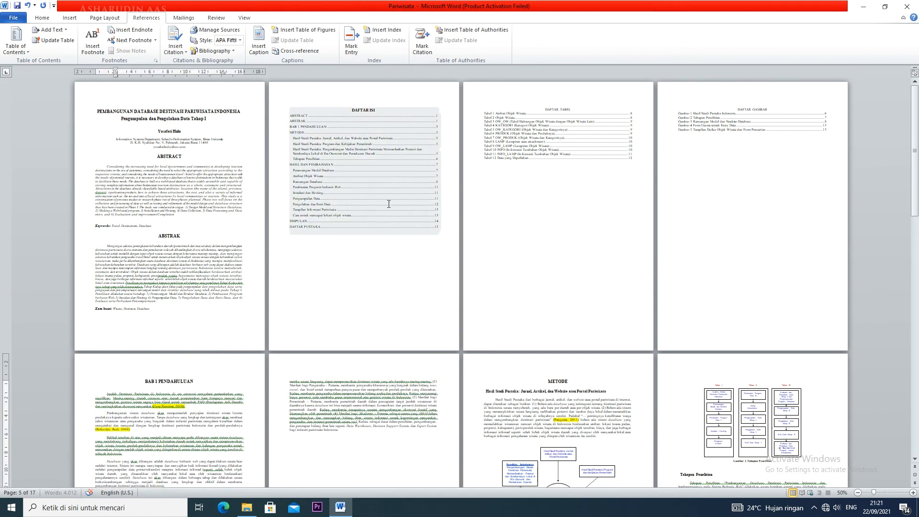
# Apply the Normal style to the DAFTAR PUSTAKA heading on the last page and centre it.
pyautogui.keyDown('ctrl'); pyautogui.scroll(3, 350, 251); pyautogui.keyUp('ctrl')
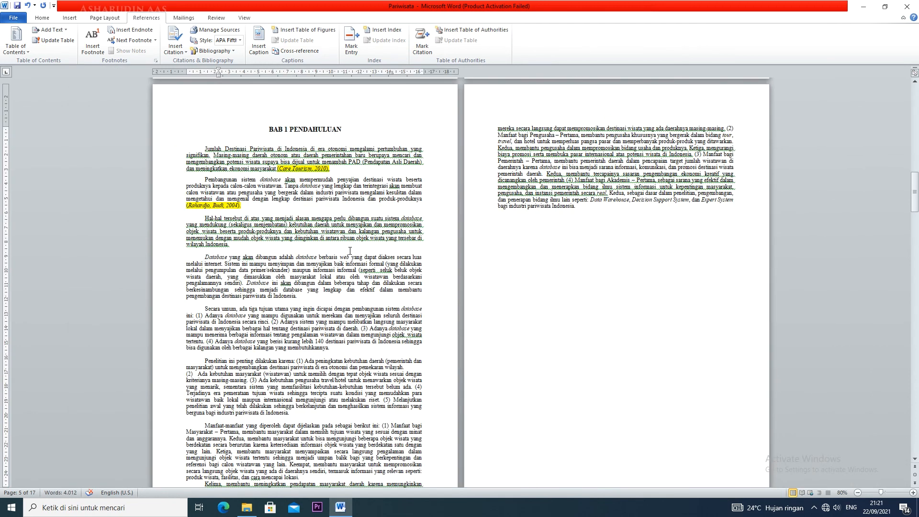
pyautogui.scroll(15, 349, 250)
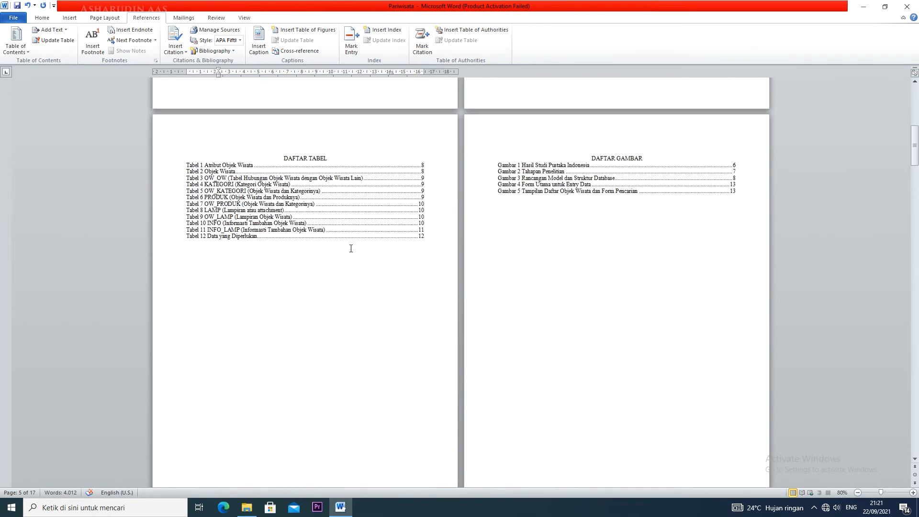
pyautogui.scroll(5, 351, 247)
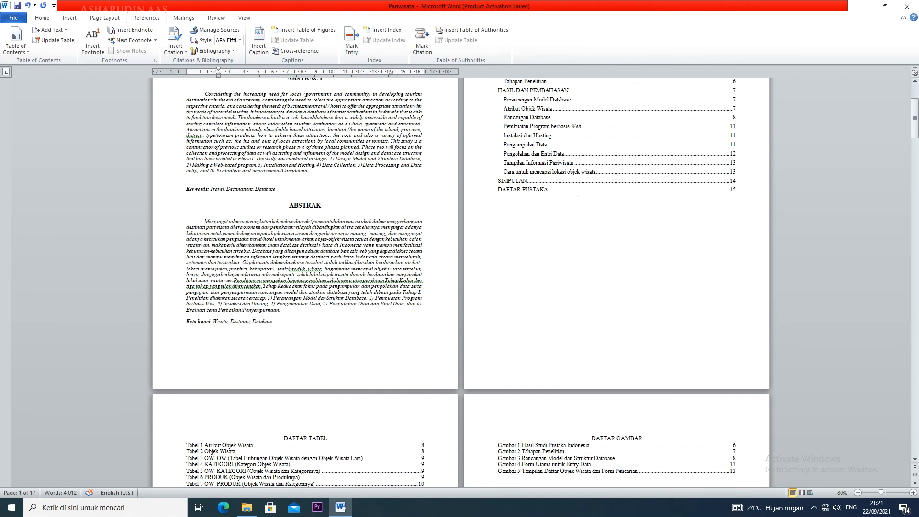
pyautogui.click(508, 188)
pyautogui.moveTo(914, 152); pyautogui.dragTo(917, 406)
pyautogui.scroll(-15, 796, 330)
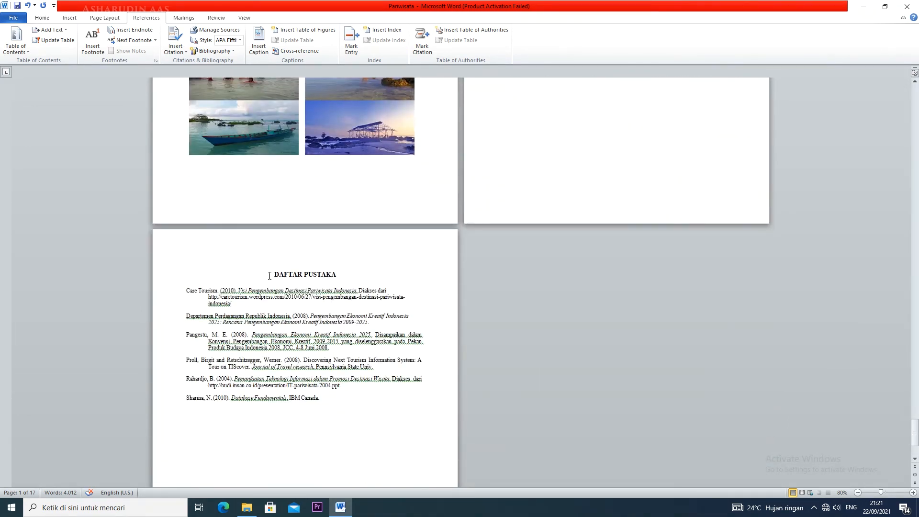
pyautogui.tripleClick(268, 275)
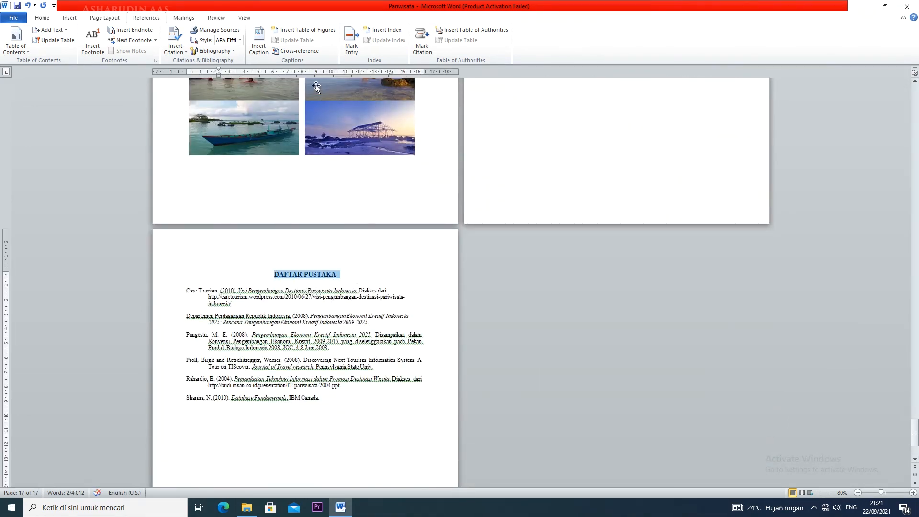
pyautogui.click(43, 18)
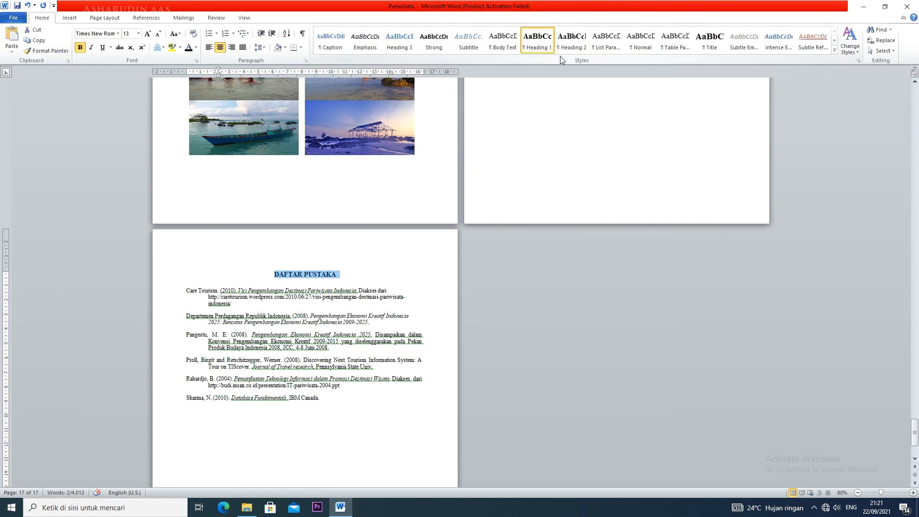
pyautogui.click(641, 41)
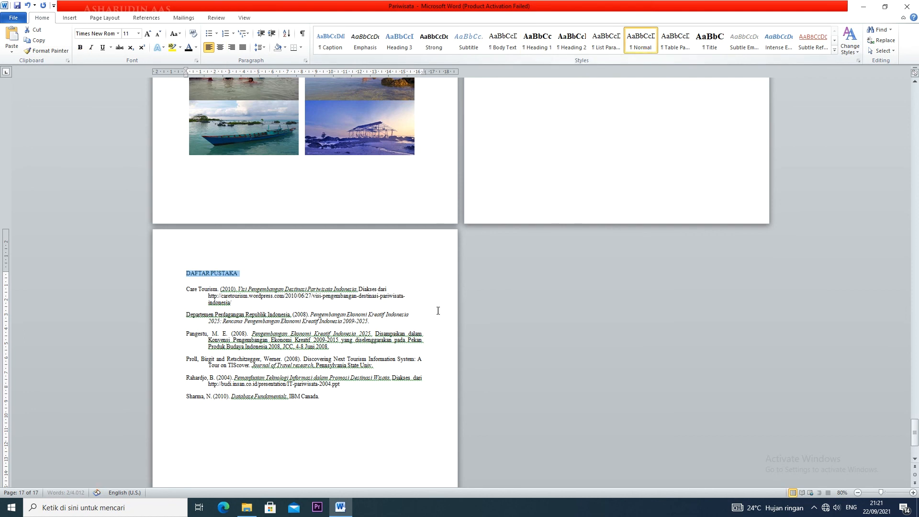
pyautogui.hotkey('ctrl', 'e')
pyautogui.click(396, 291)
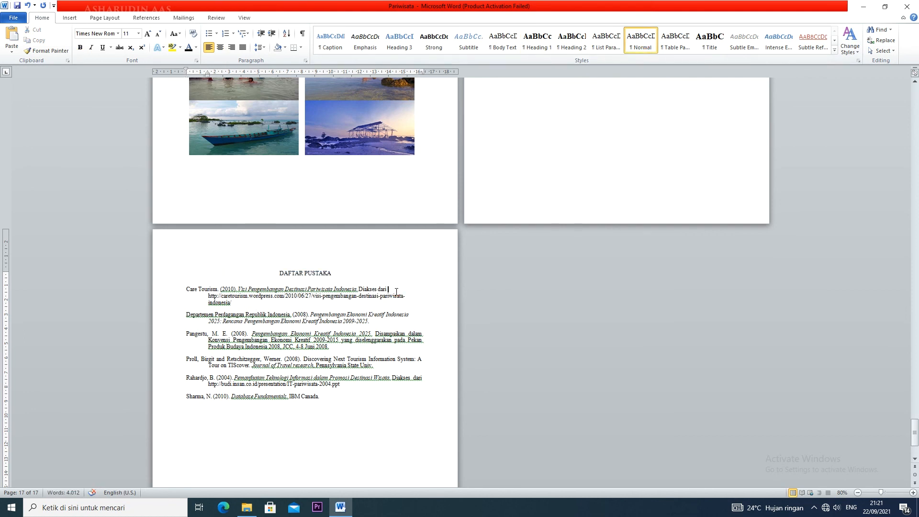
# Update the entire table of contents under DAFTAR ISI, including its entries and page numbers.
pyautogui.scroll(5, 395, 292)
pyautogui.moveTo(914, 419); pyautogui.dragTo(914, 104)
pyautogui.click(561, 328)
pyautogui.click(584, 225)
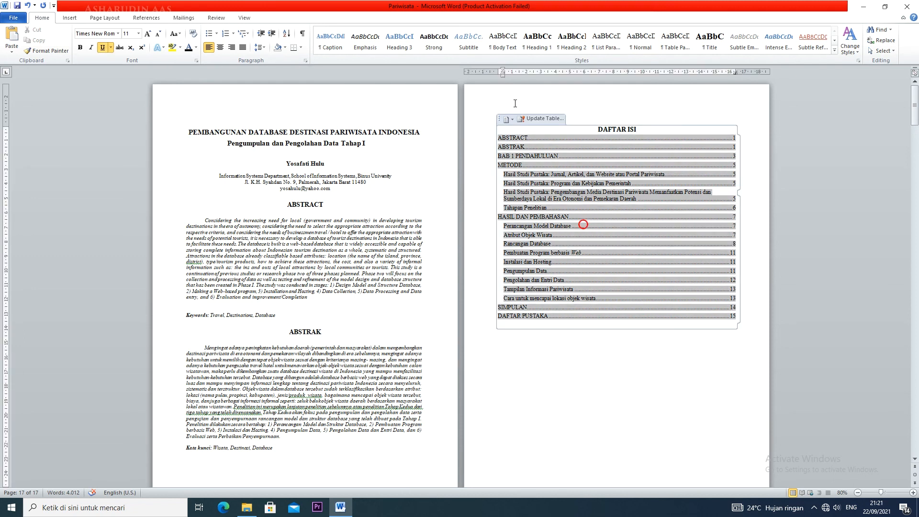
pyautogui.click(541, 118)
pyautogui.click(446, 255)
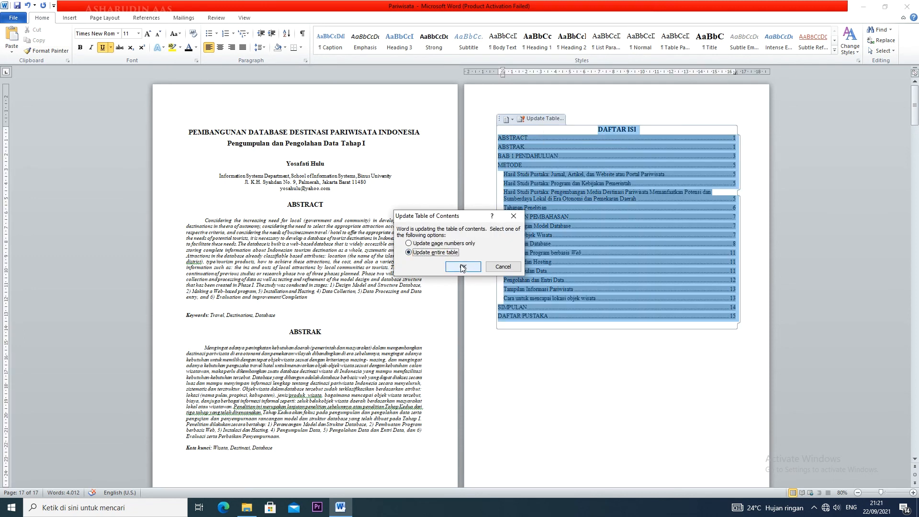
pyautogui.click(463, 266)
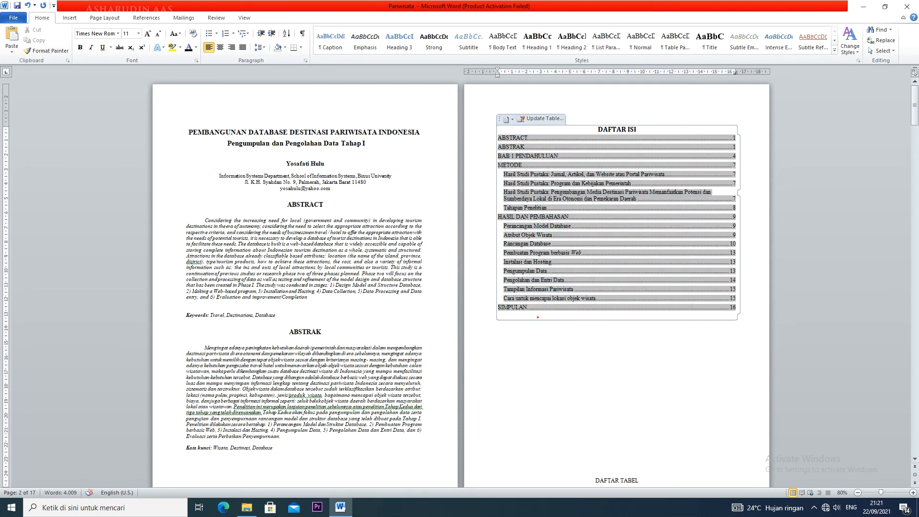
# Add the text "DAFTAR PUSTAKA" manually on the line below the SIMPULAN entry in the table of contents.
pyautogui.click(538, 318)
pyautogui.write('DFAT')
pyautogui.press('BackSpace')
pyautogui.press('BackSpace')
pyautogui.press('BackSpace')
pyautogui.press('BackSpace')
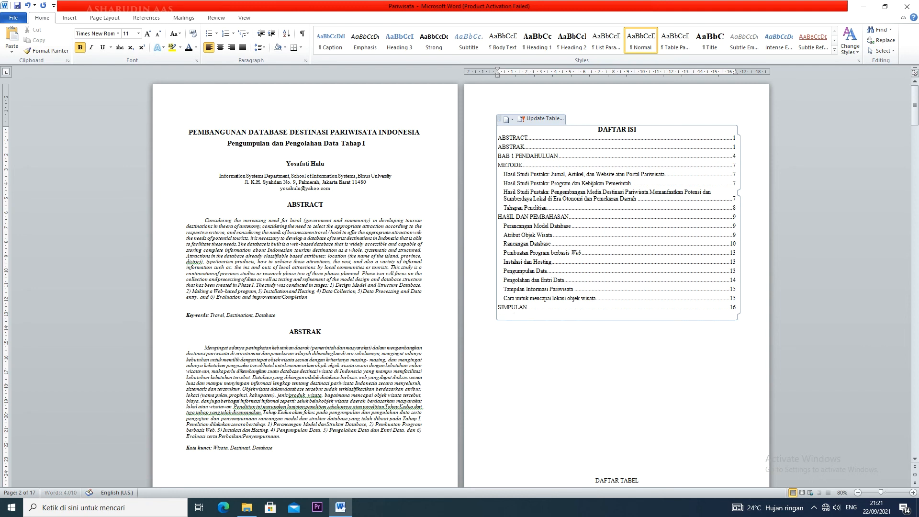
pyautogui.write('DAFTAR PUSTAKA')
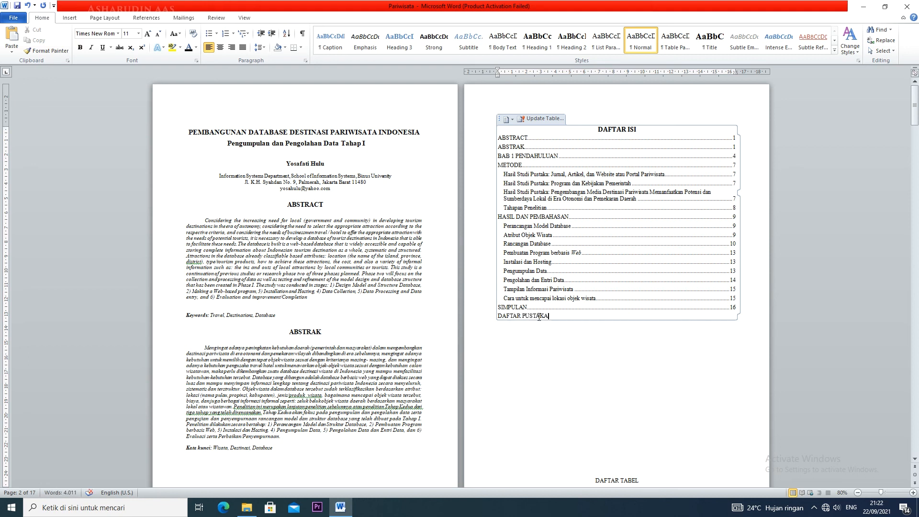
# Insert blank lines below the table of contents to move the DAFTAR TABEL title onto the next page, and check the page layout.
pyautogui.click(596, 342)
pyautogui.scroll(-3, 597, 343)
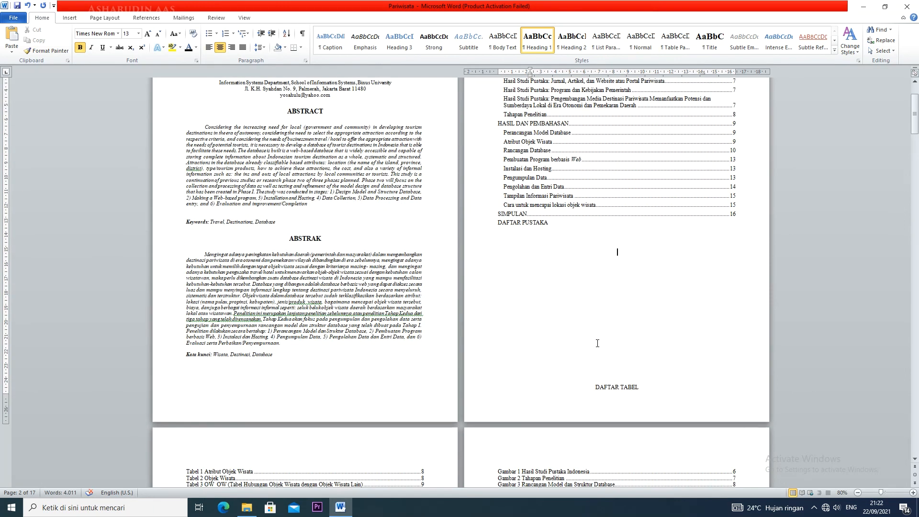
pyautogui.press('Return')
pyautogui.scroll(-3, 598, 343)
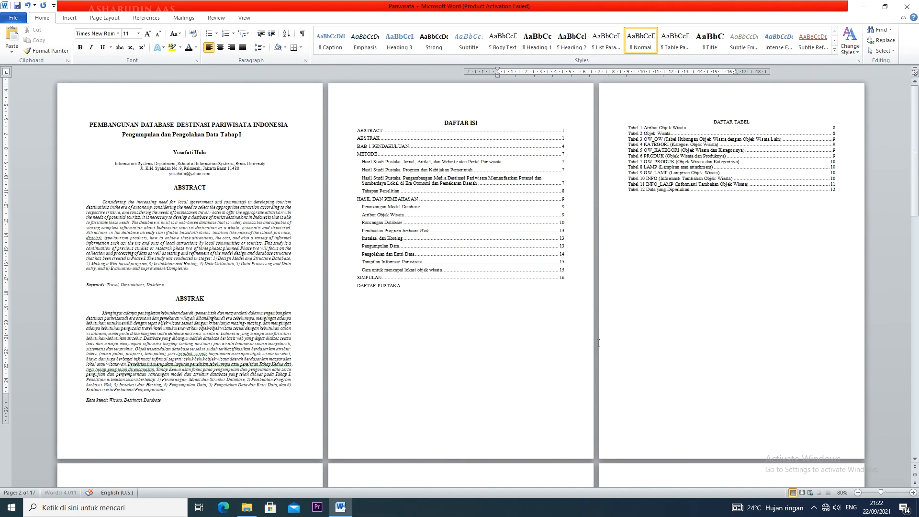
pyautogui.scroll(1, 594, 347)
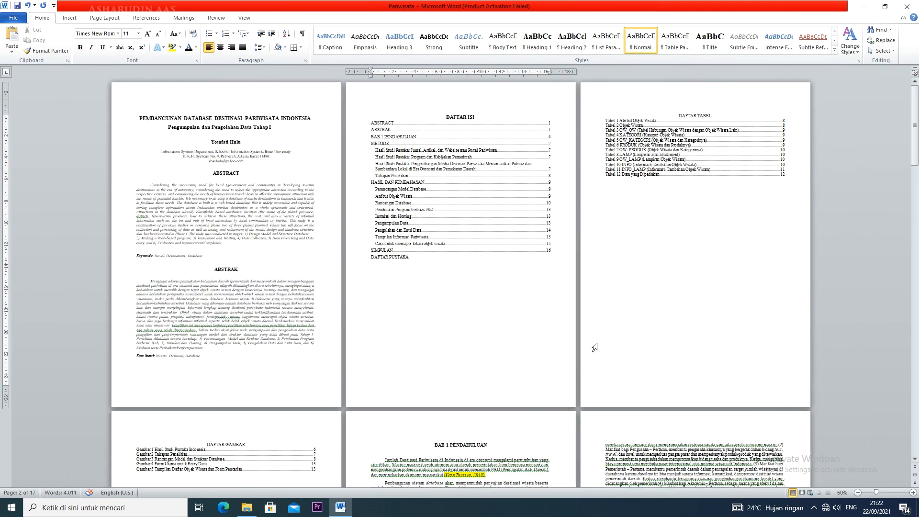
pyautogui.scroll(-1, 594, 347)
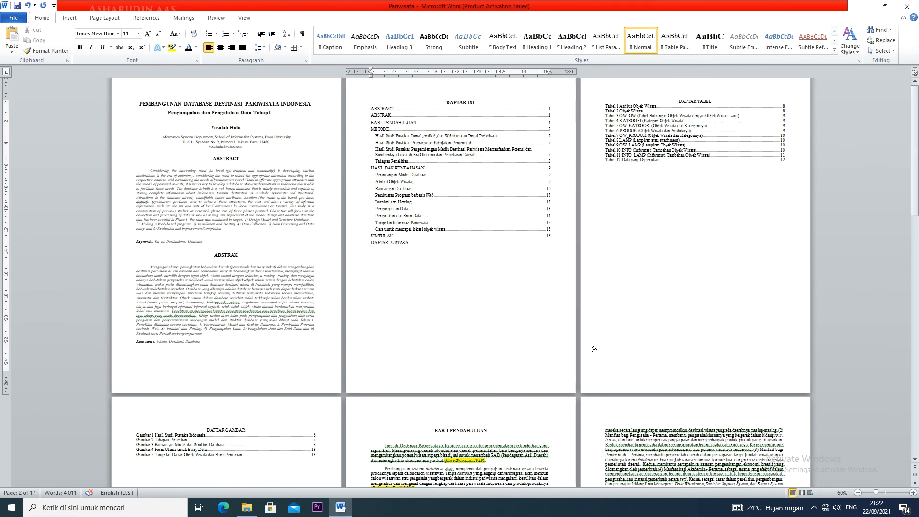
pyautogui.scroll(-2, 594, 347)
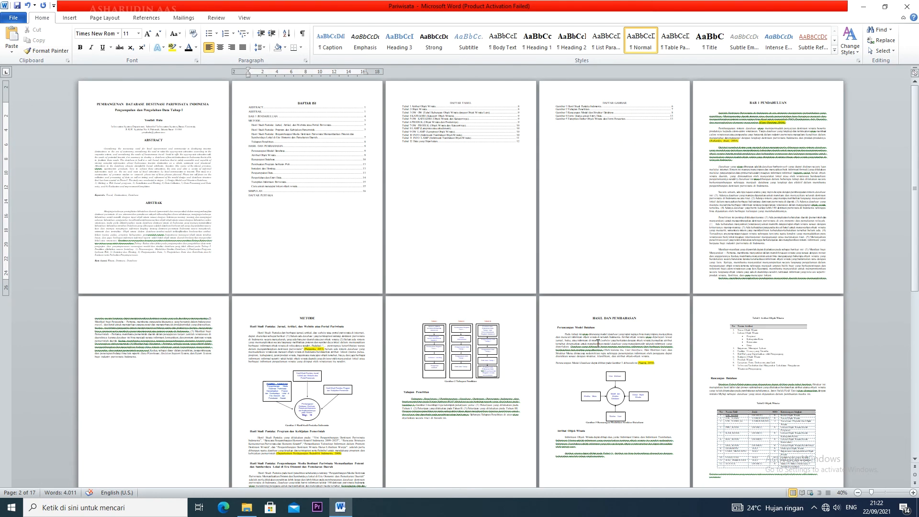